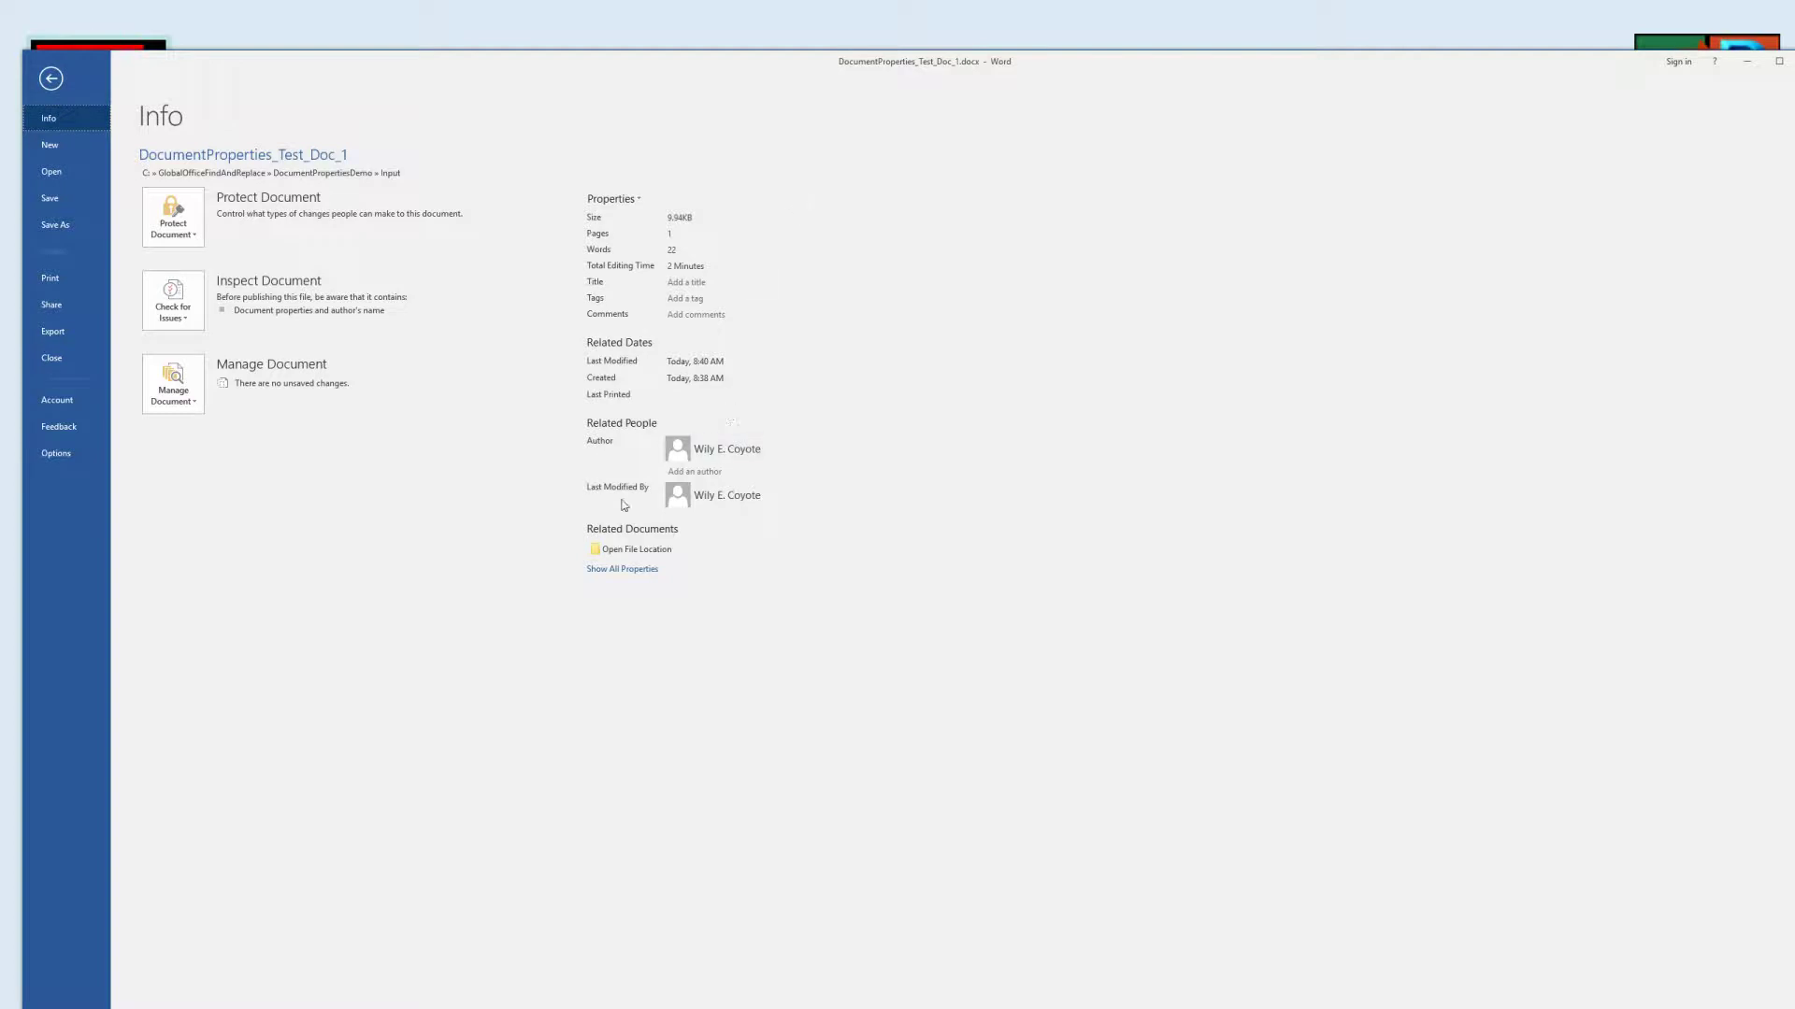
- Show the Author's contact card on DocumentProperties_Test_Doc_1's Info page
mouse_move(743, 453)
- Open Advanced Properties and go through the Statistics, Contents and Custom tabs, ending back on Summary
left_click(612, 198)
left_click(643, 237)
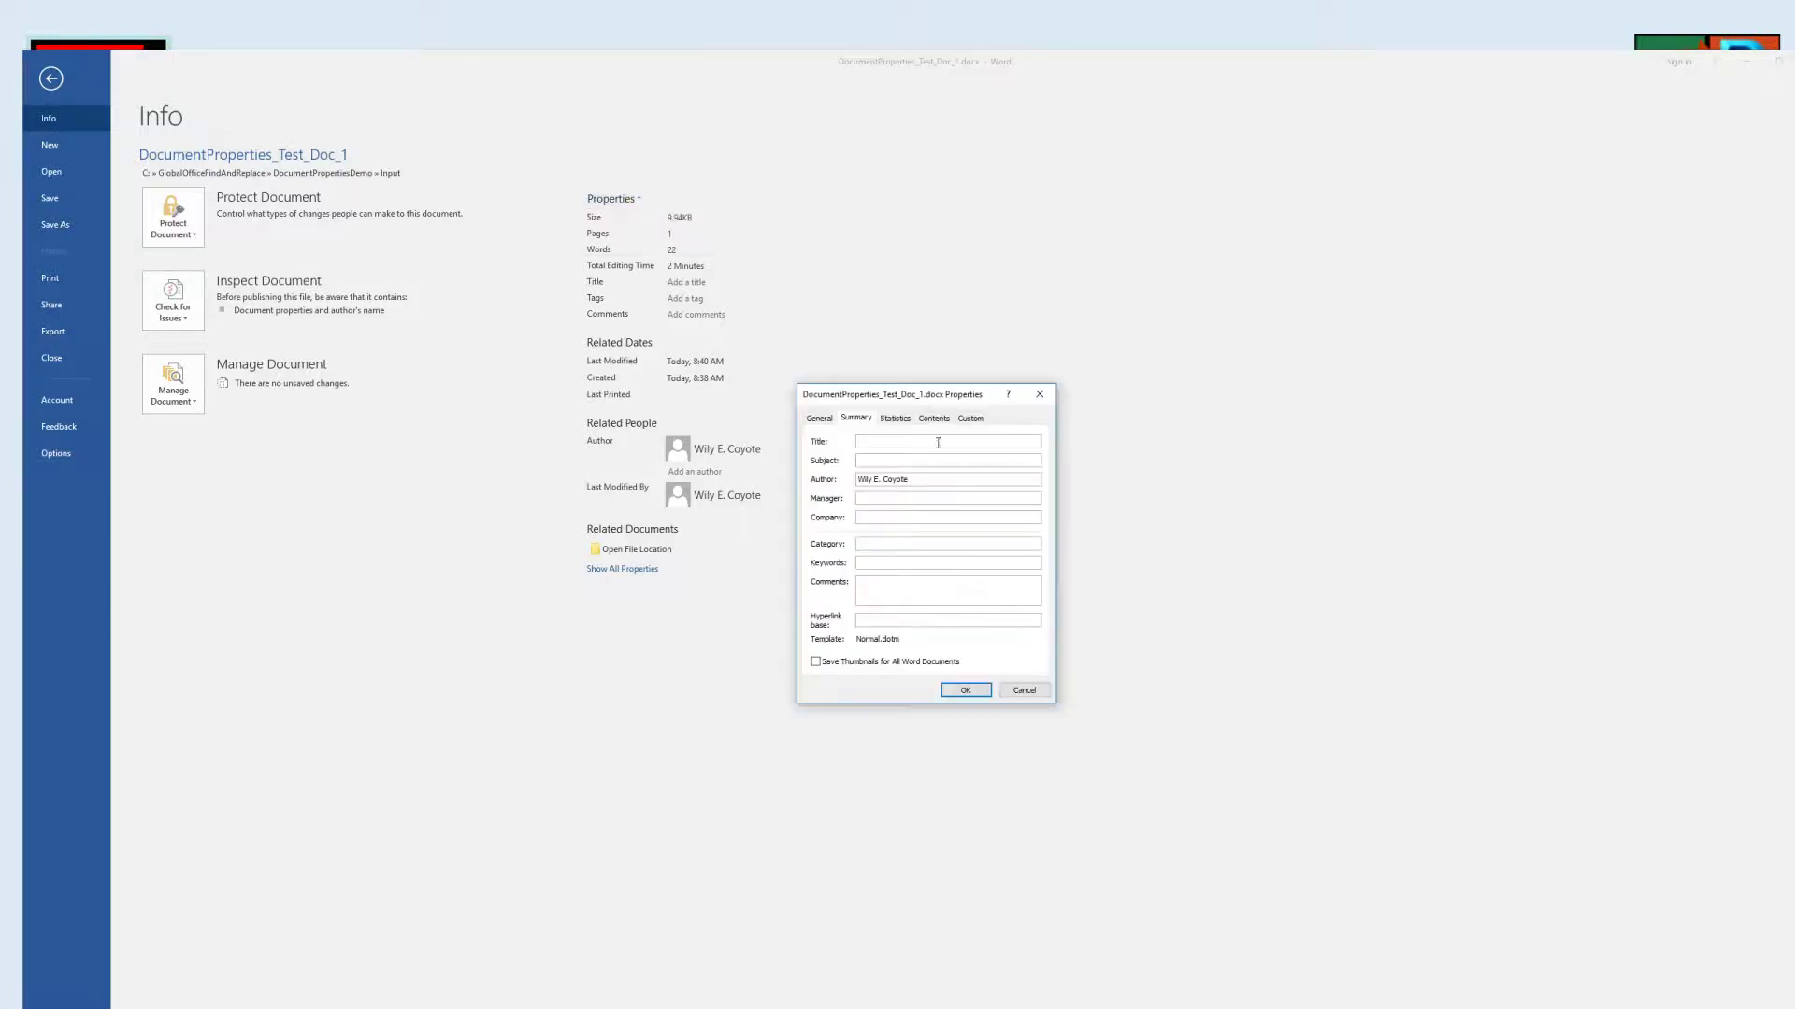
left_click(895, 419)
left_click(933, 419)
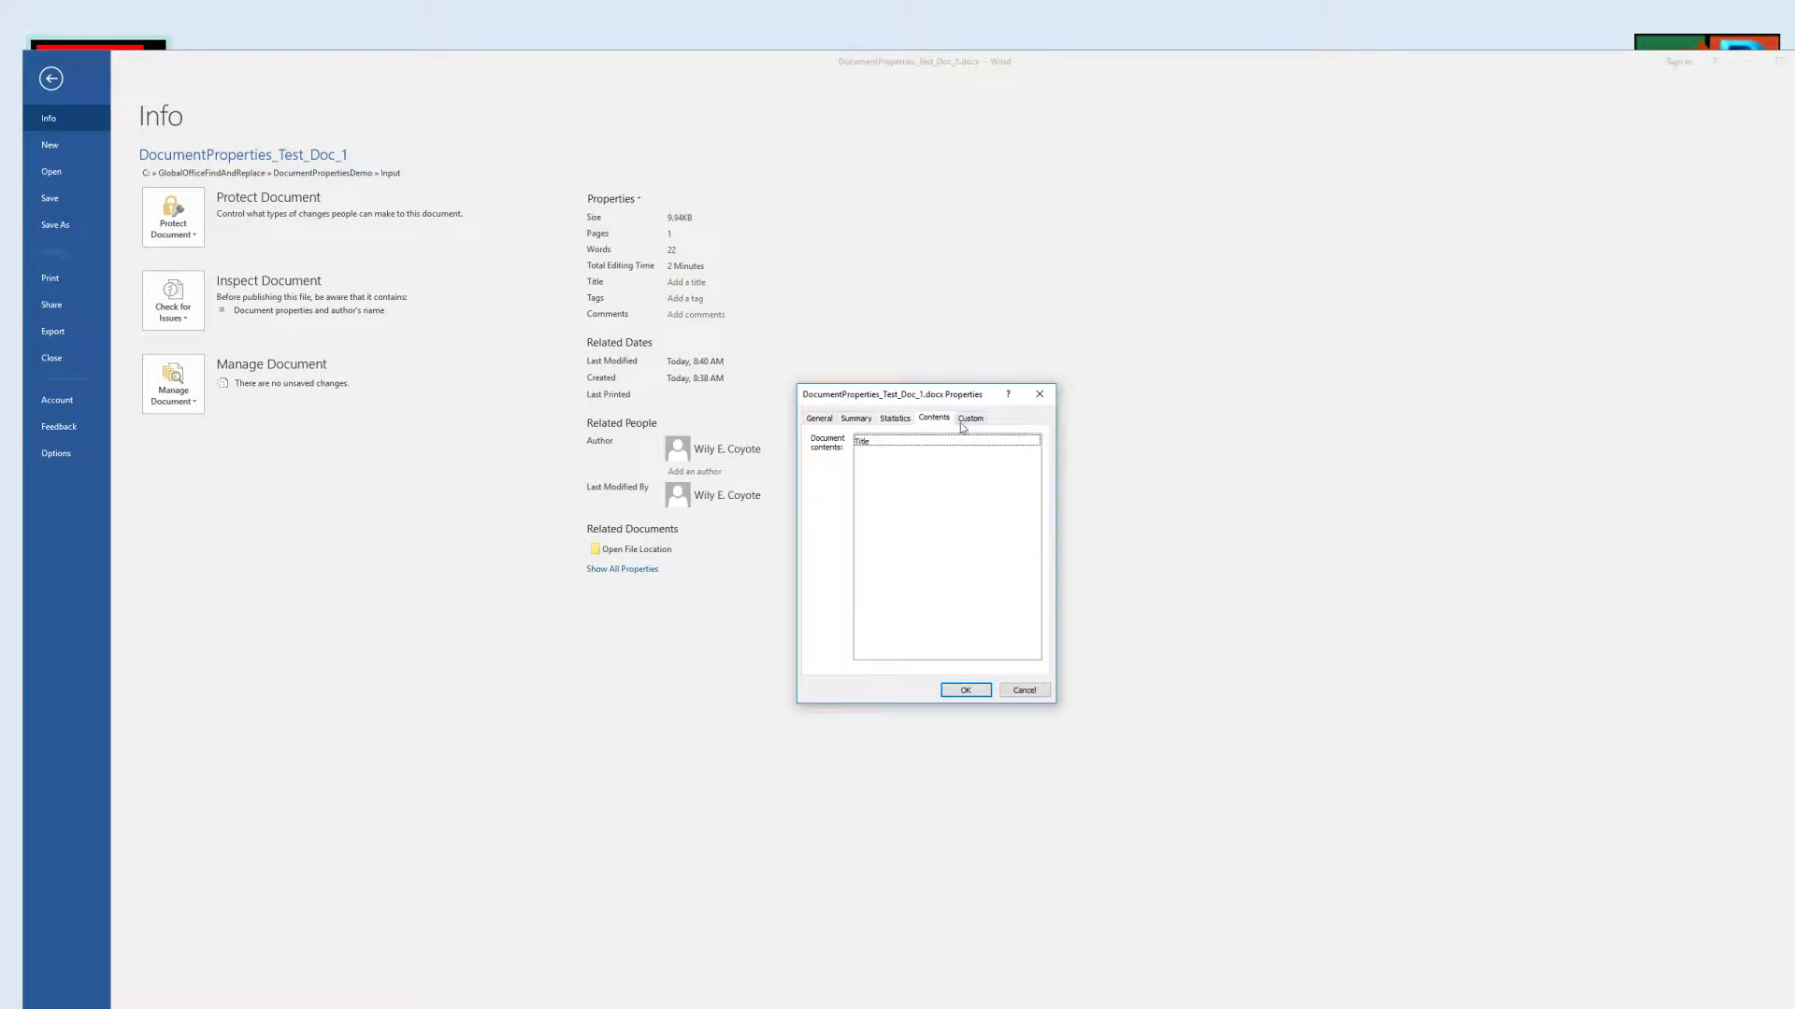
left_click(970, 421)
left_click(883, 420)
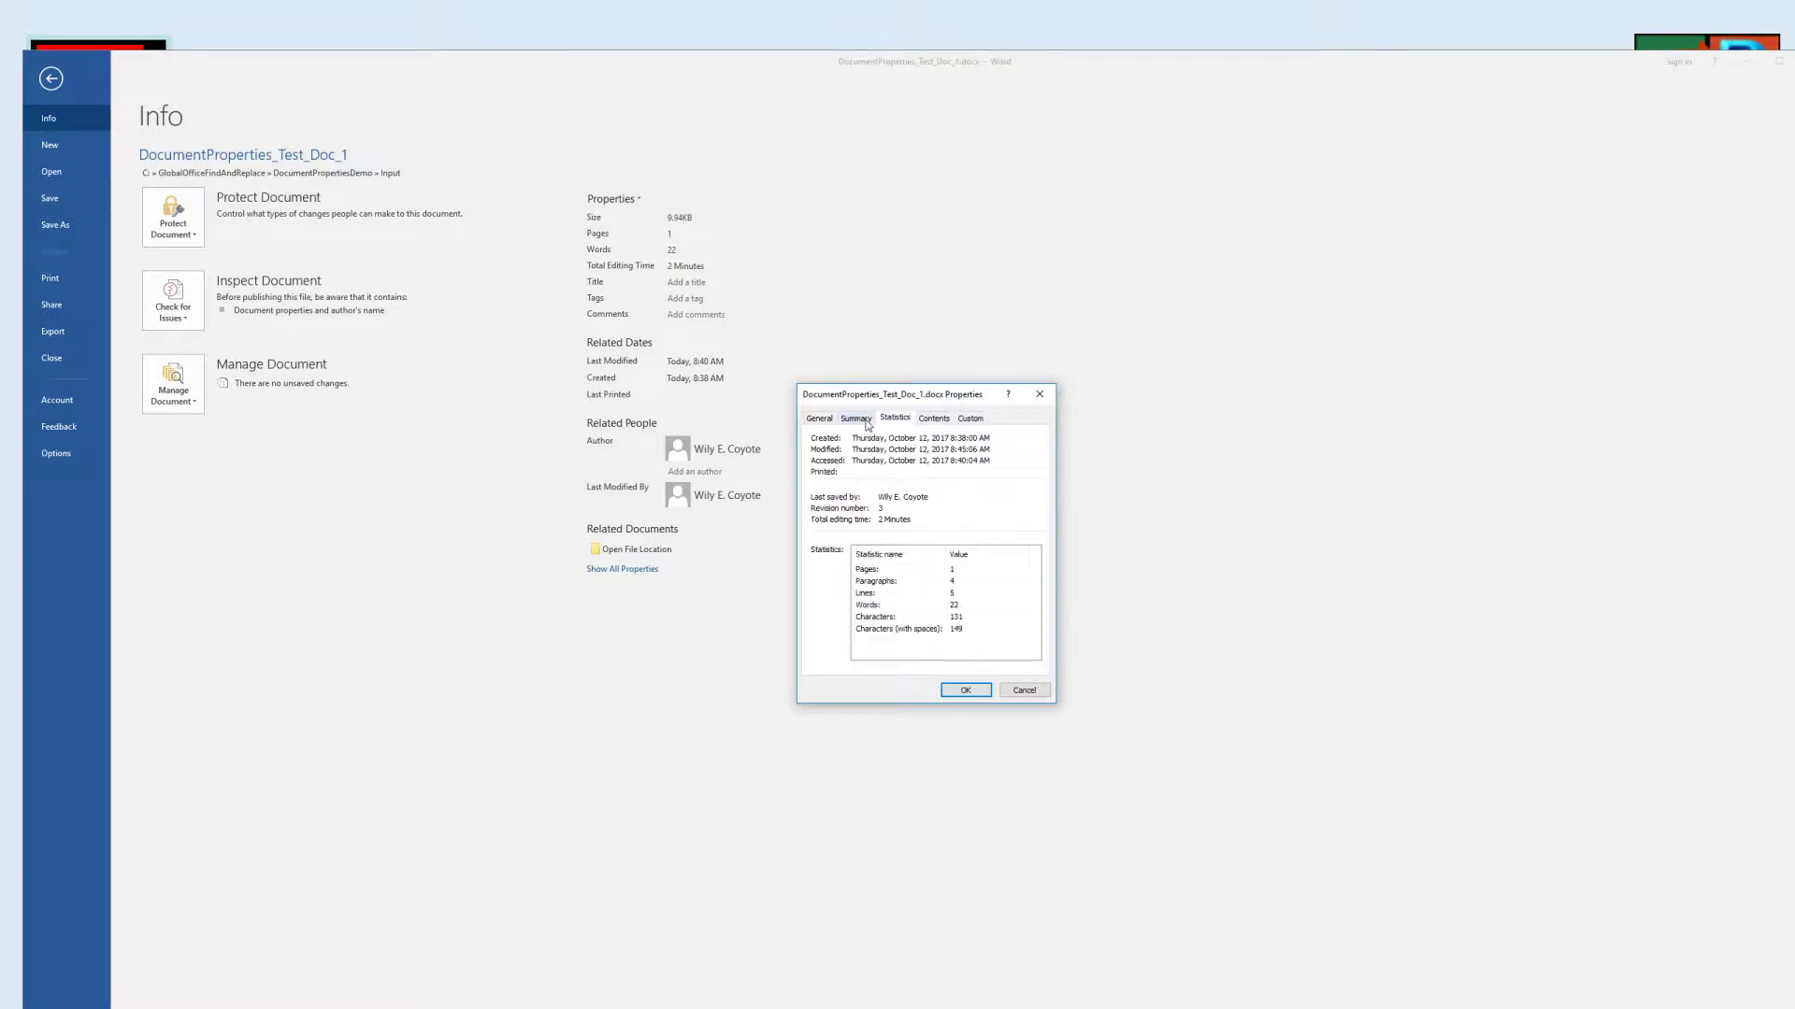
left_click(857, 419)
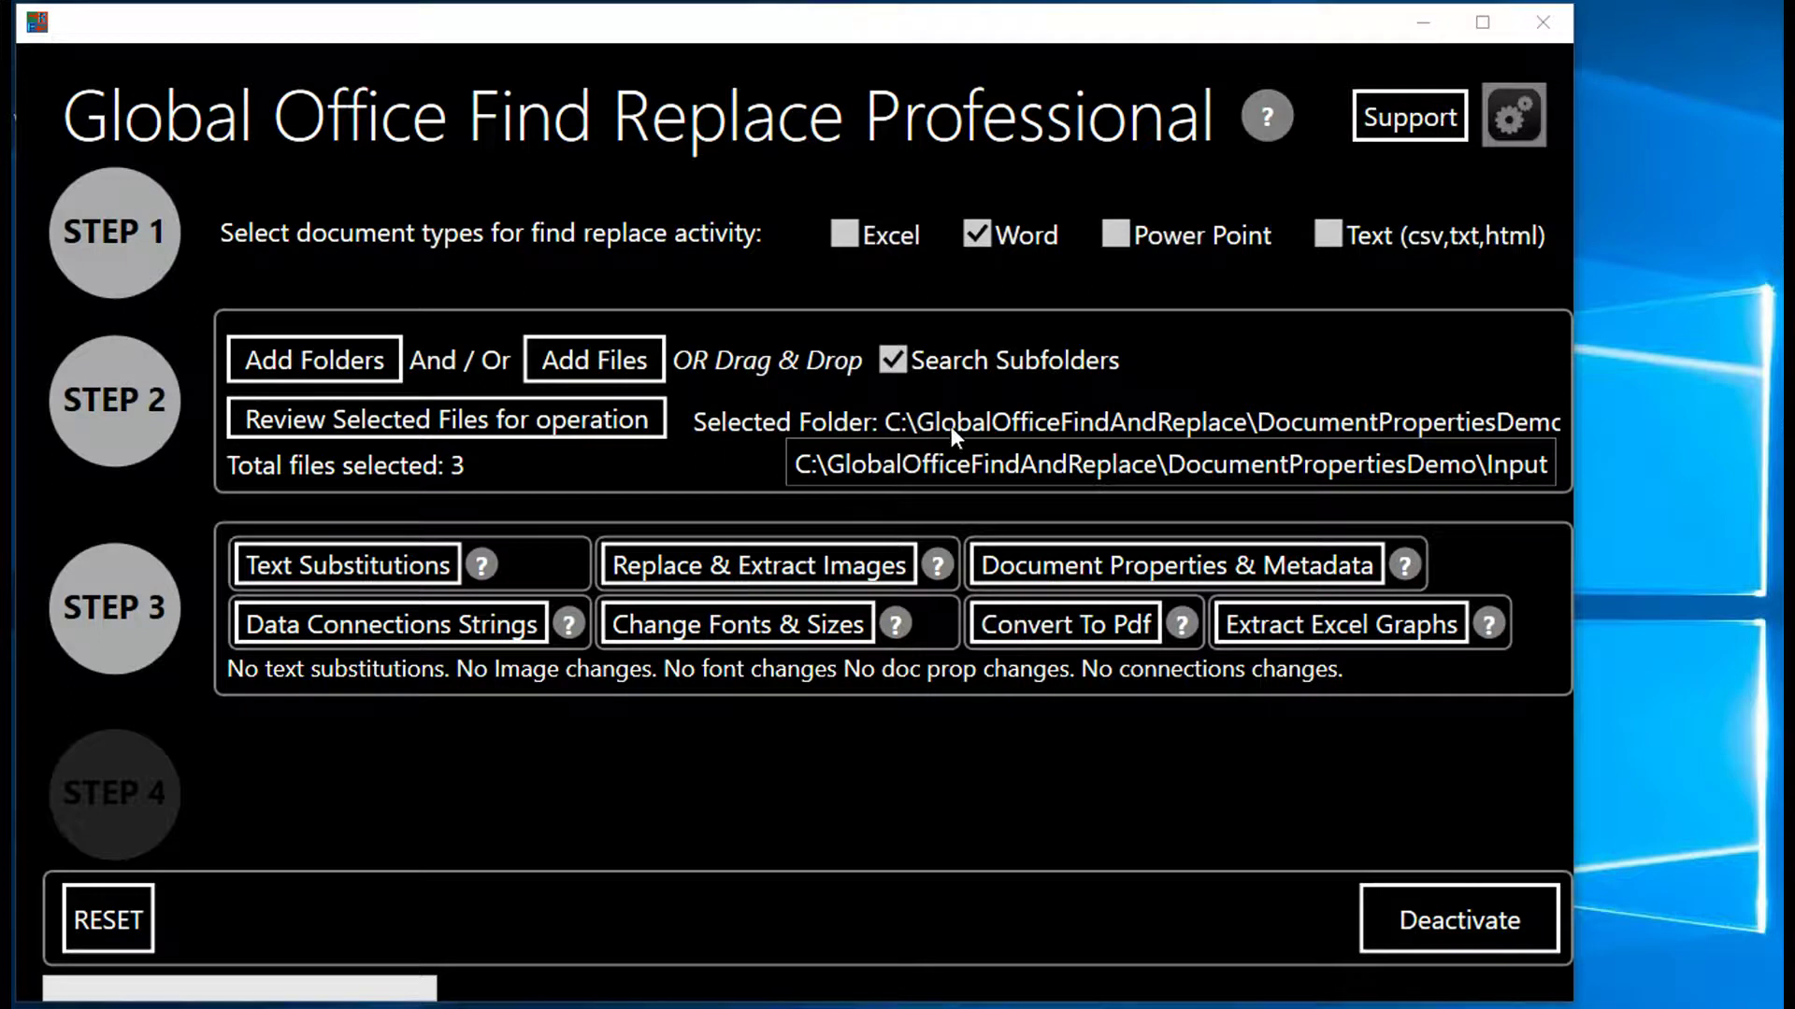
left_click(530, 420)
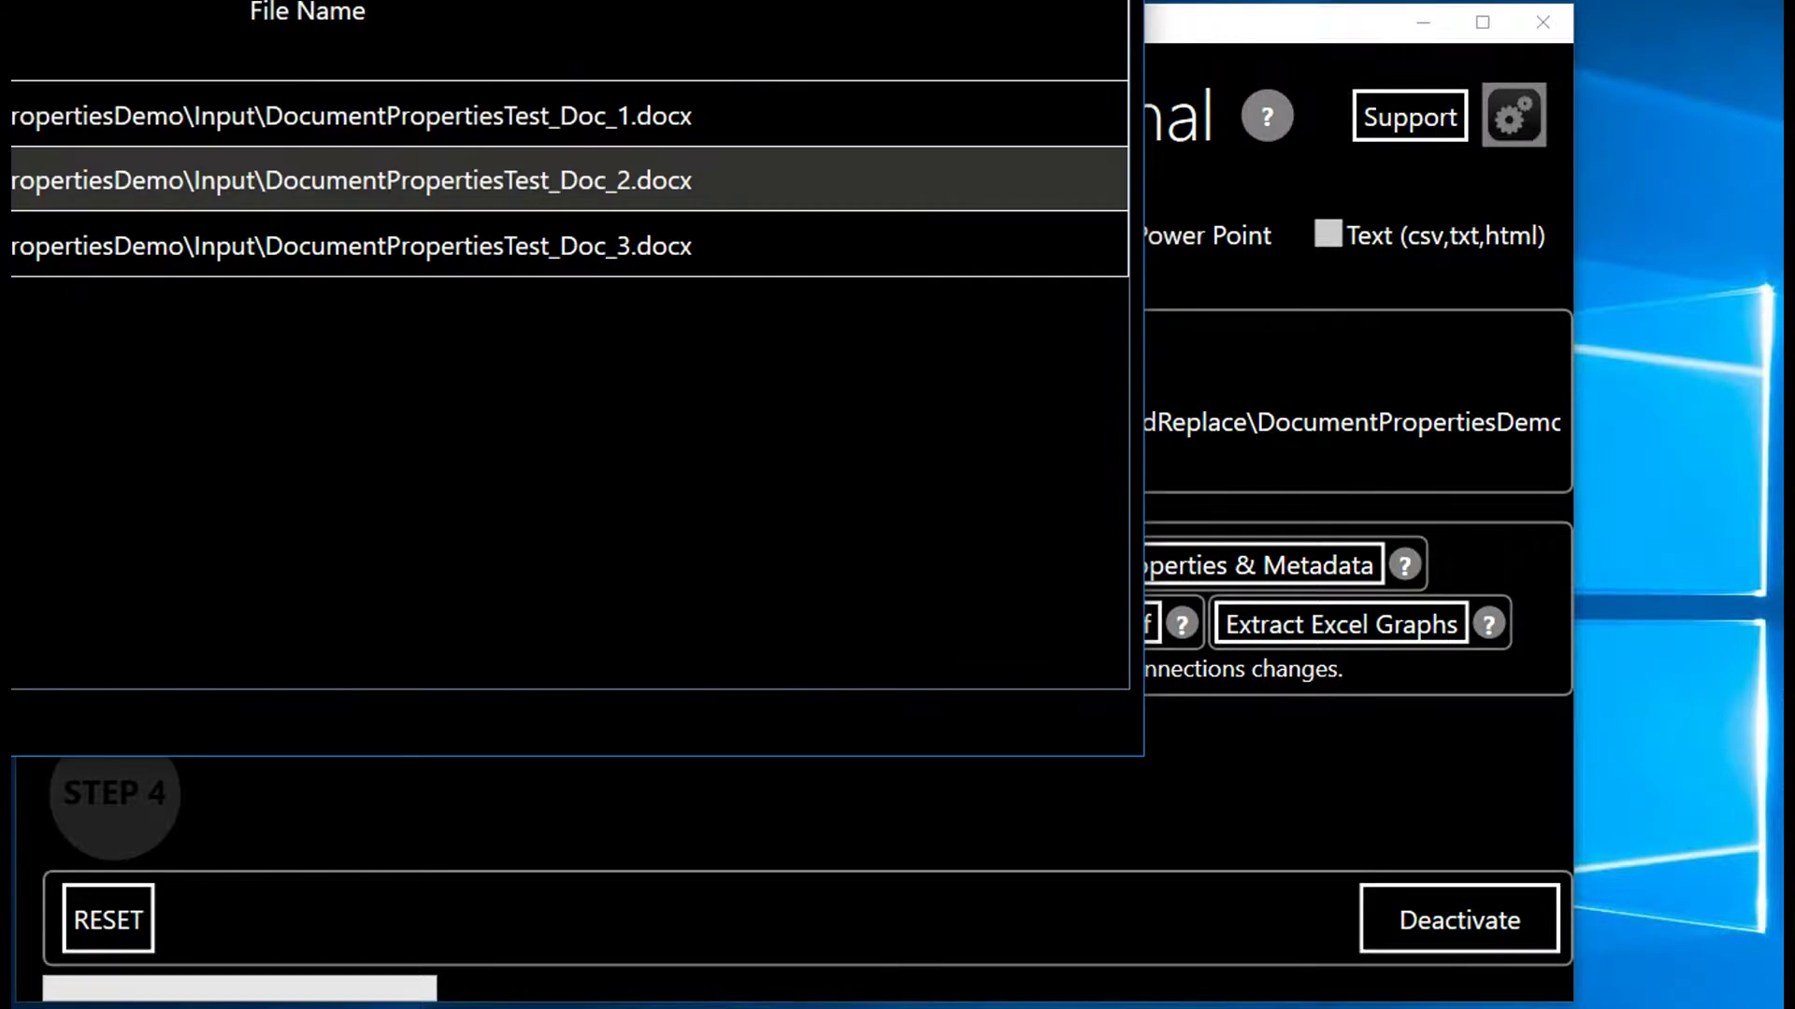
left_click_drag(962, 6, 1041, 35)
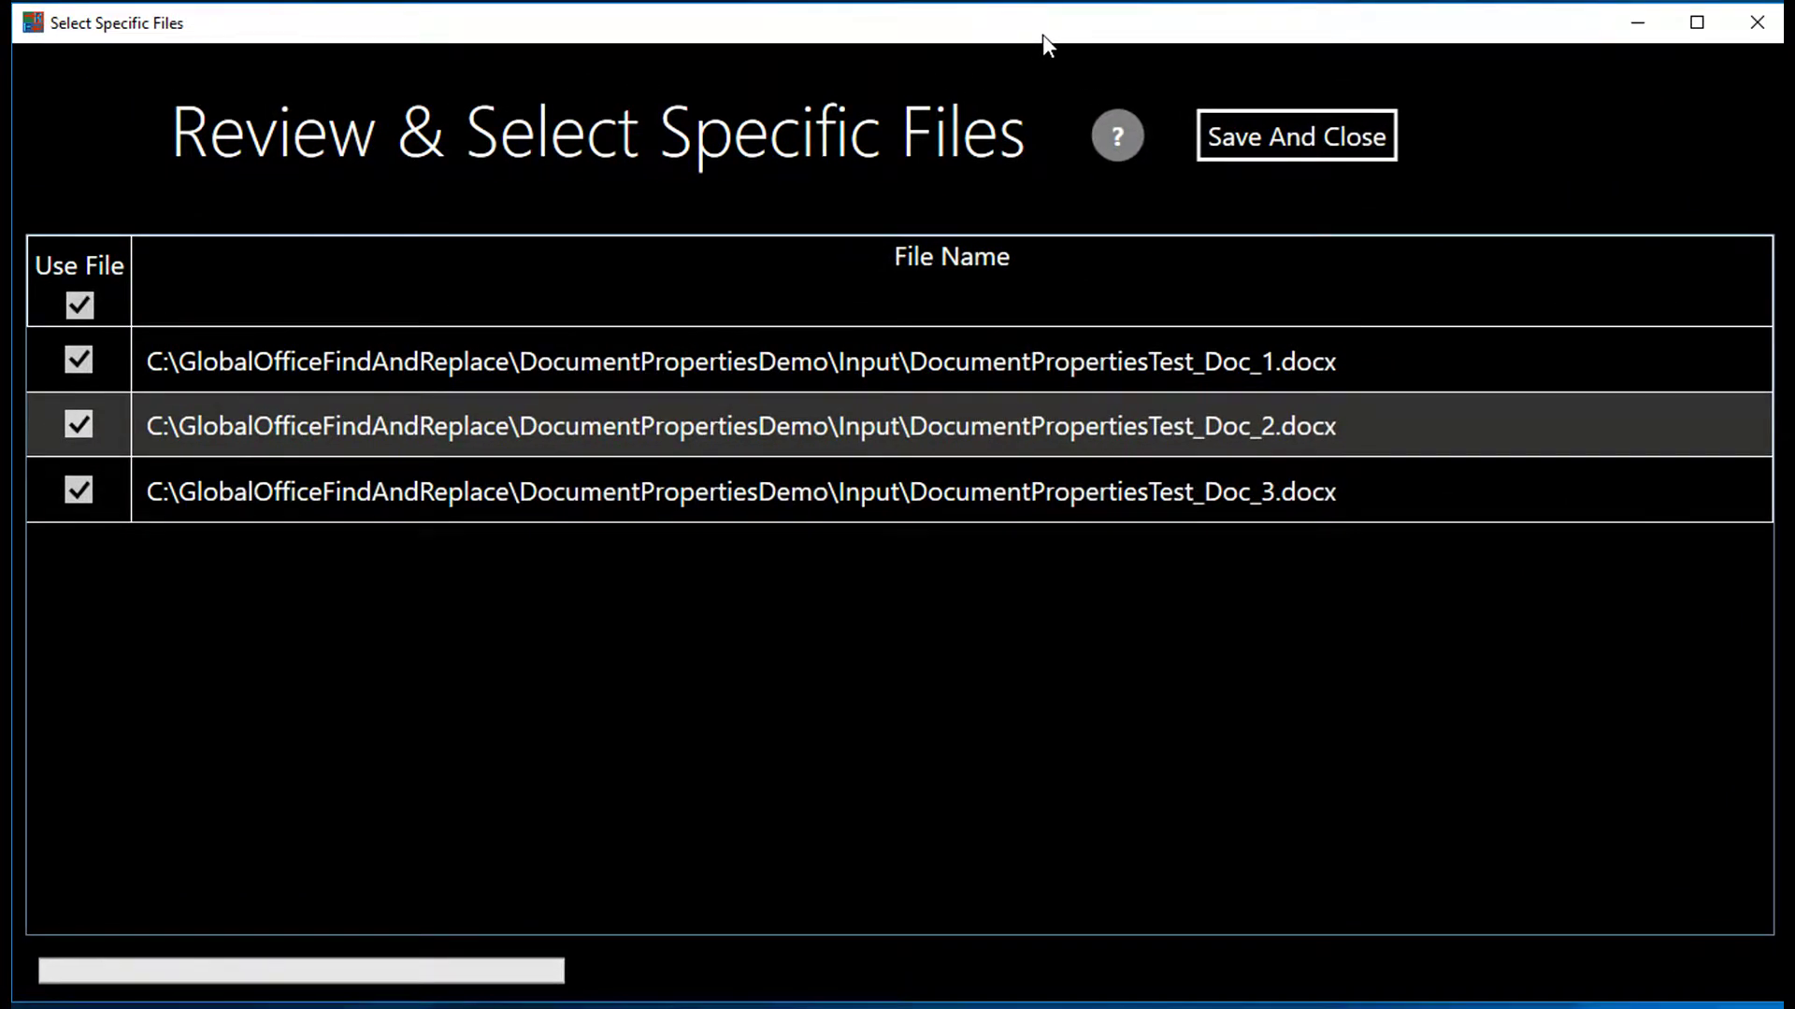
left_click(1756, 25)
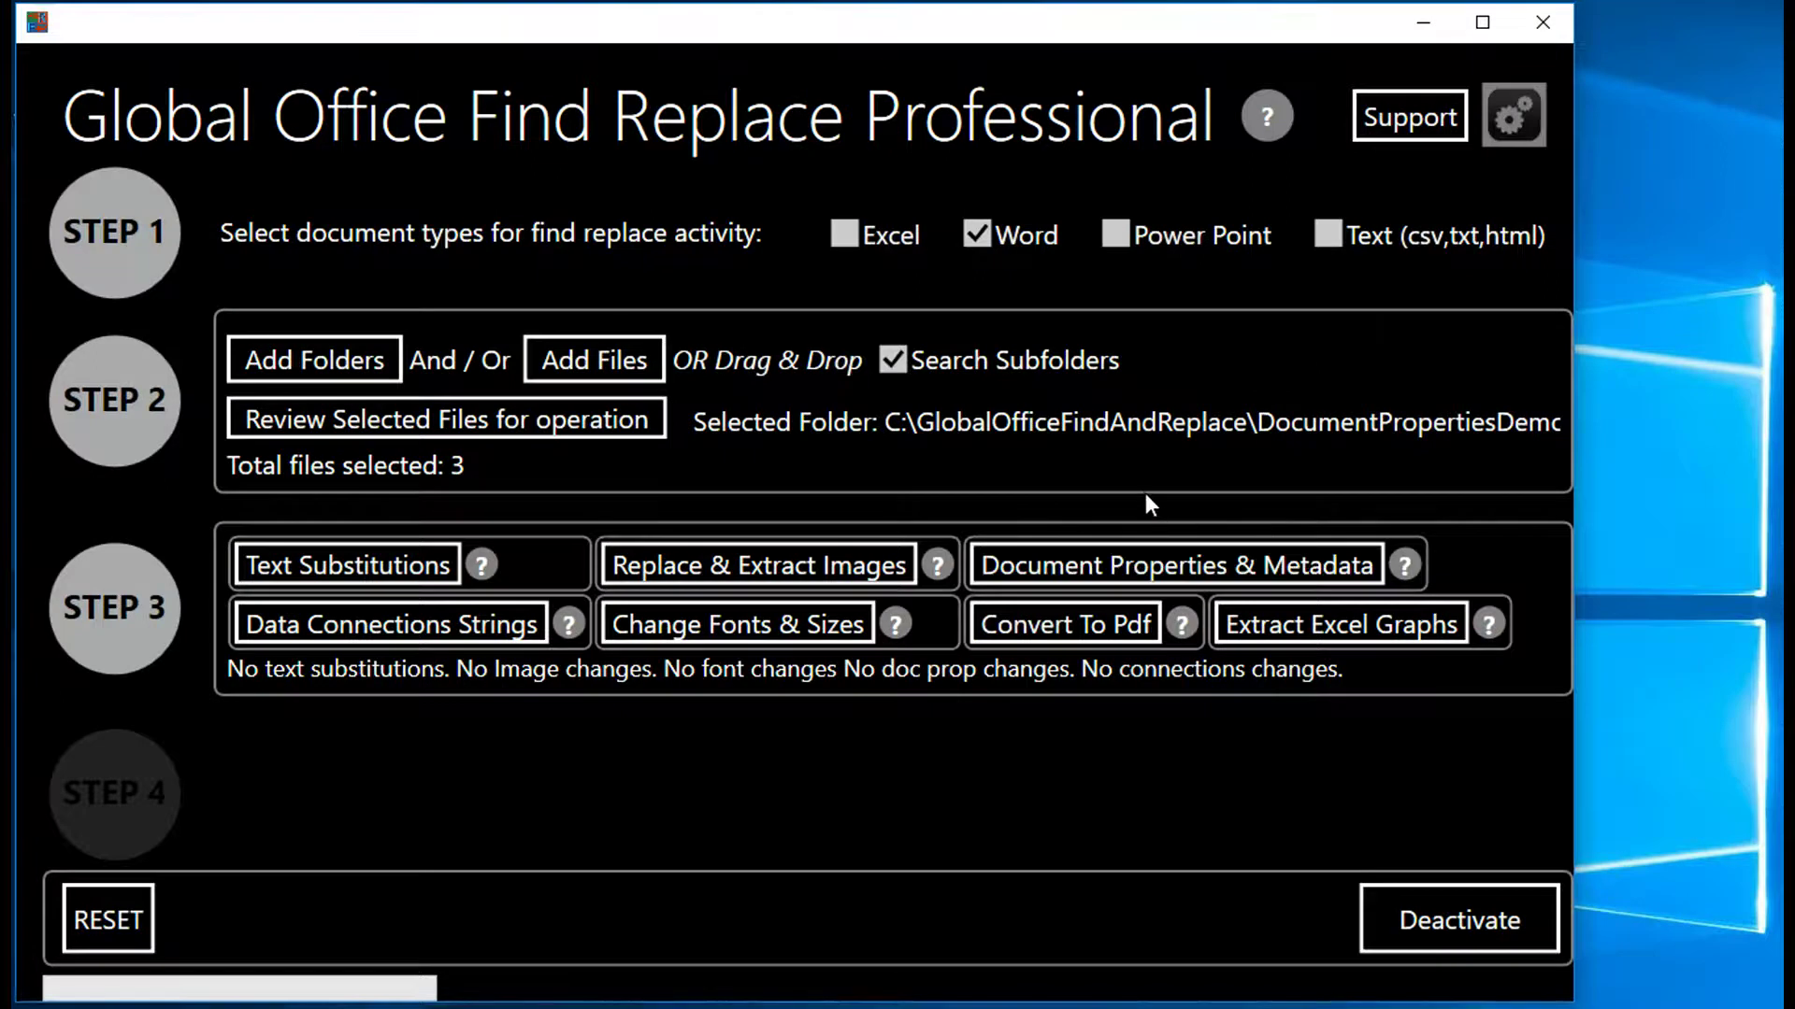
- Show DocumentProperties_Test_Doc_1's properties, briefly including blank-valued properties and then hiding them again
left_click(1123, 559)
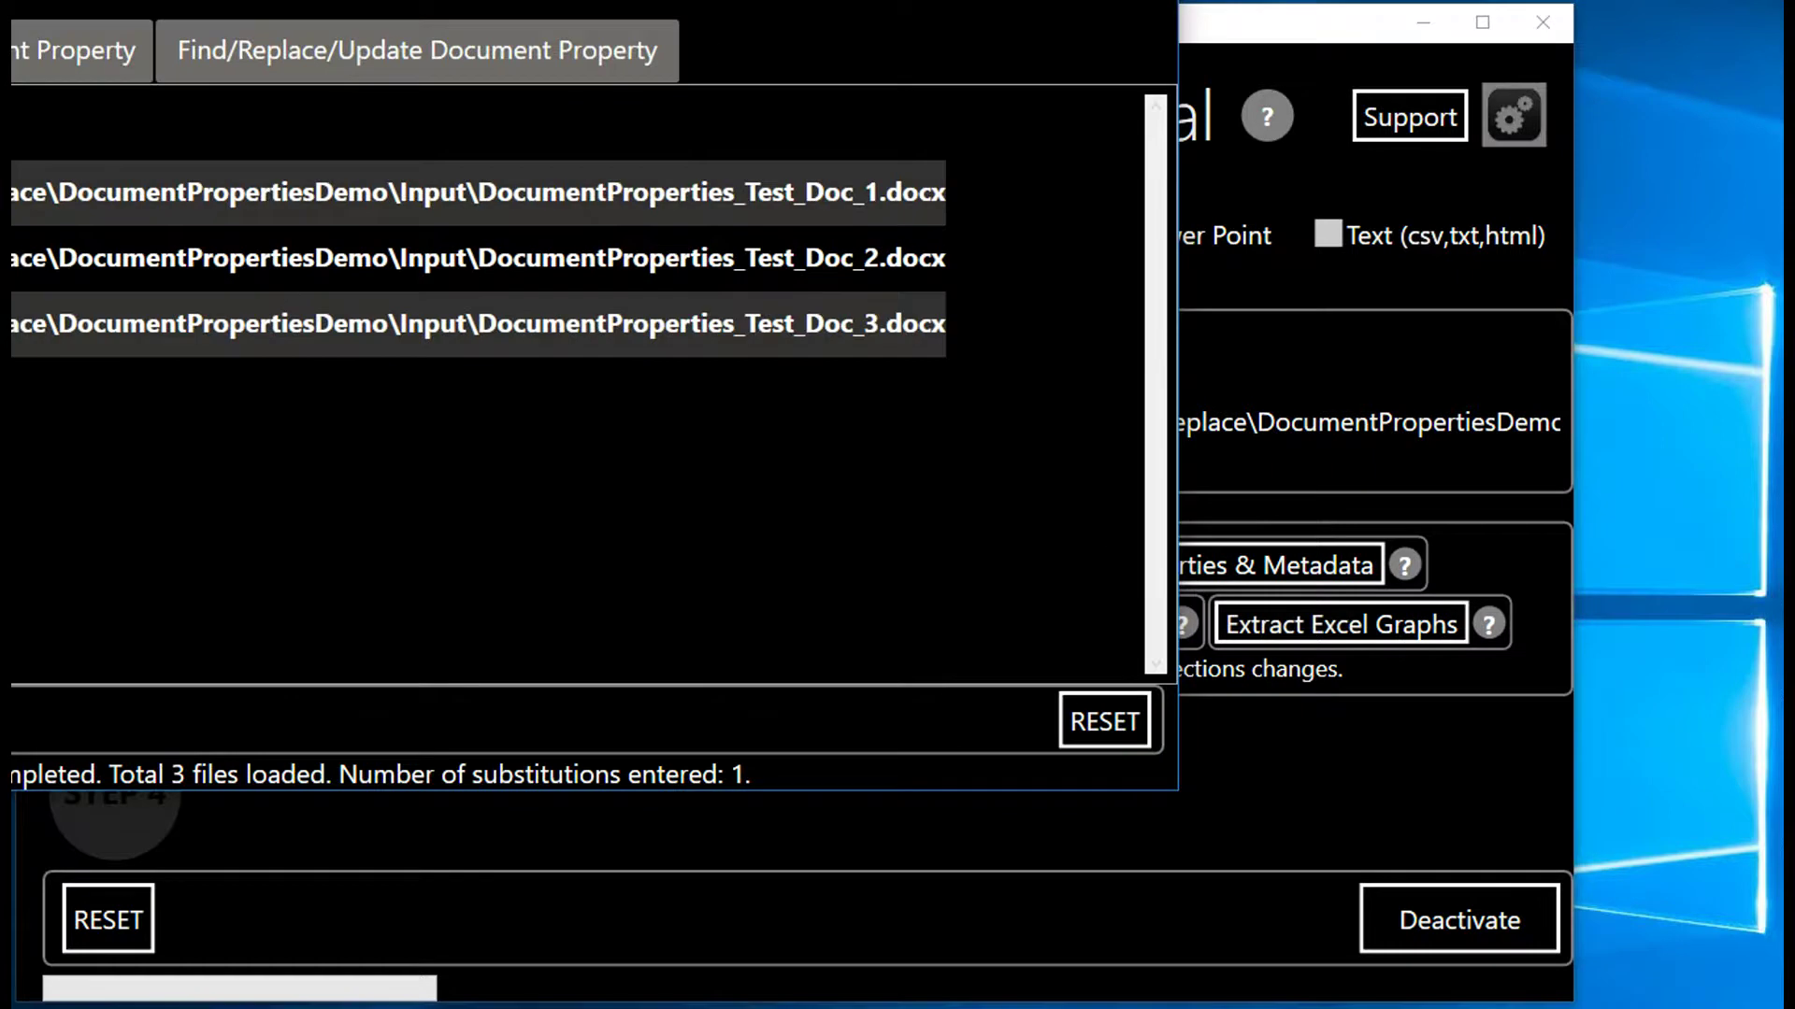
left_click_drag(399, 0, 1003, 41)
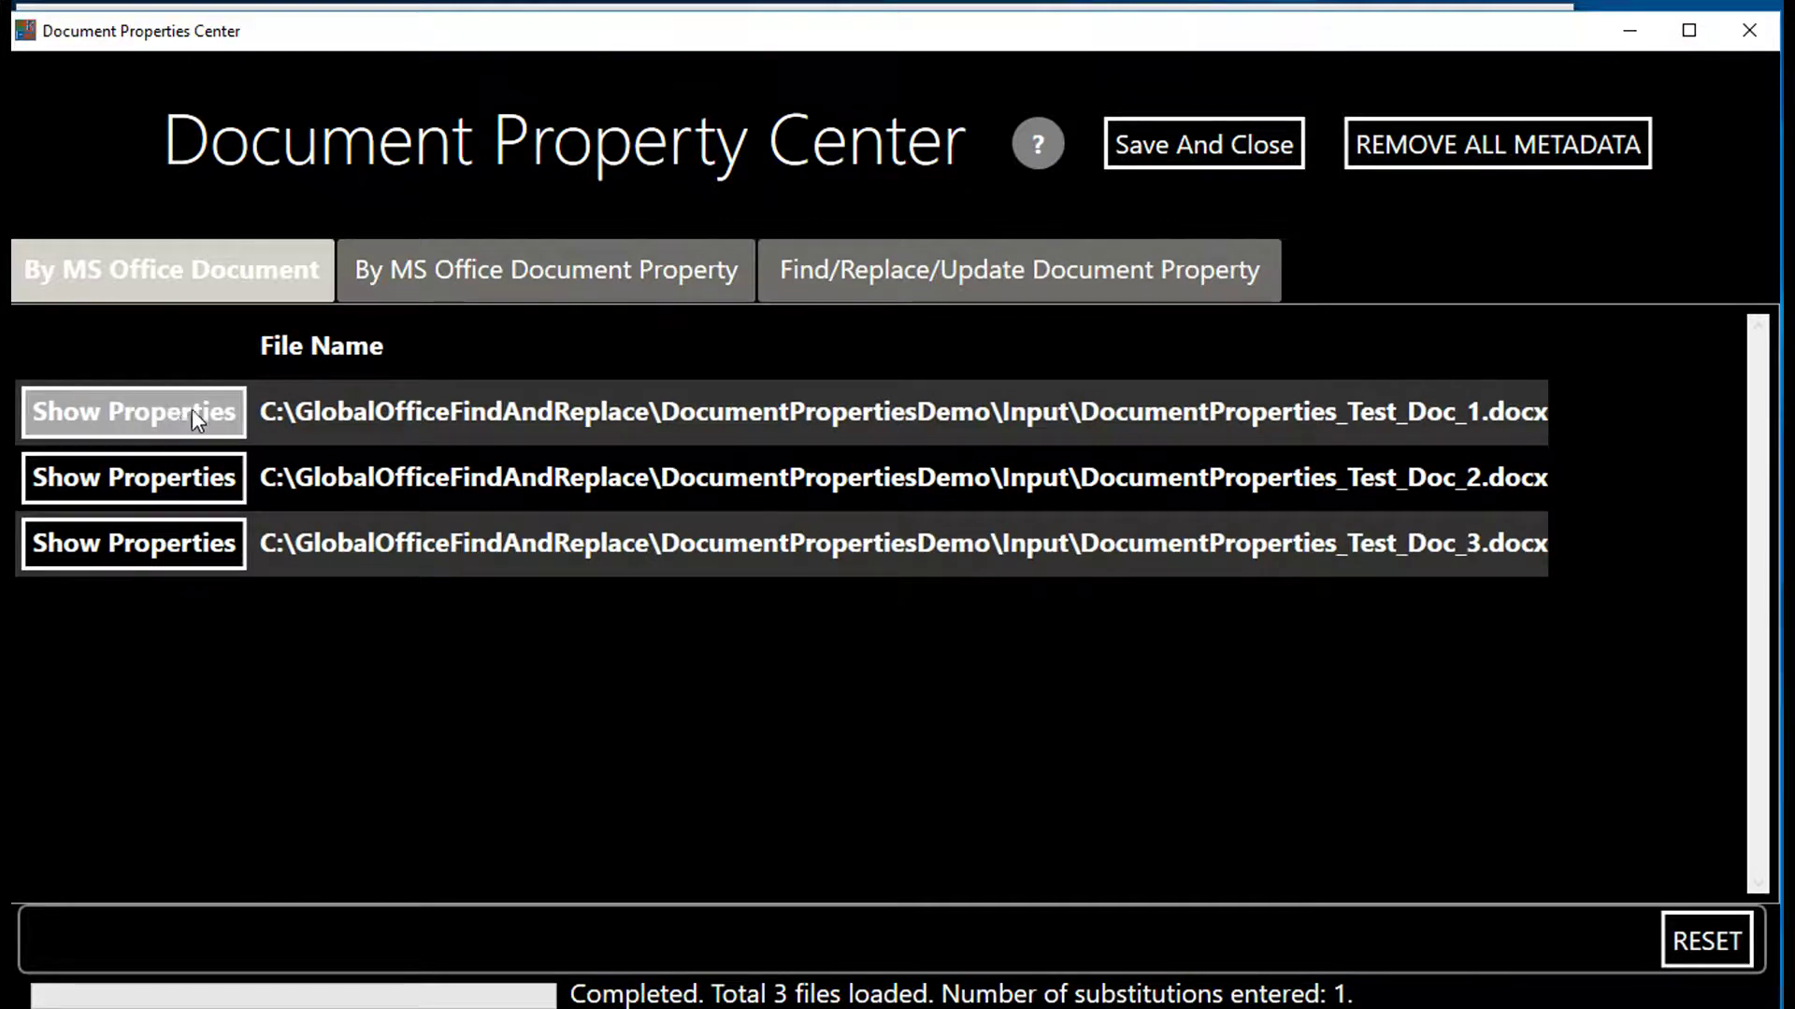
left_click(88, 413)
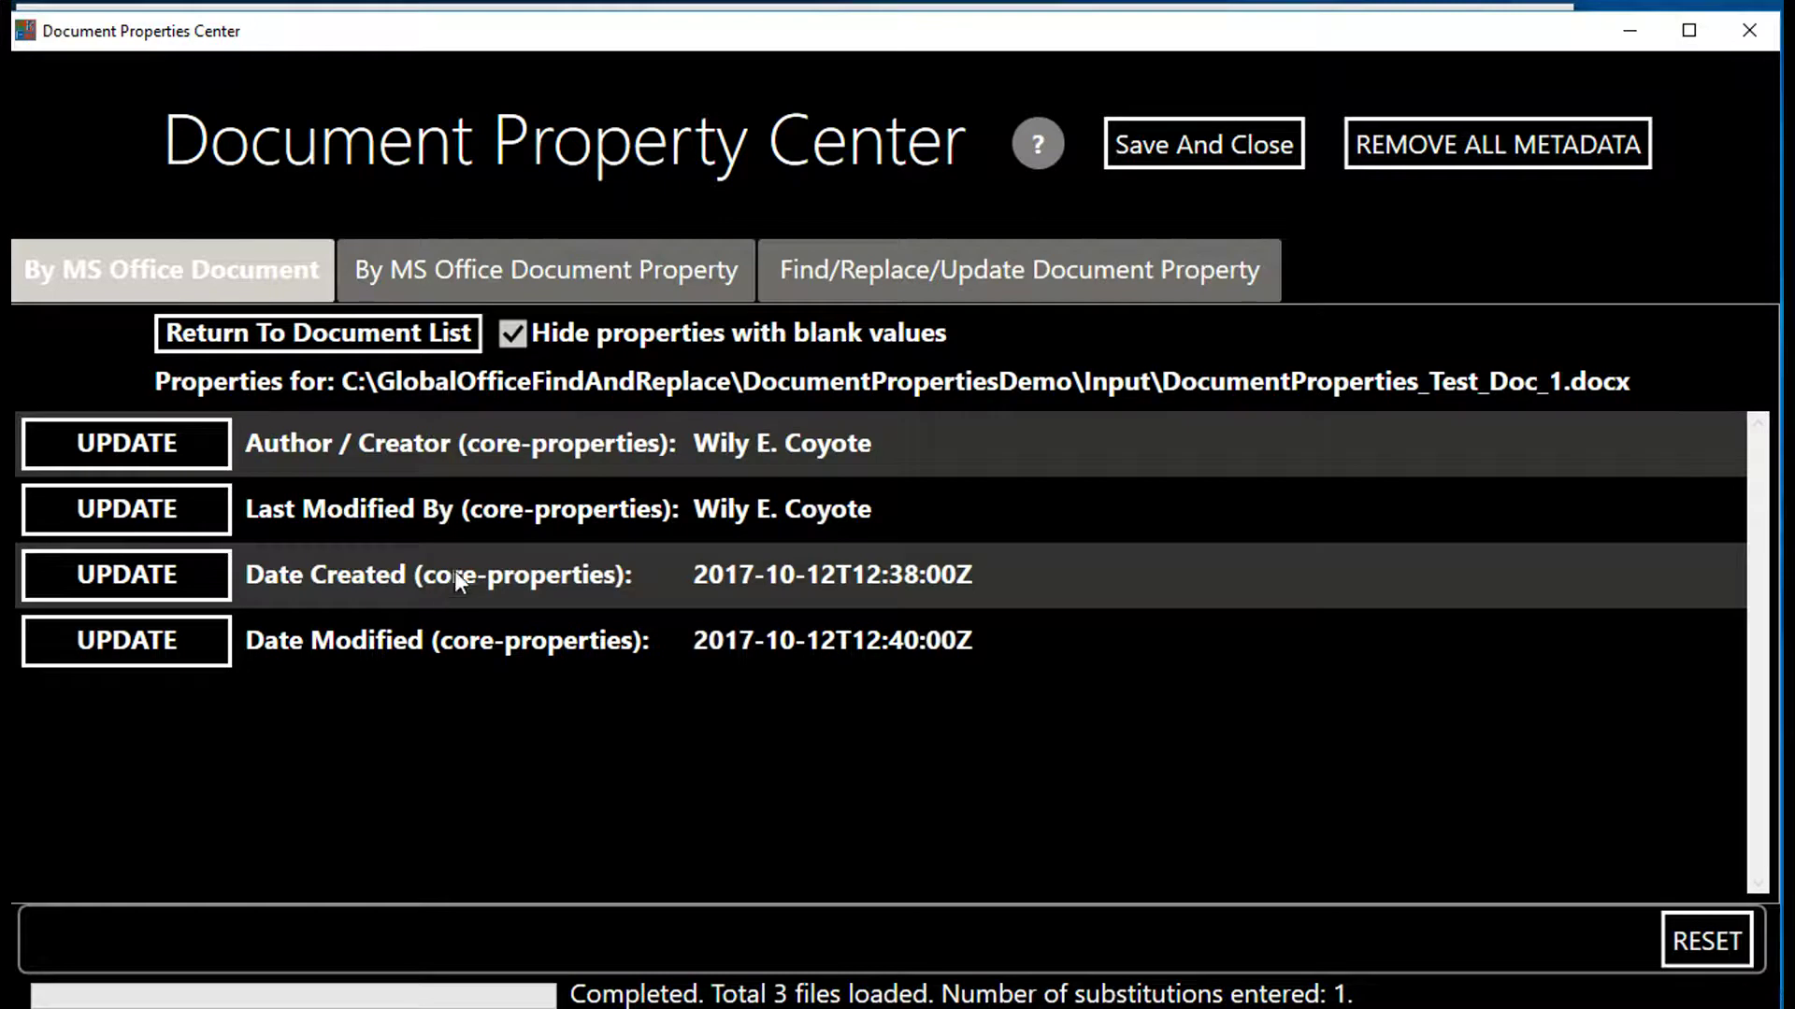
left_click(512, 335)
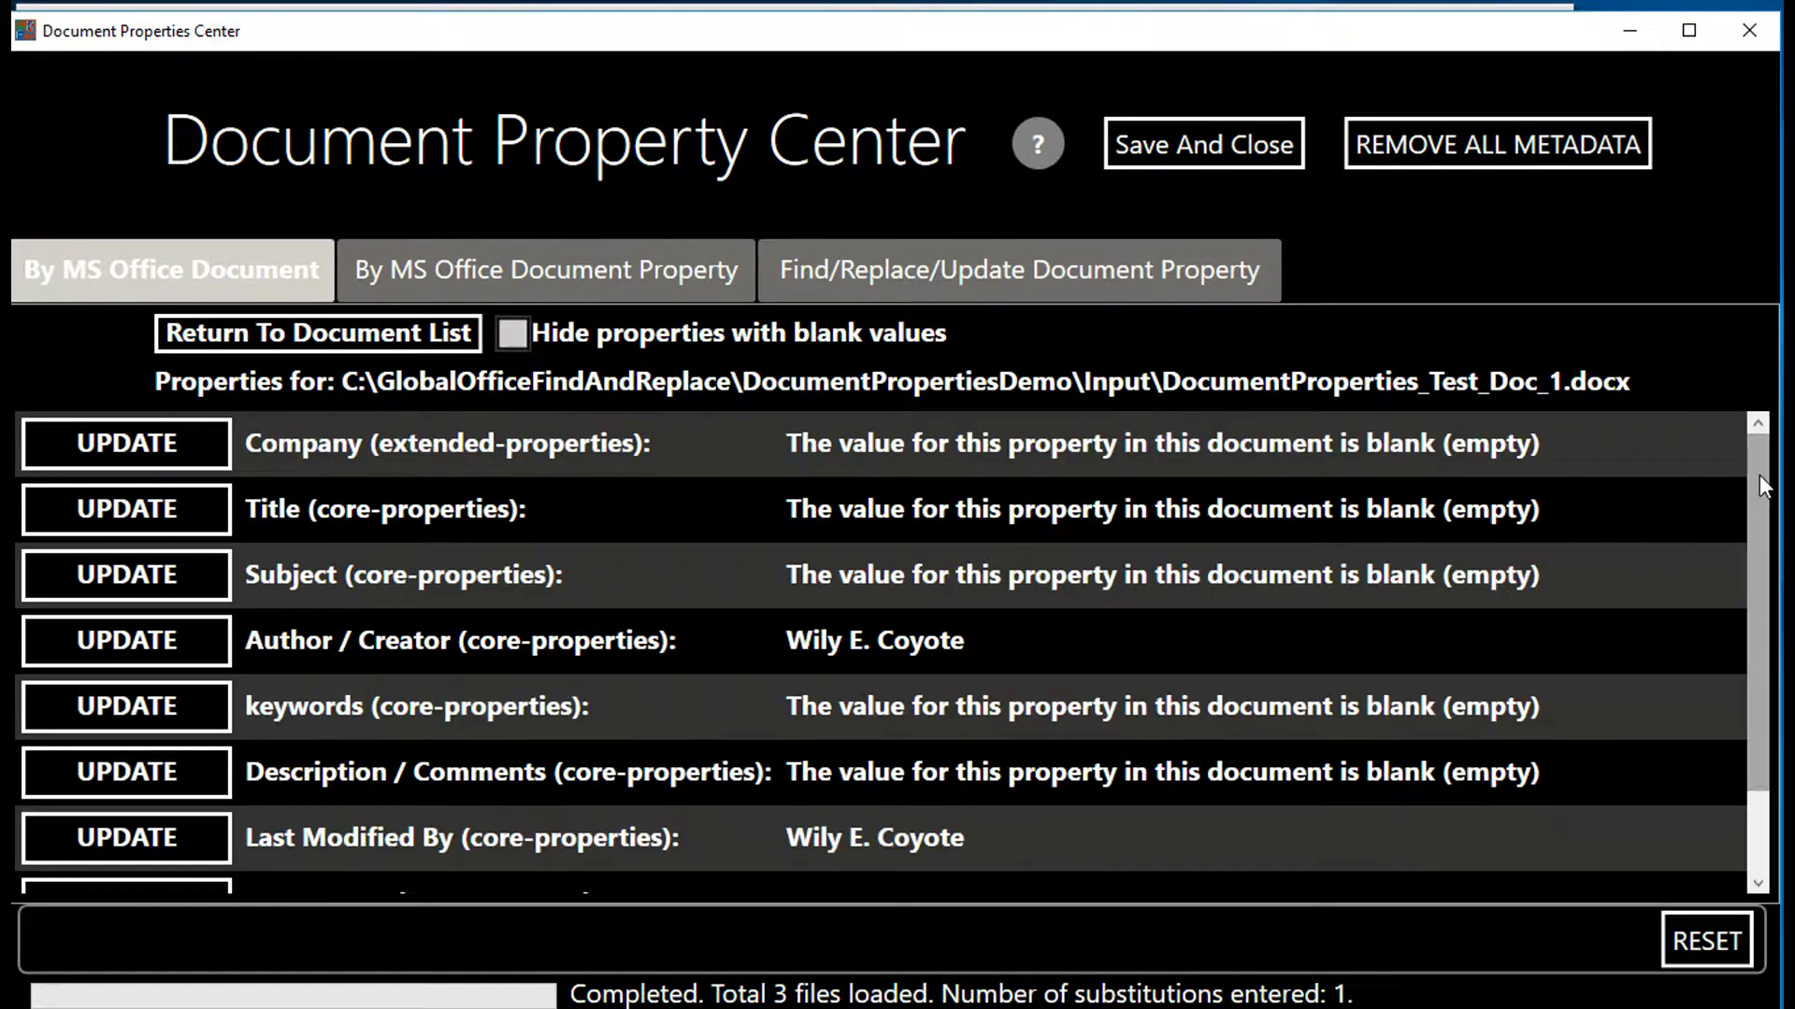
mouse_move(1759, 474)
left_mouse_down()
mouse_move(1773, 622)
mouse_move(1774, 451)
left_mouse_up()
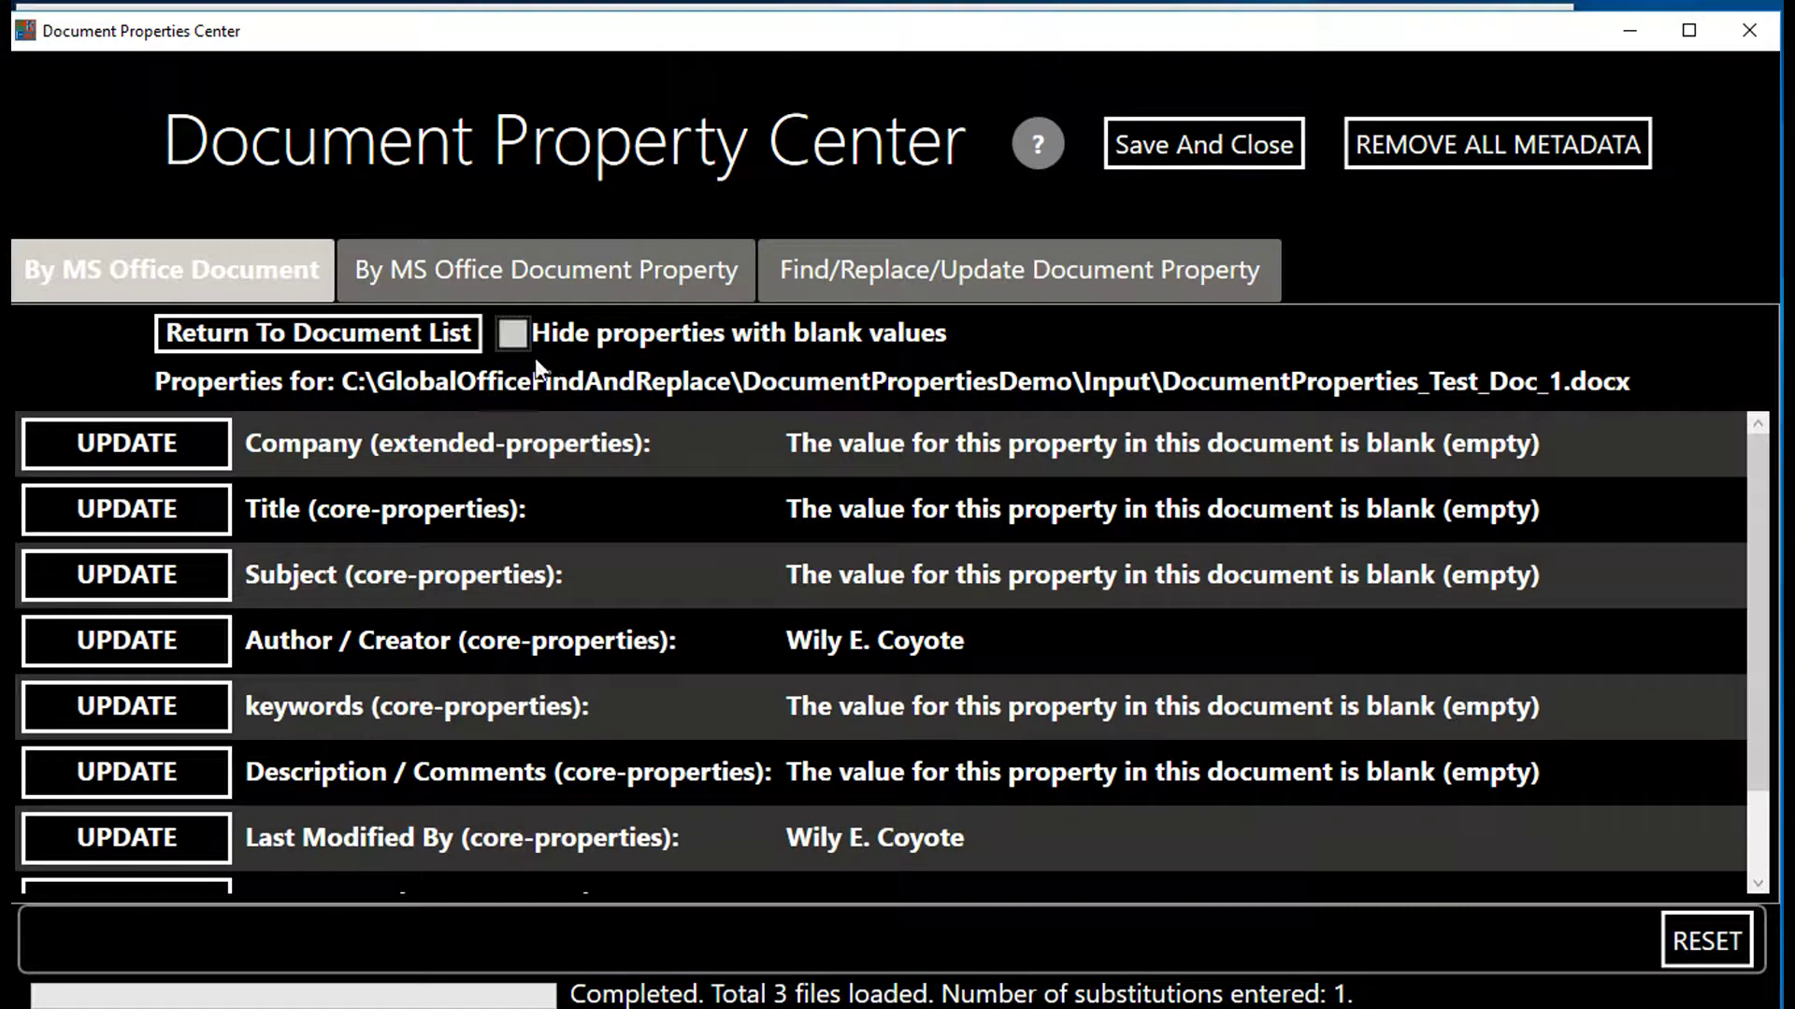
left_click(512, 334)
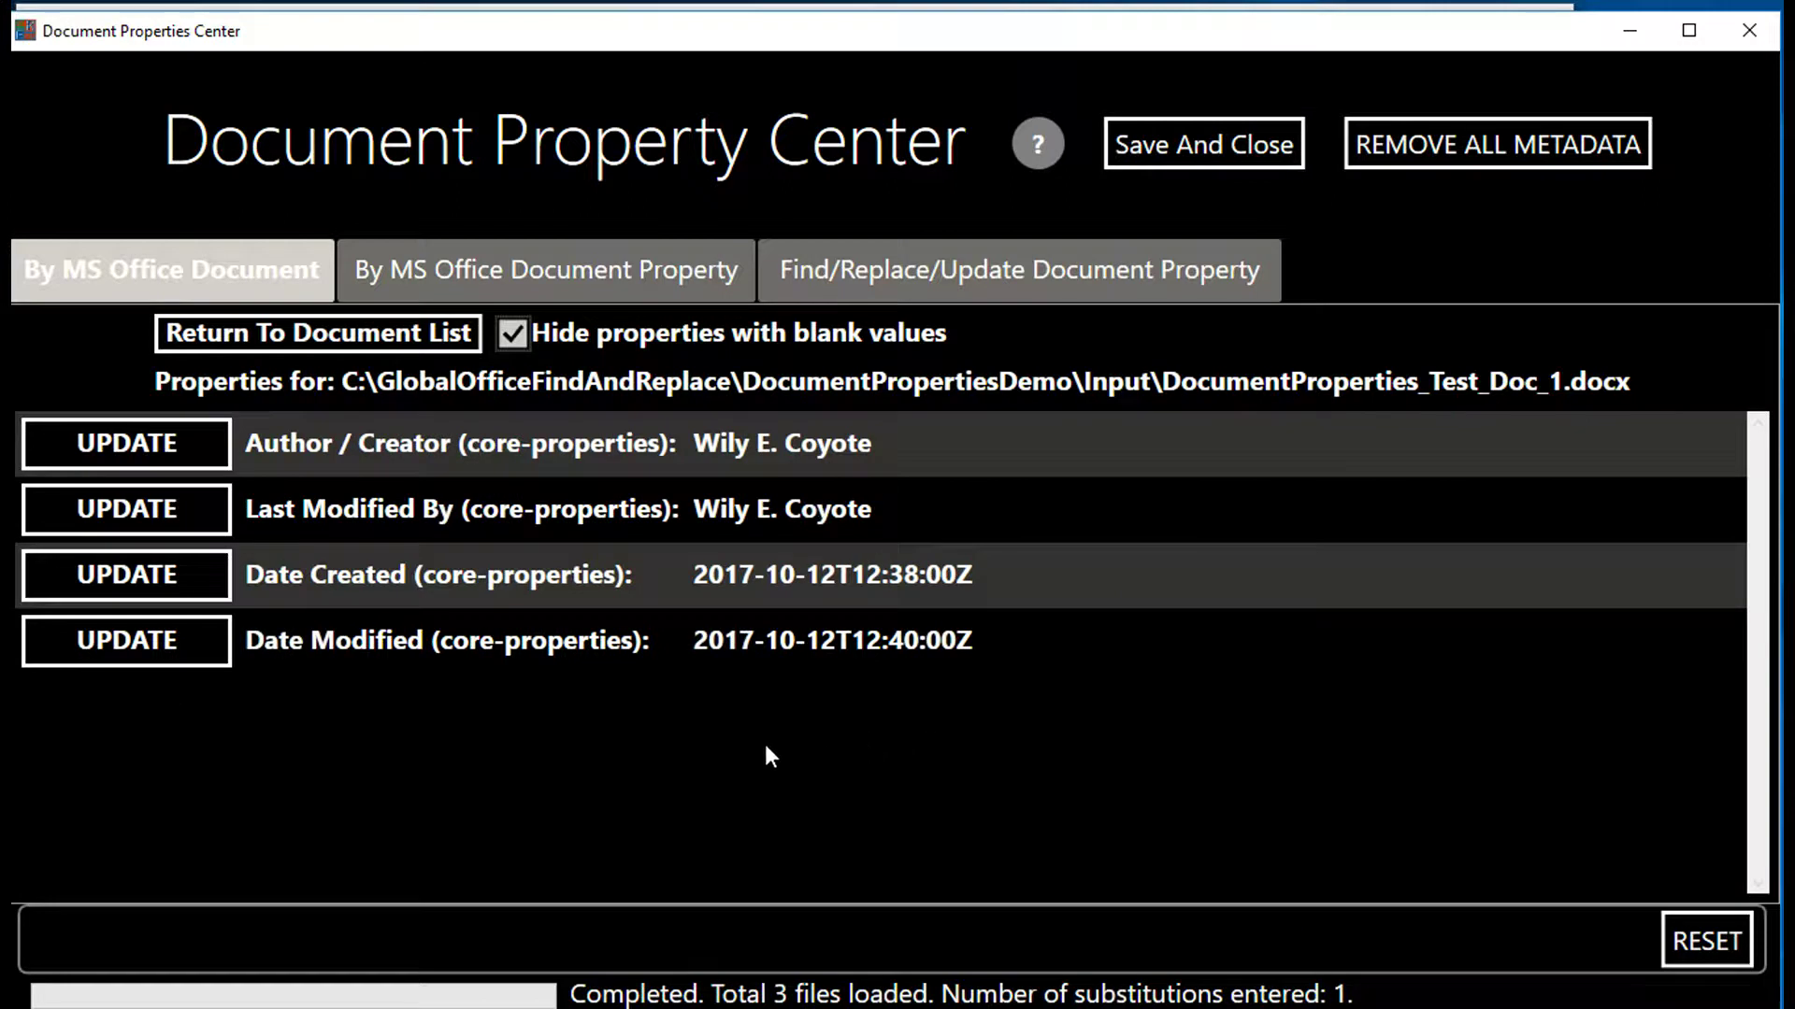
- Show DocumentProperties_Test_Doc_2's properties, then return to the document list
left_click(338, 331)
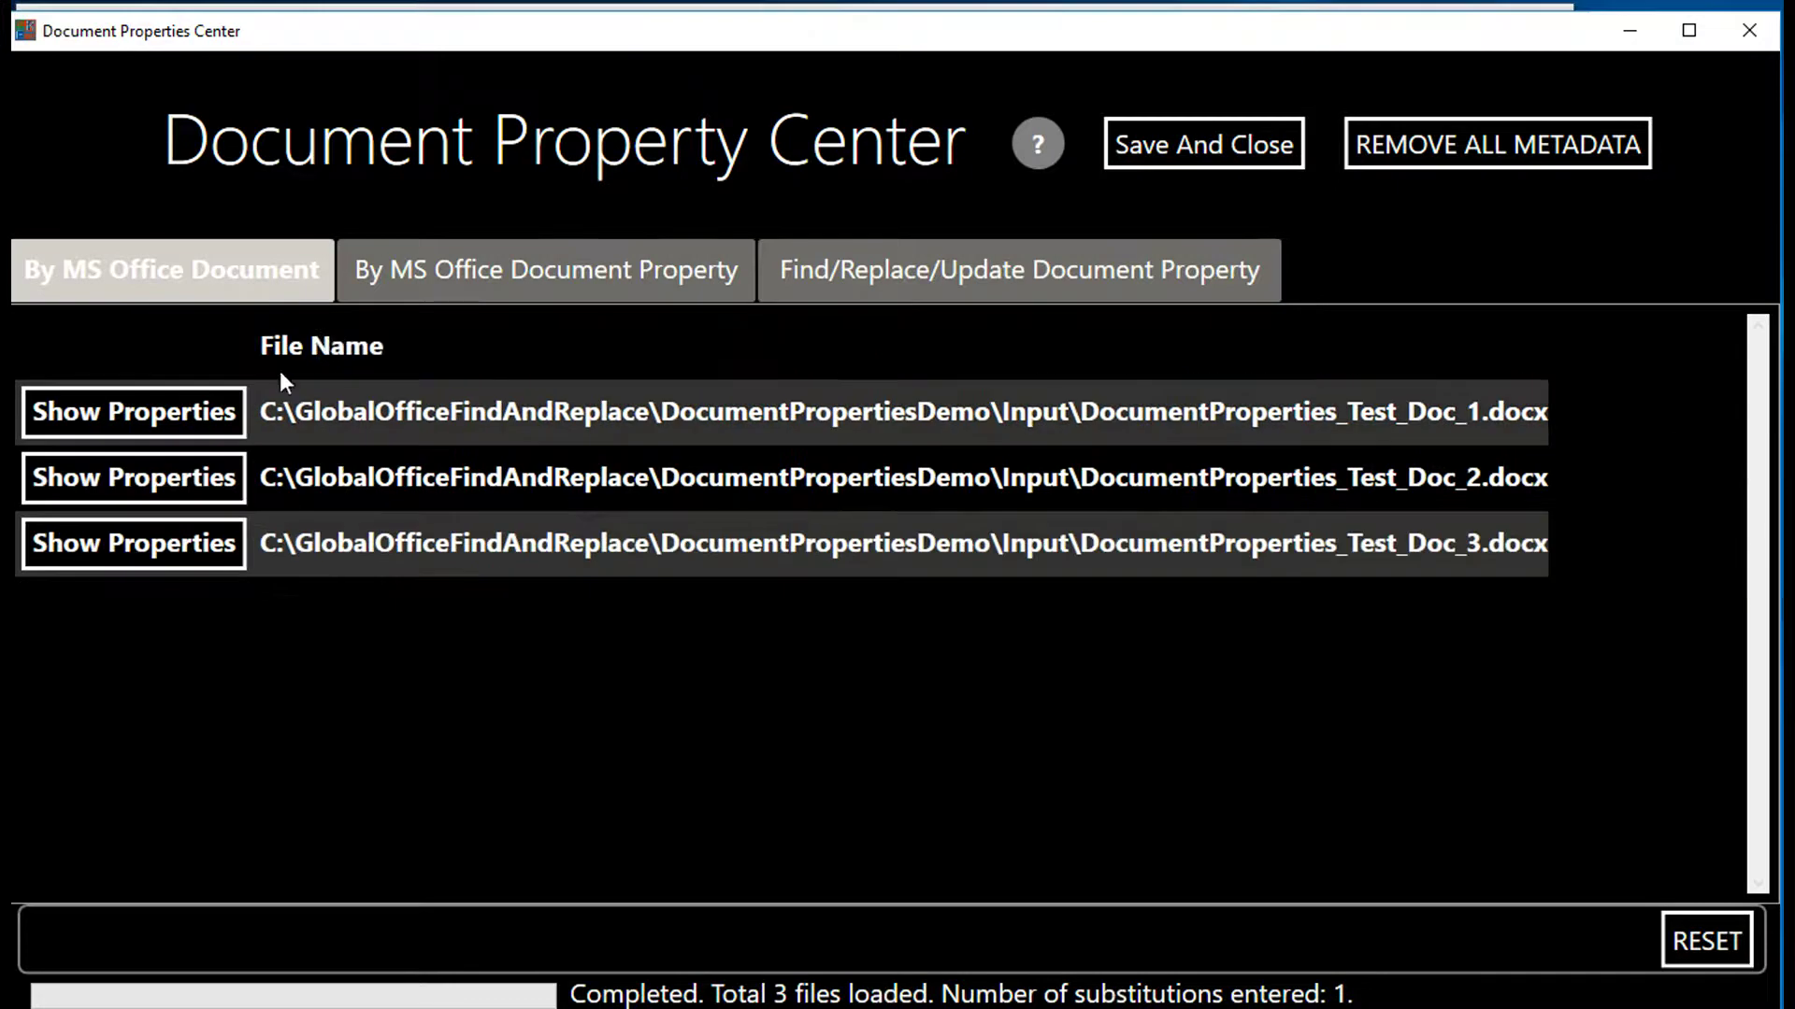
left_click(172, 482)
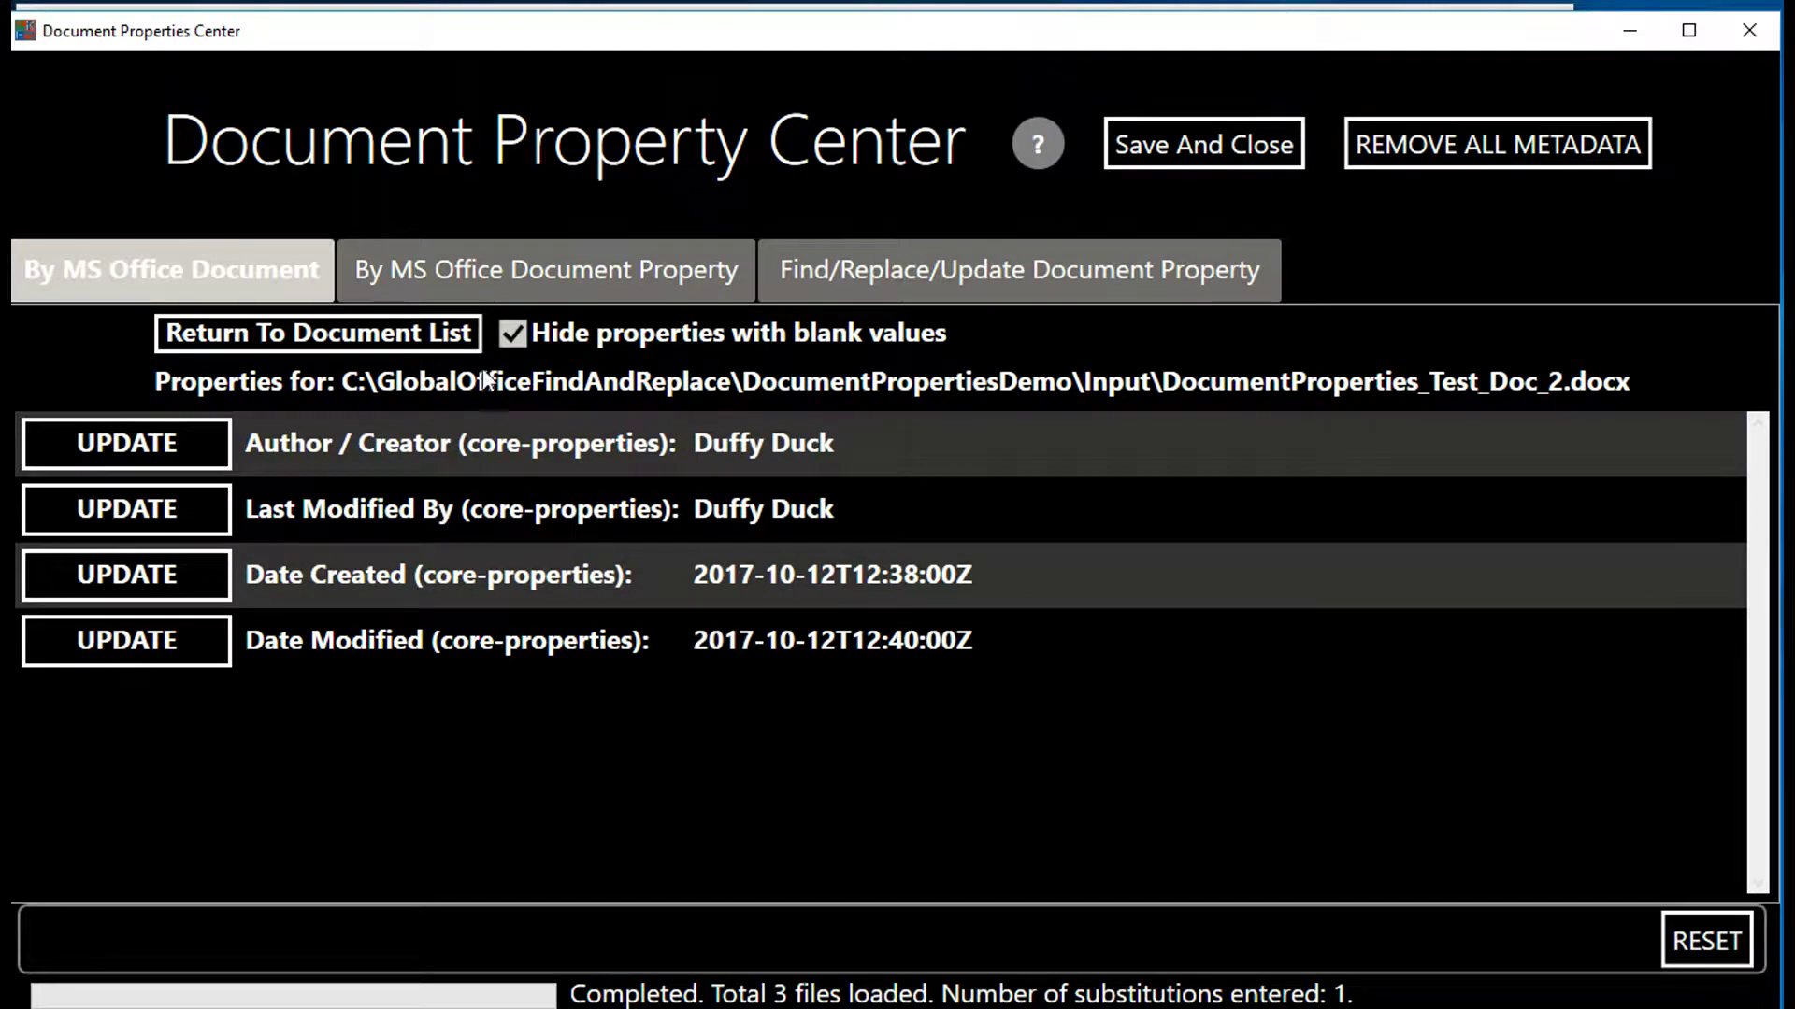
left_click(376, 343)
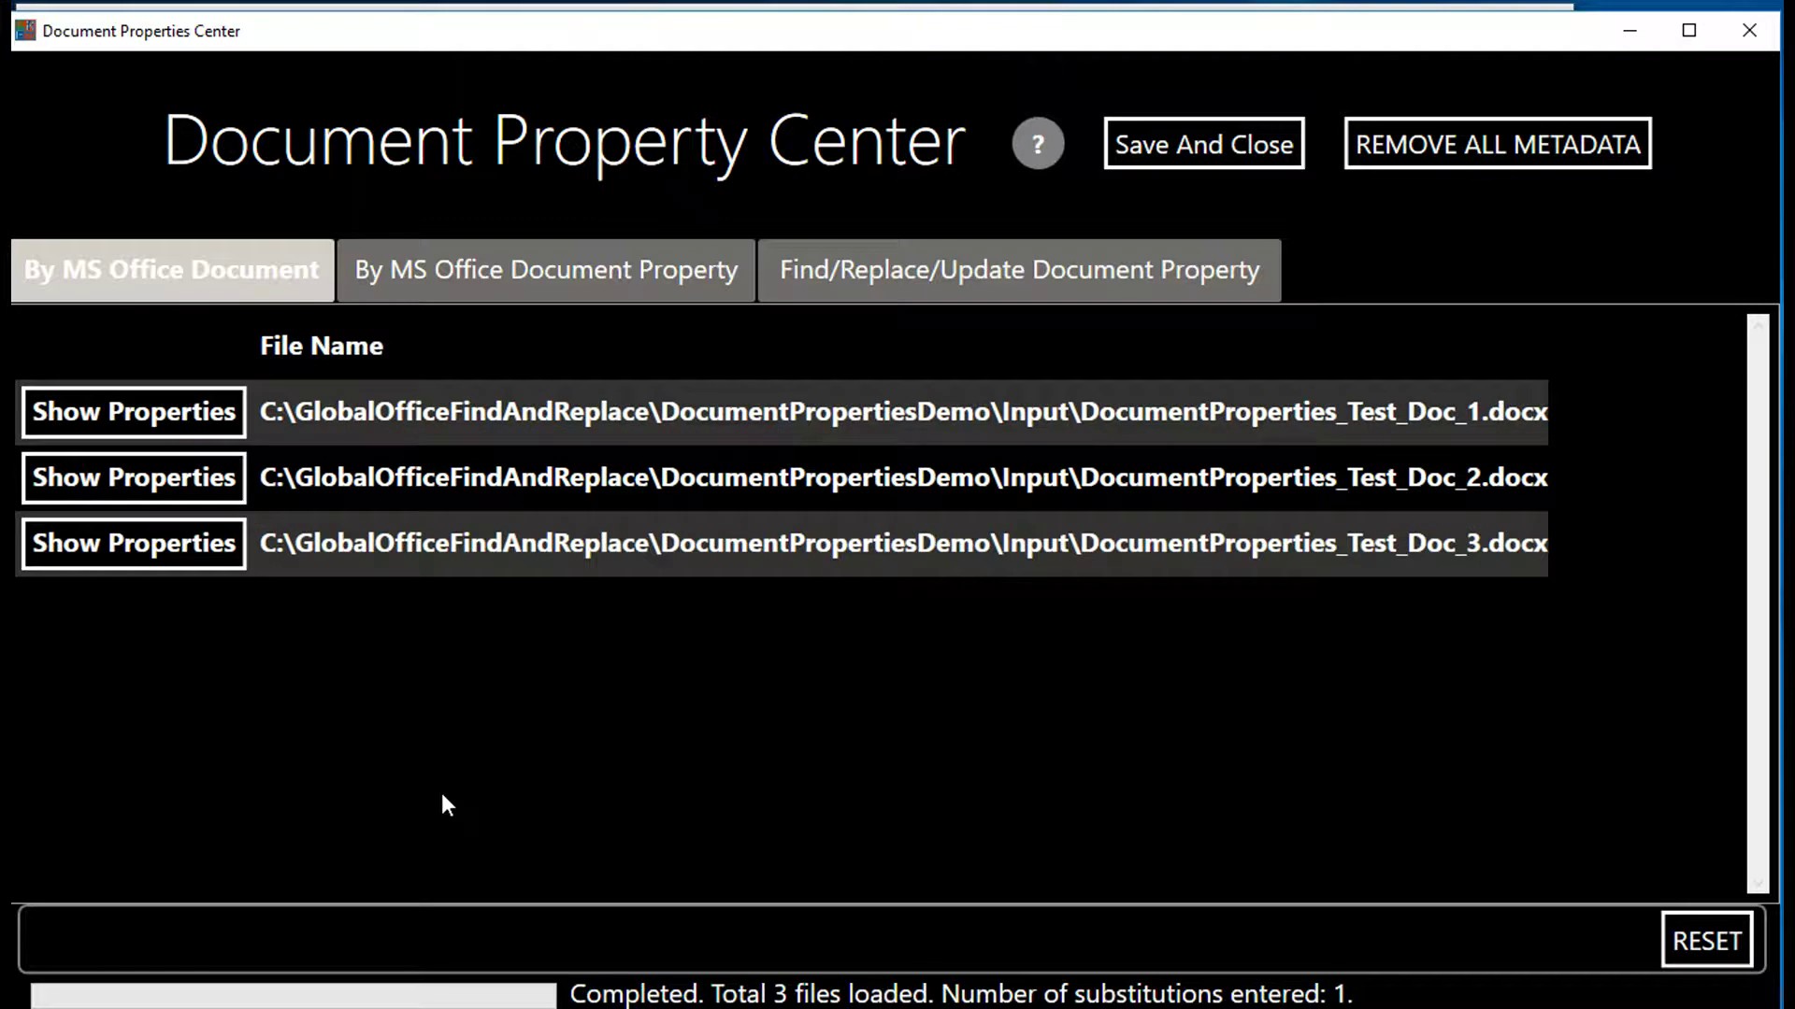
- Group properties by MS Office property and list the files sharing each Author, blank Company and Date Modified value
left_click(591, 283)
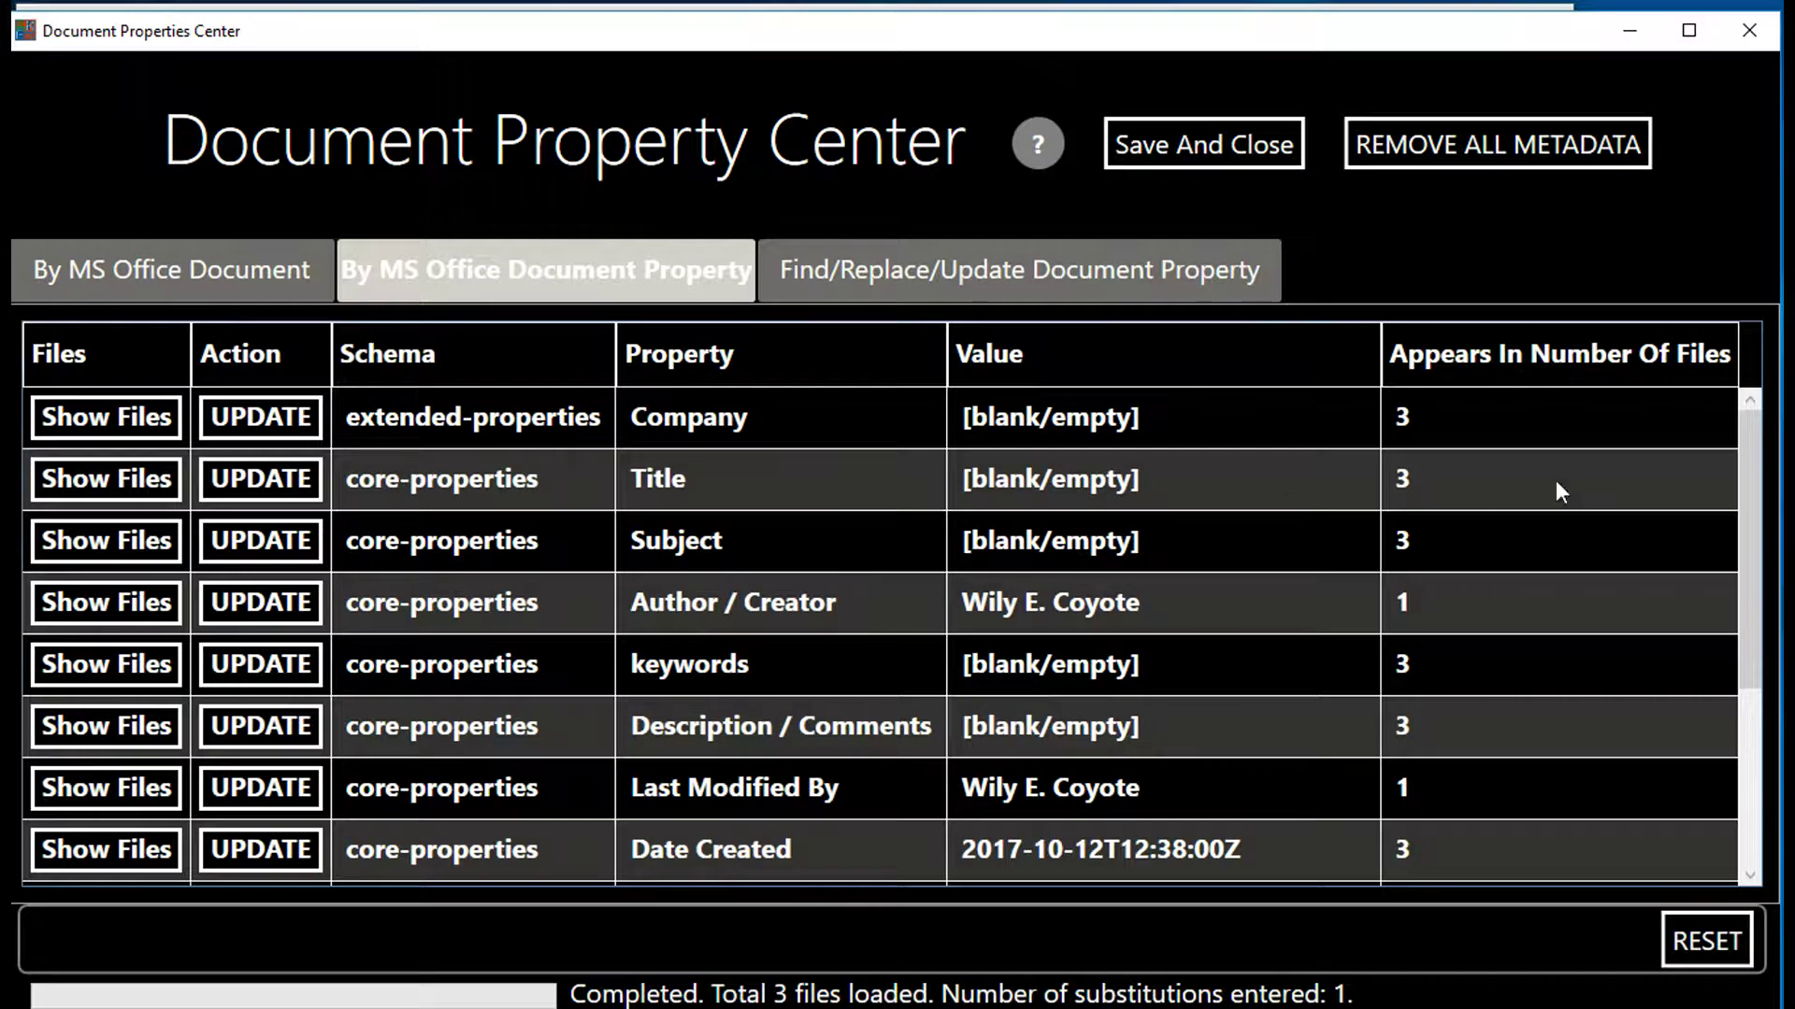
mouse_move(1757, 432)
left_mouse_down()
mouse_move(1755, 624)
mouse_move(1757, 415)
left_mouse_up()
left_click(79, 604)
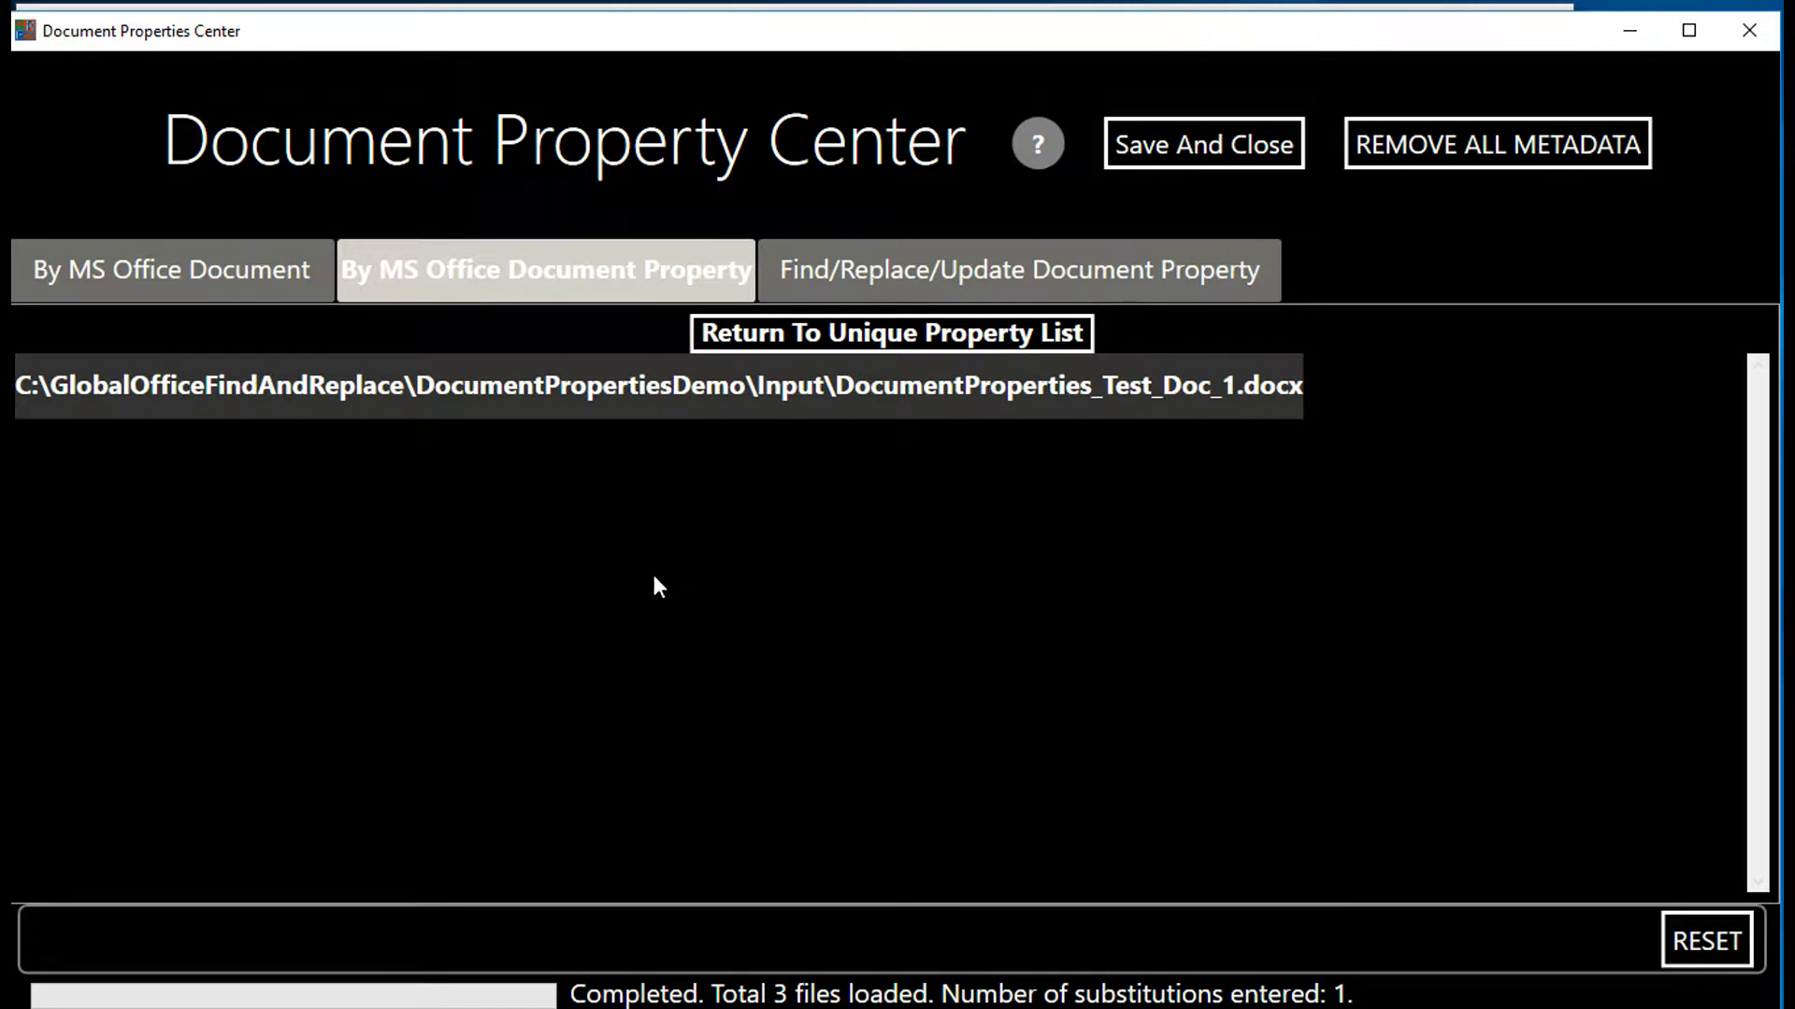
left_click(842, 335)
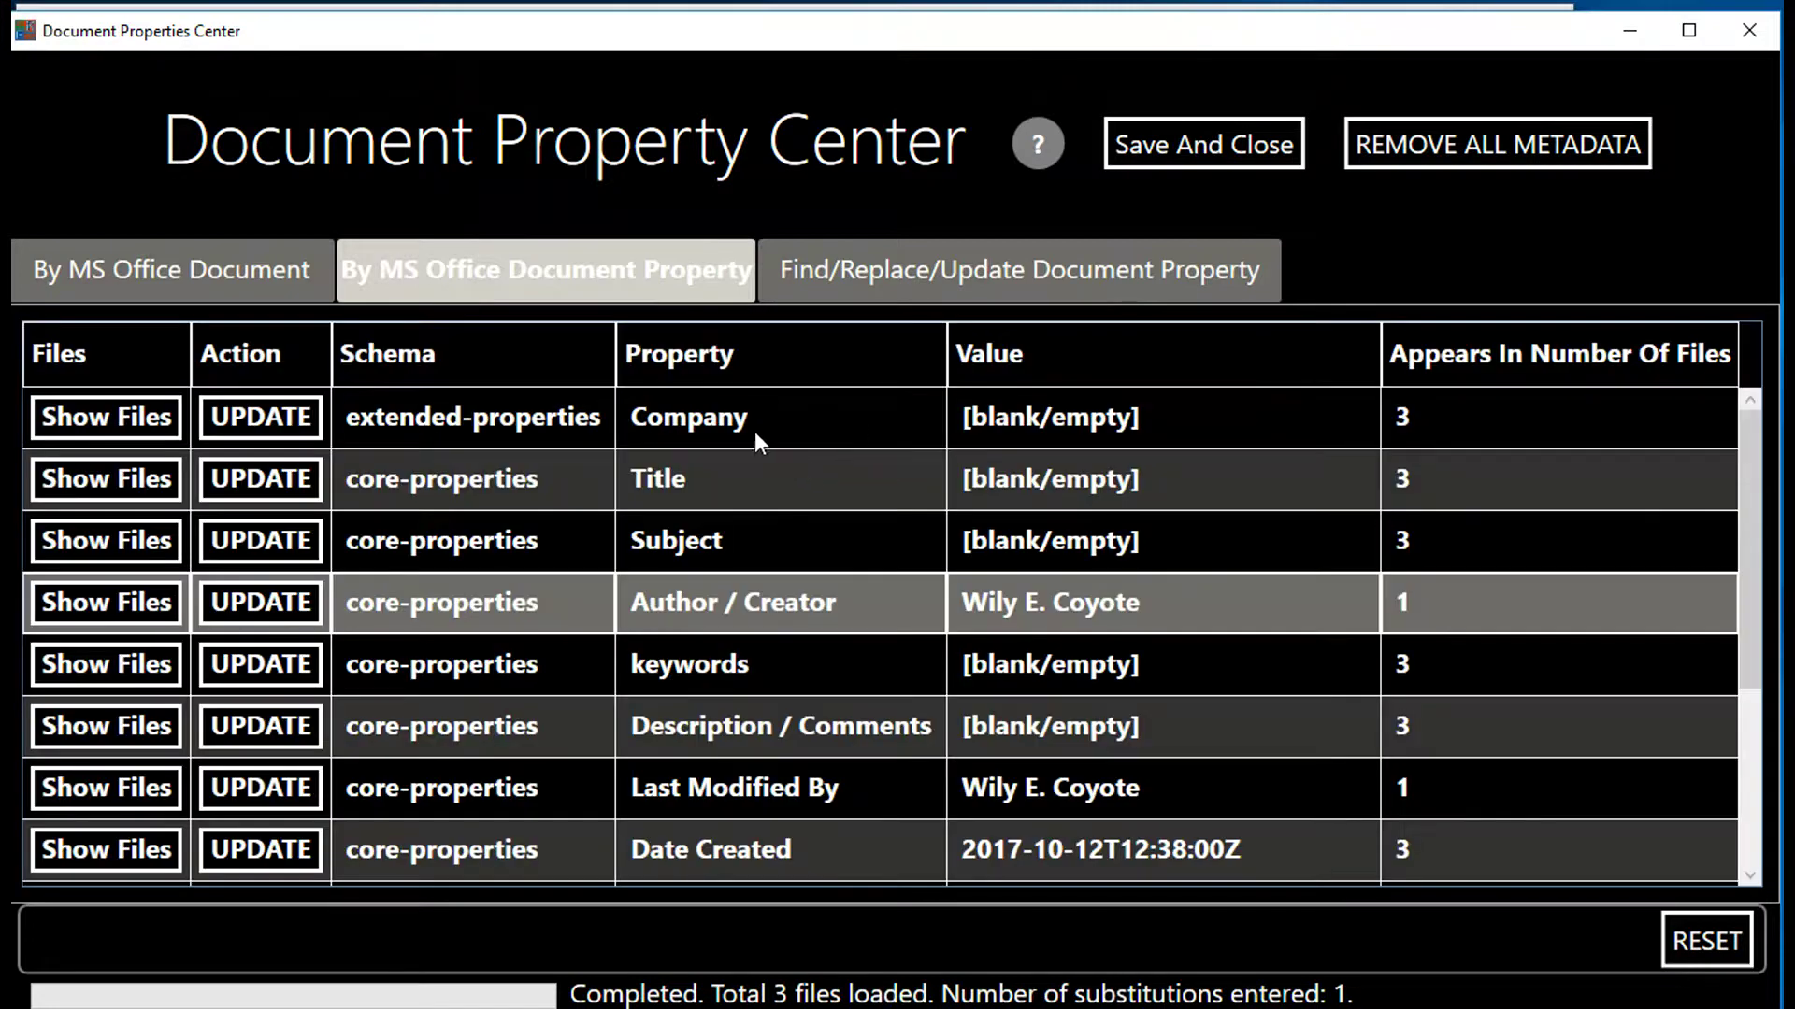
left_click(80, 417)
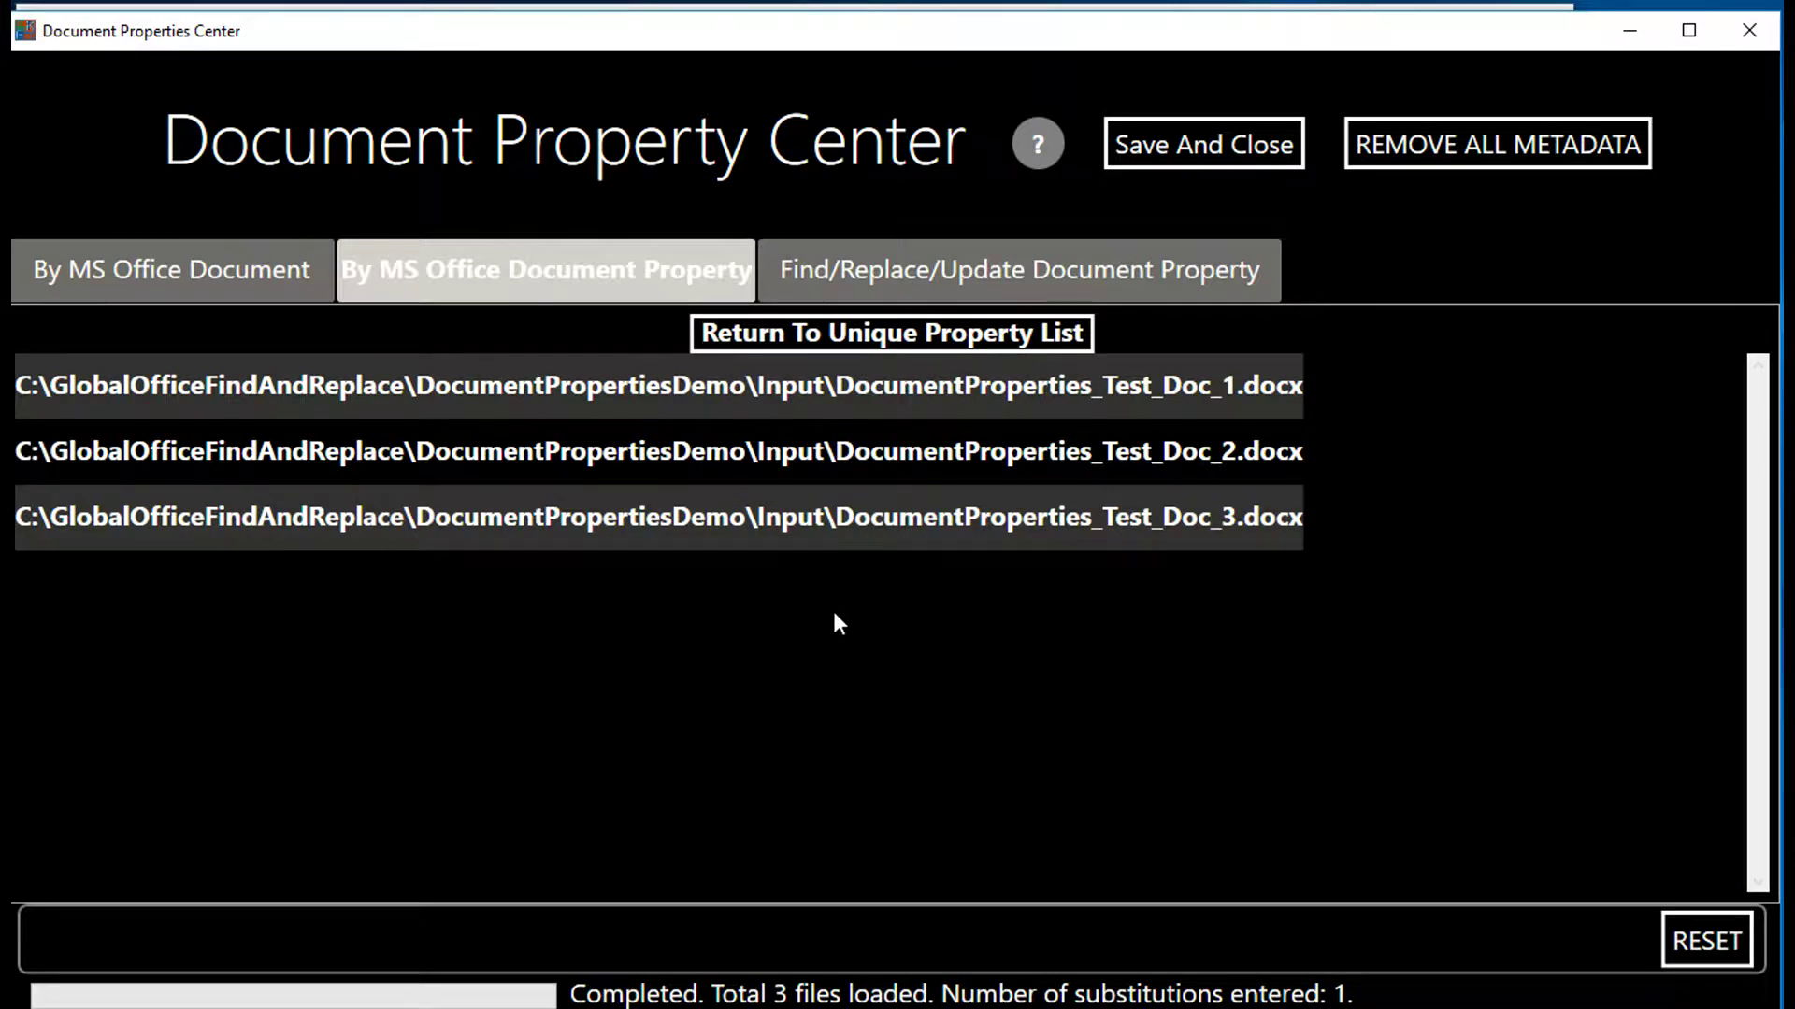
left_click(899, 339)
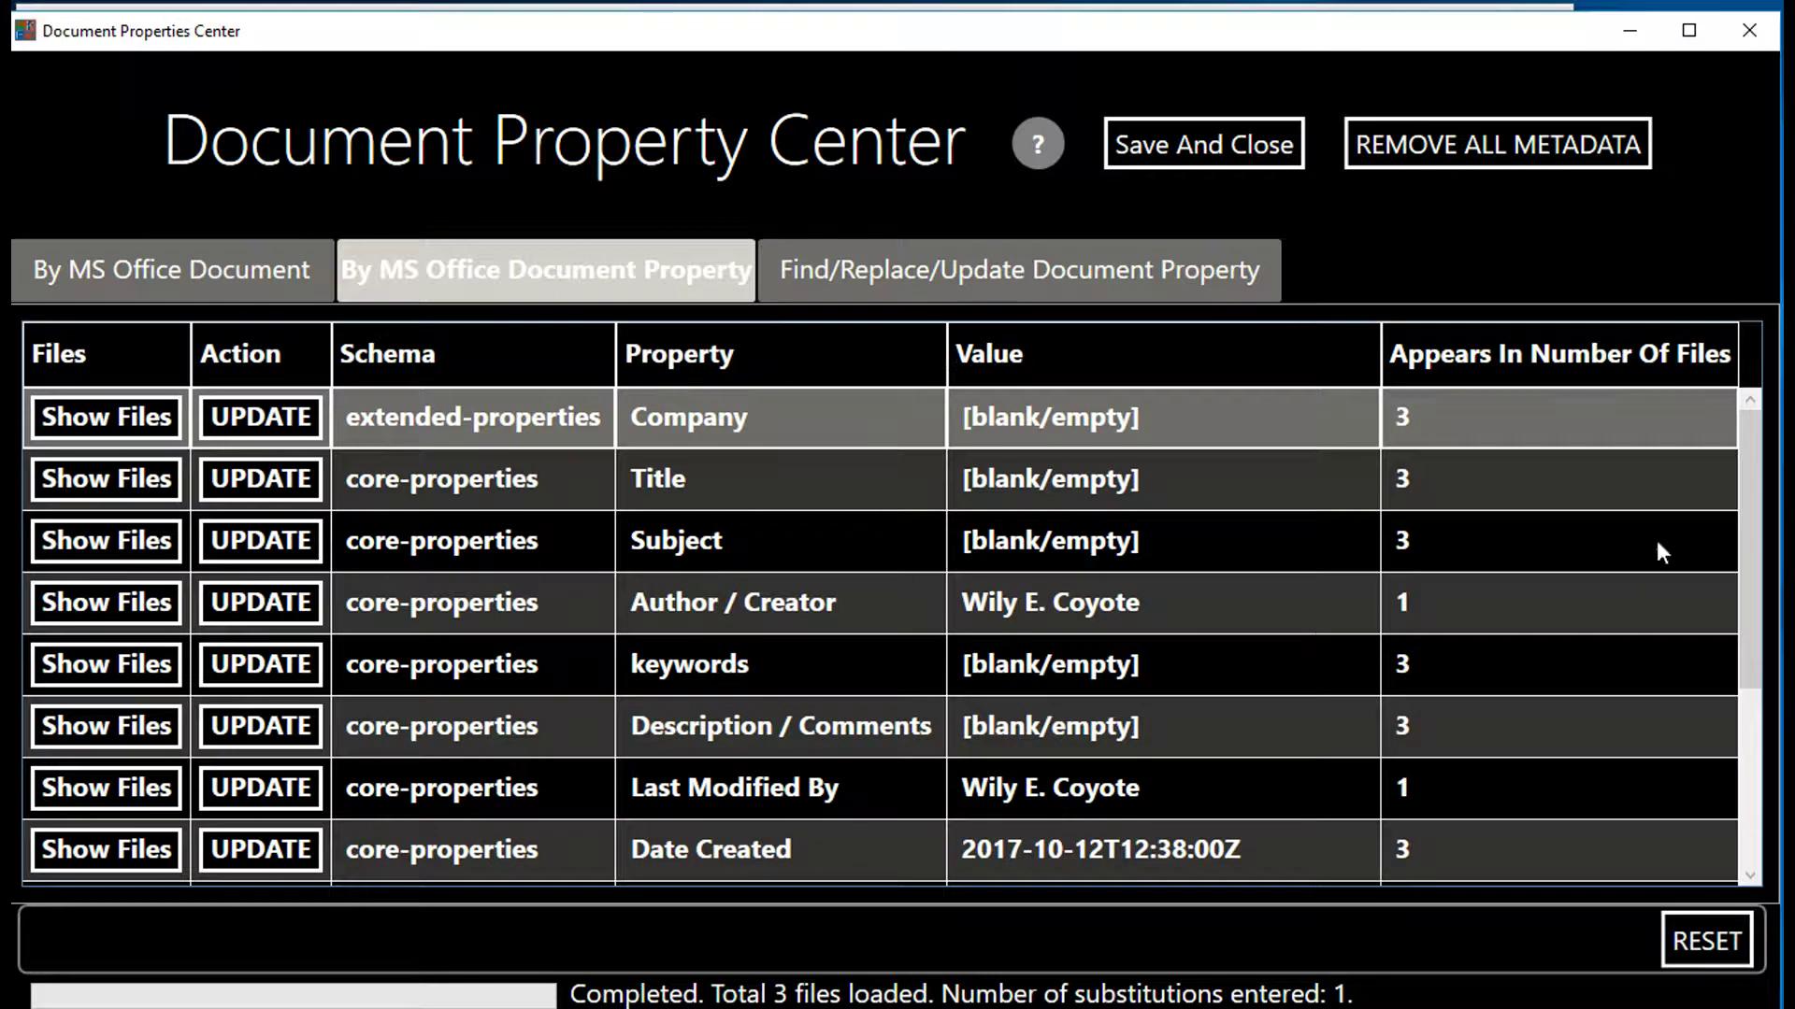
left_click_drag(1748, 447, 1764, 664)
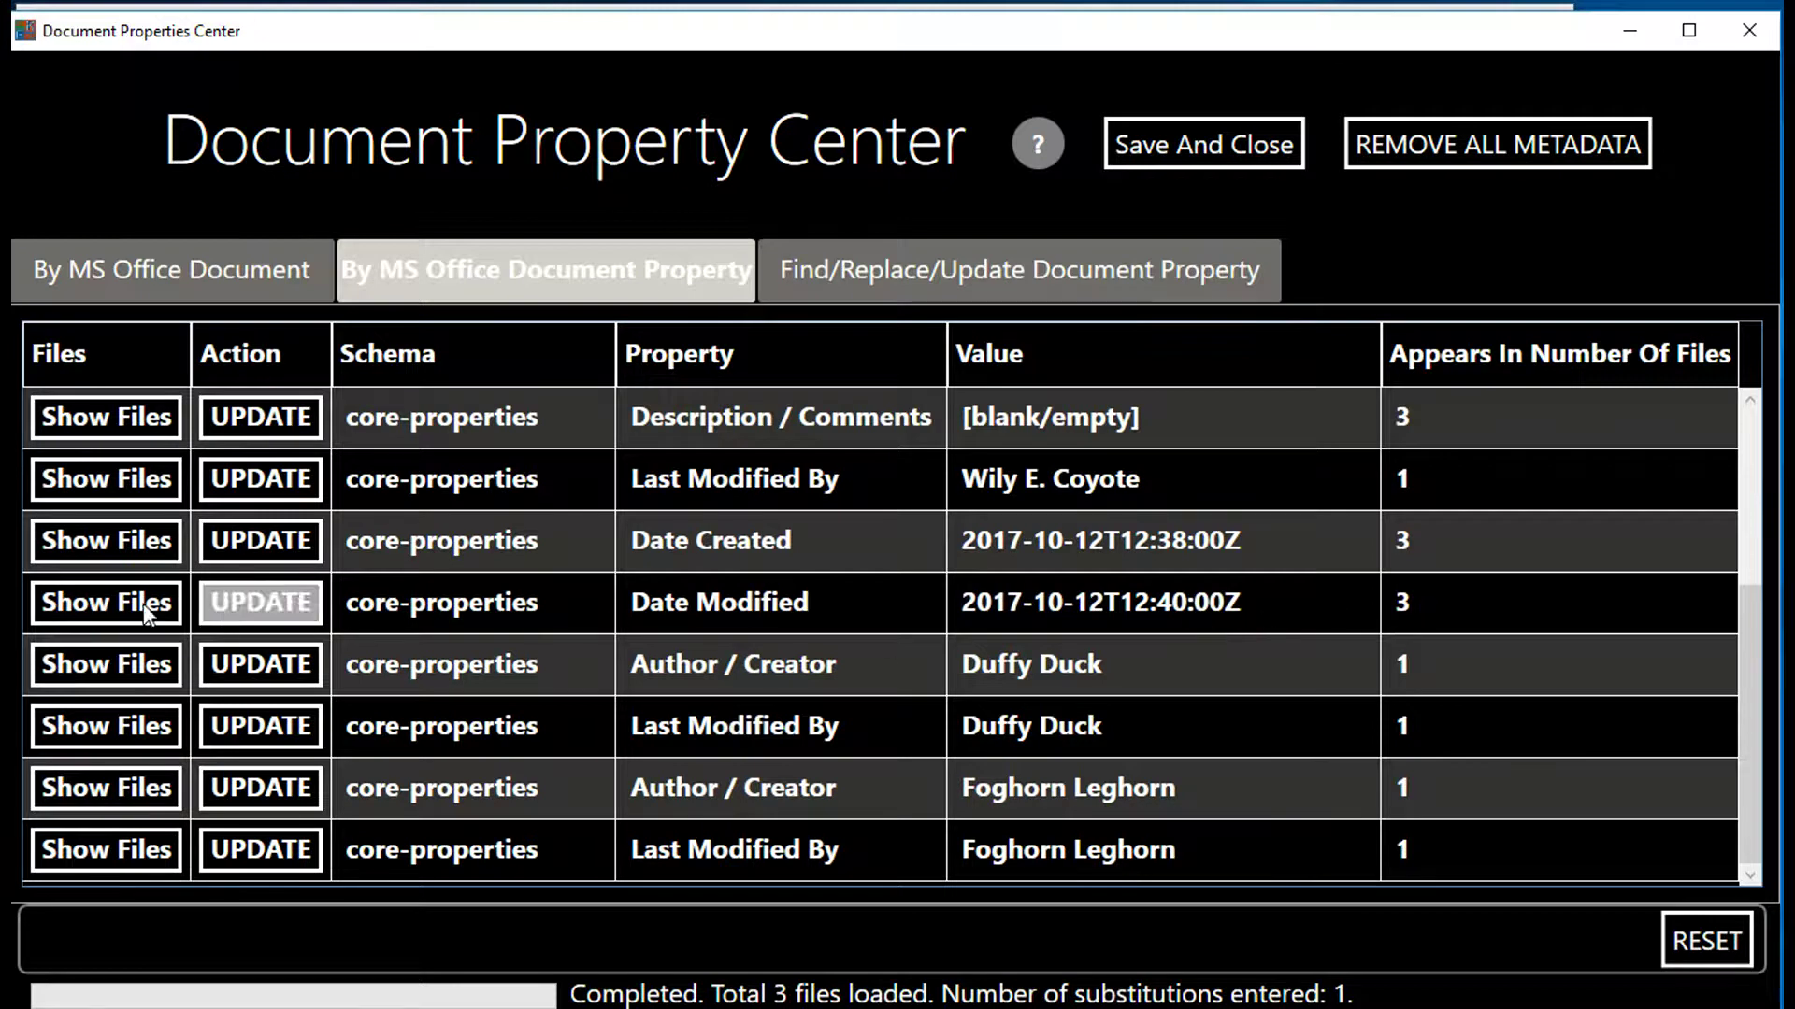
left_click(78, 602)
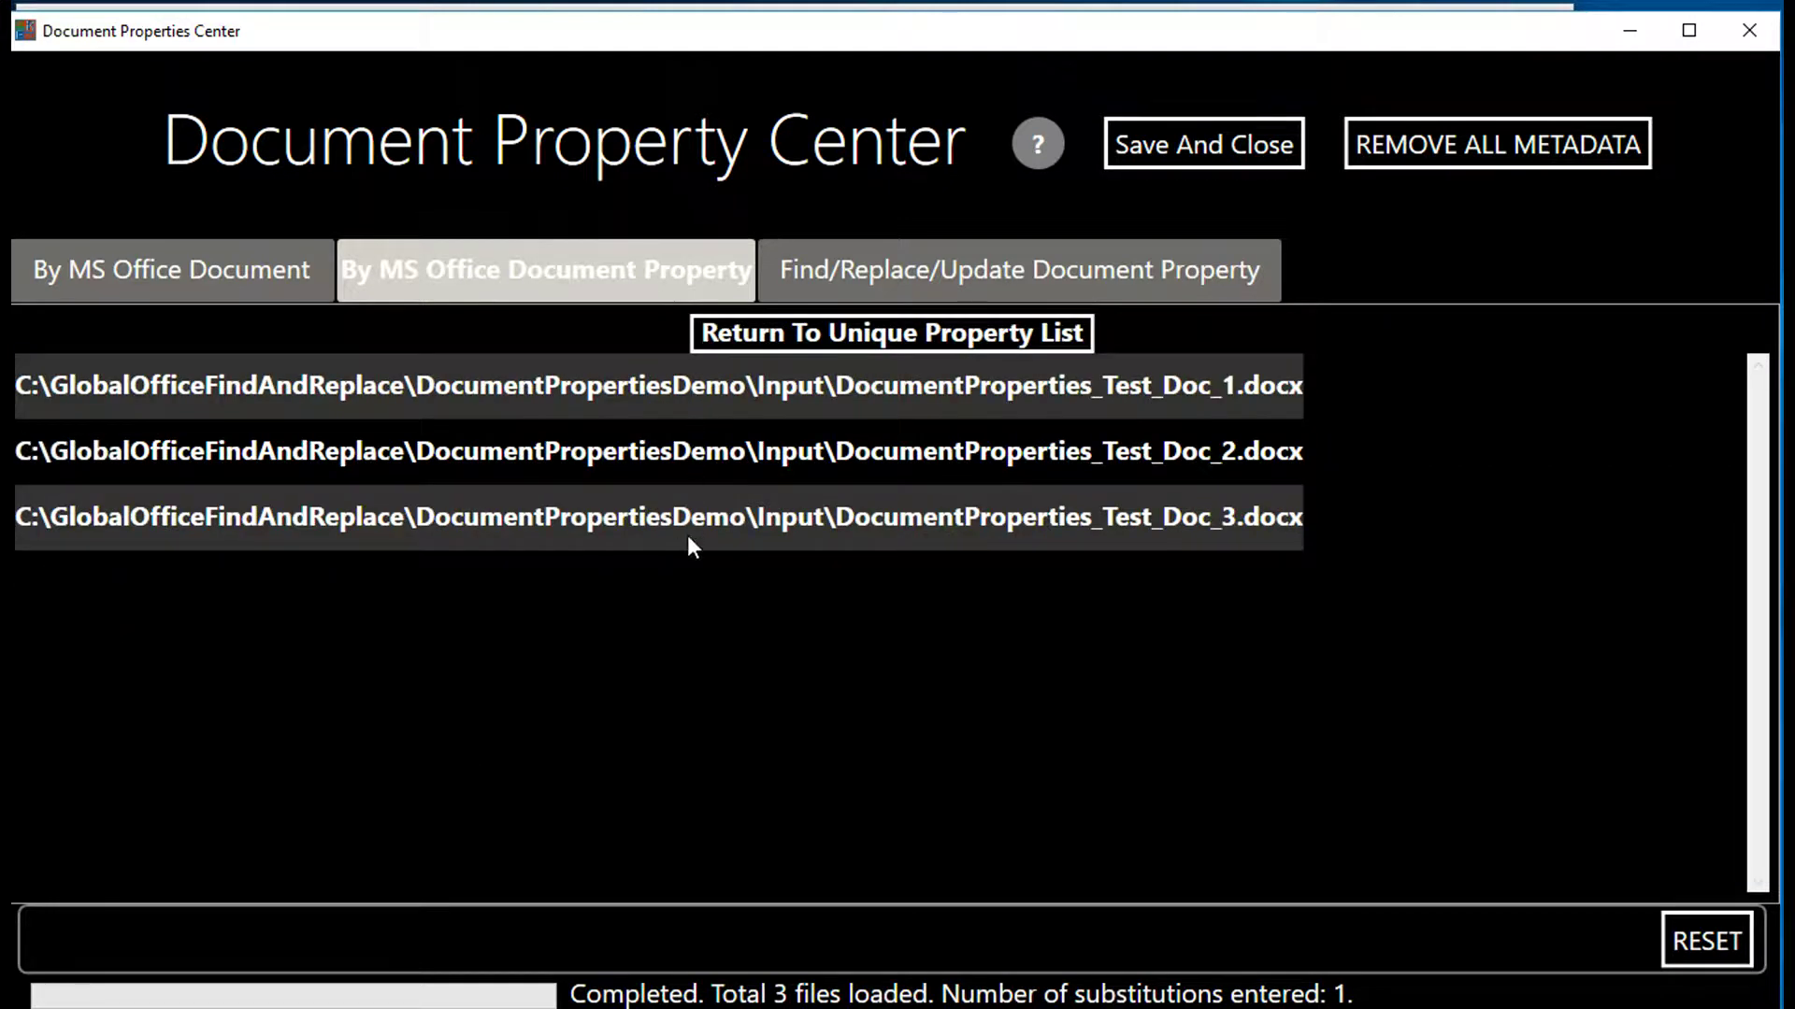
left_click(814, 333)
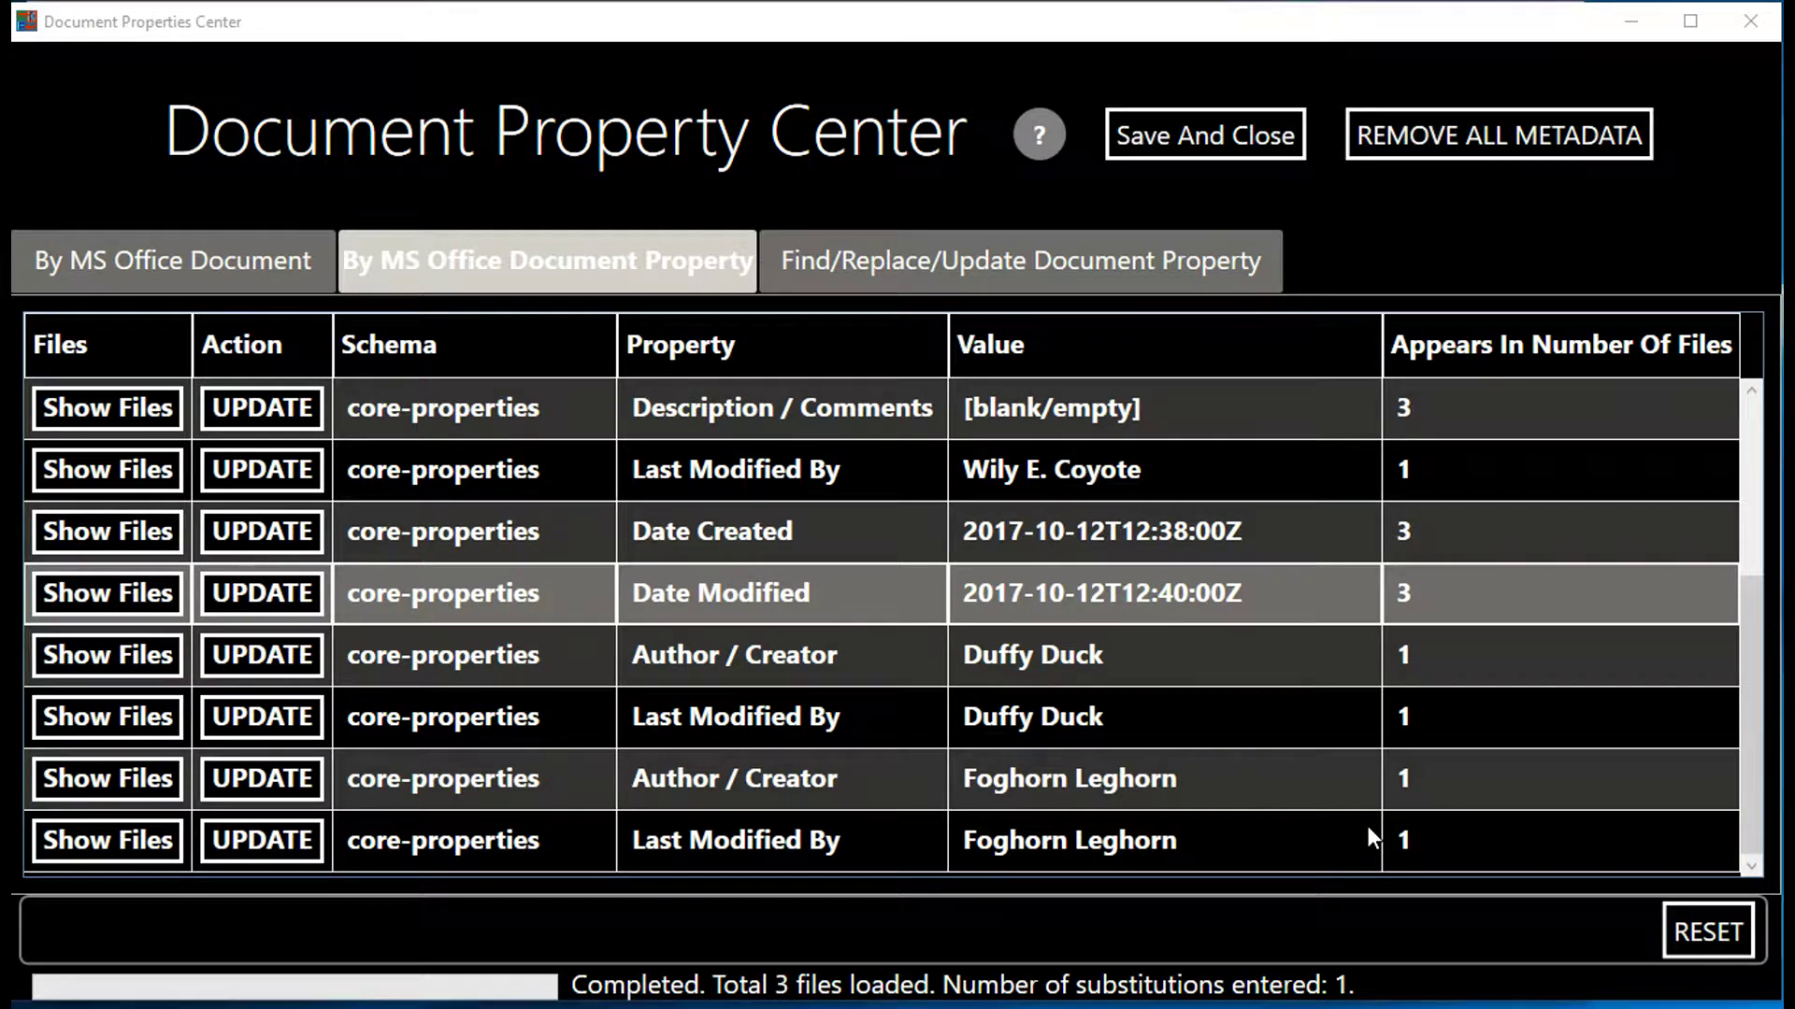
- Add a rule replacing Doc_1's Author with a new name, save it, and choose the Output destination folder
left_click(1023, 270)
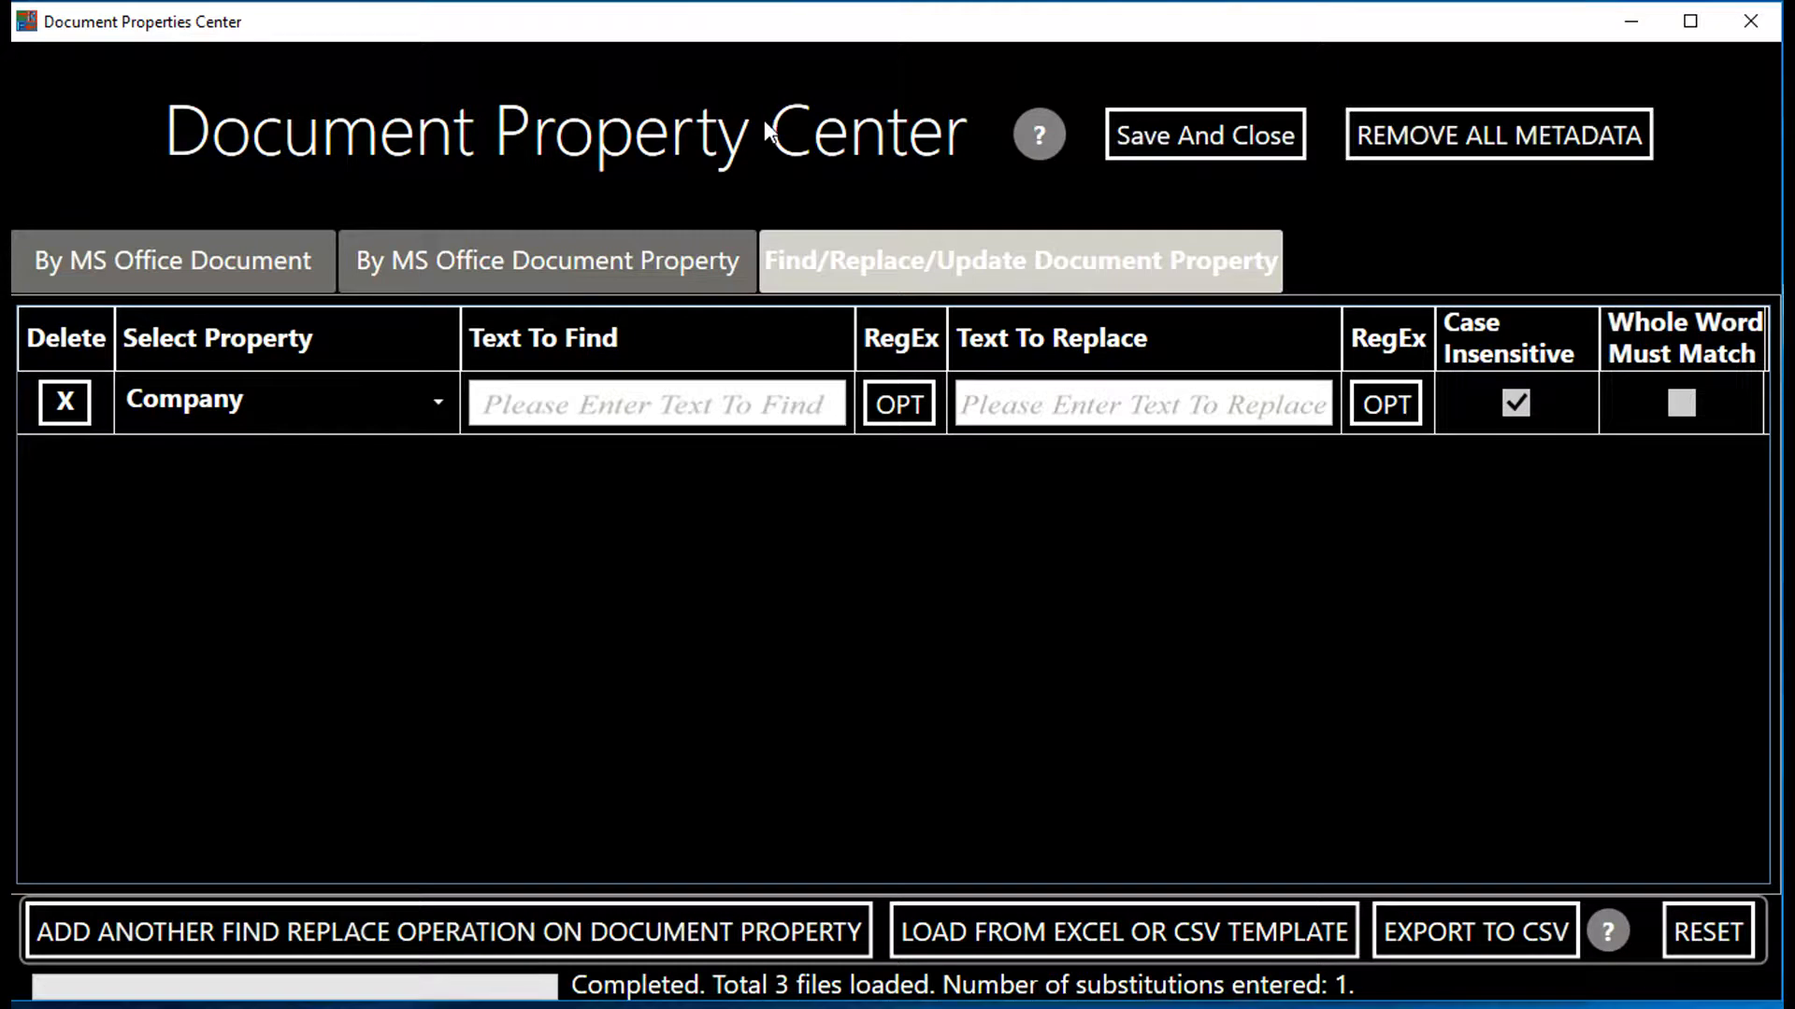
left_click(241, 258)
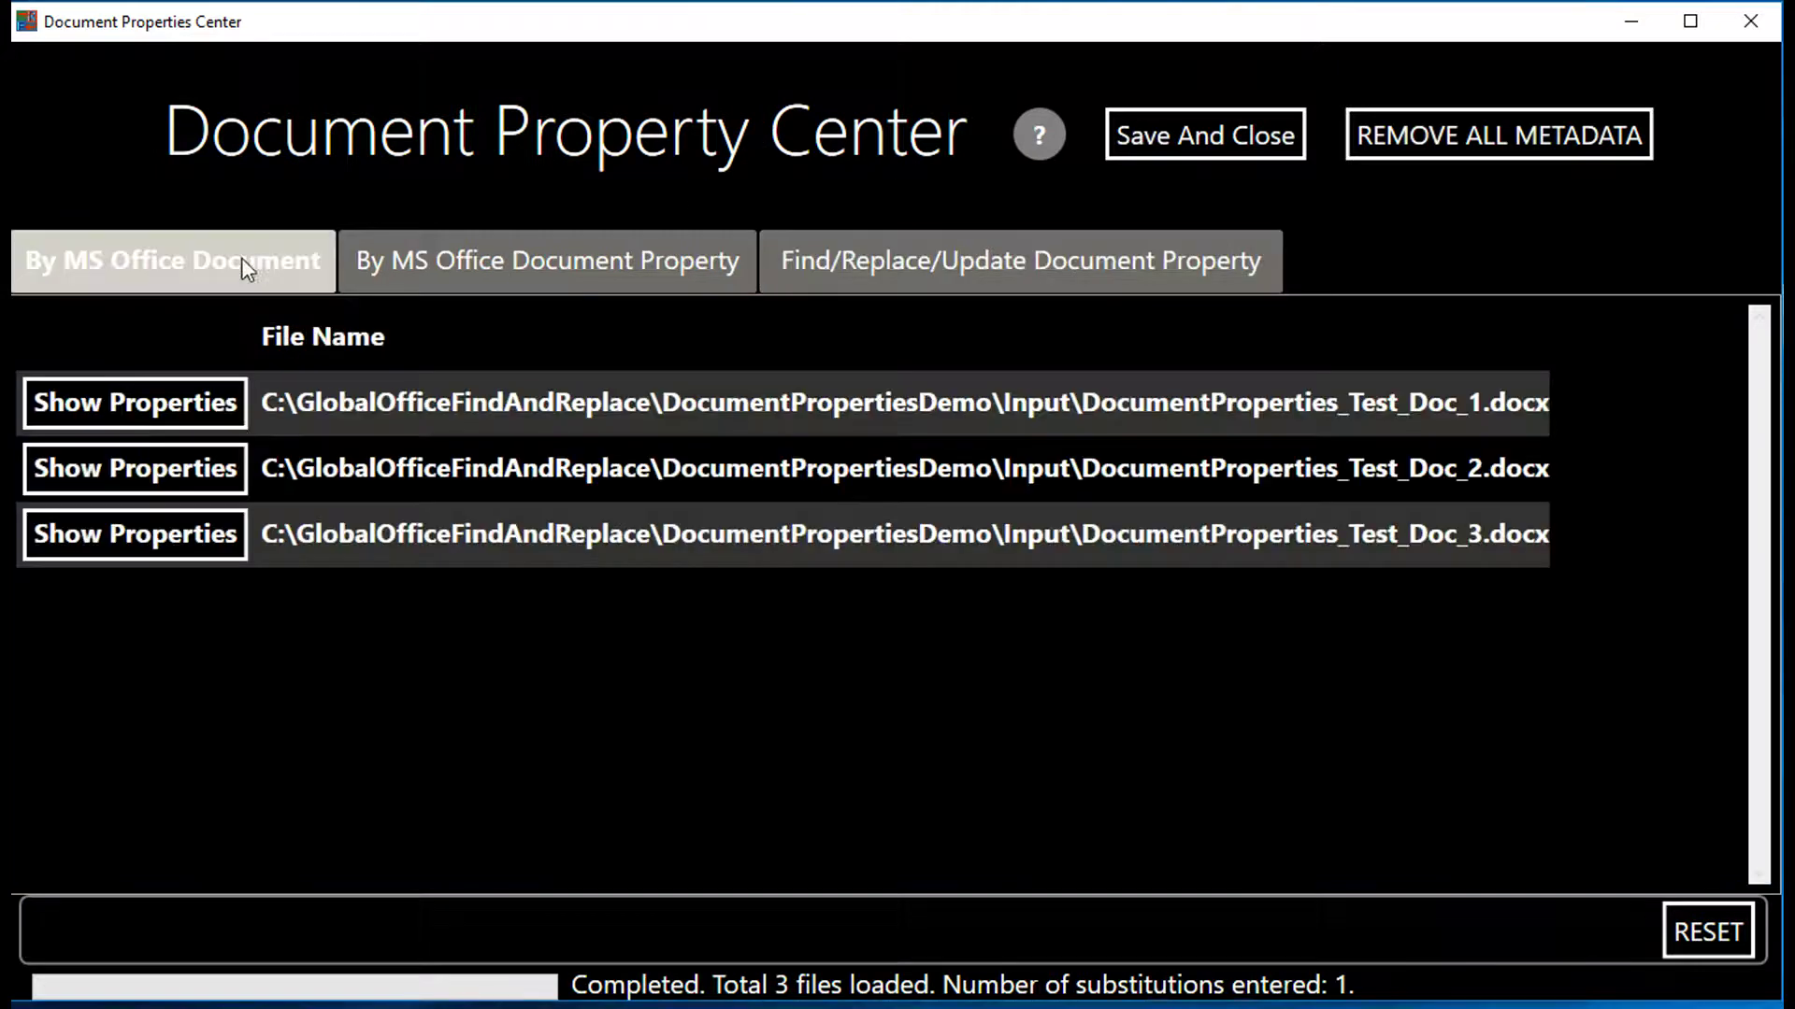
left_click(202, 405)
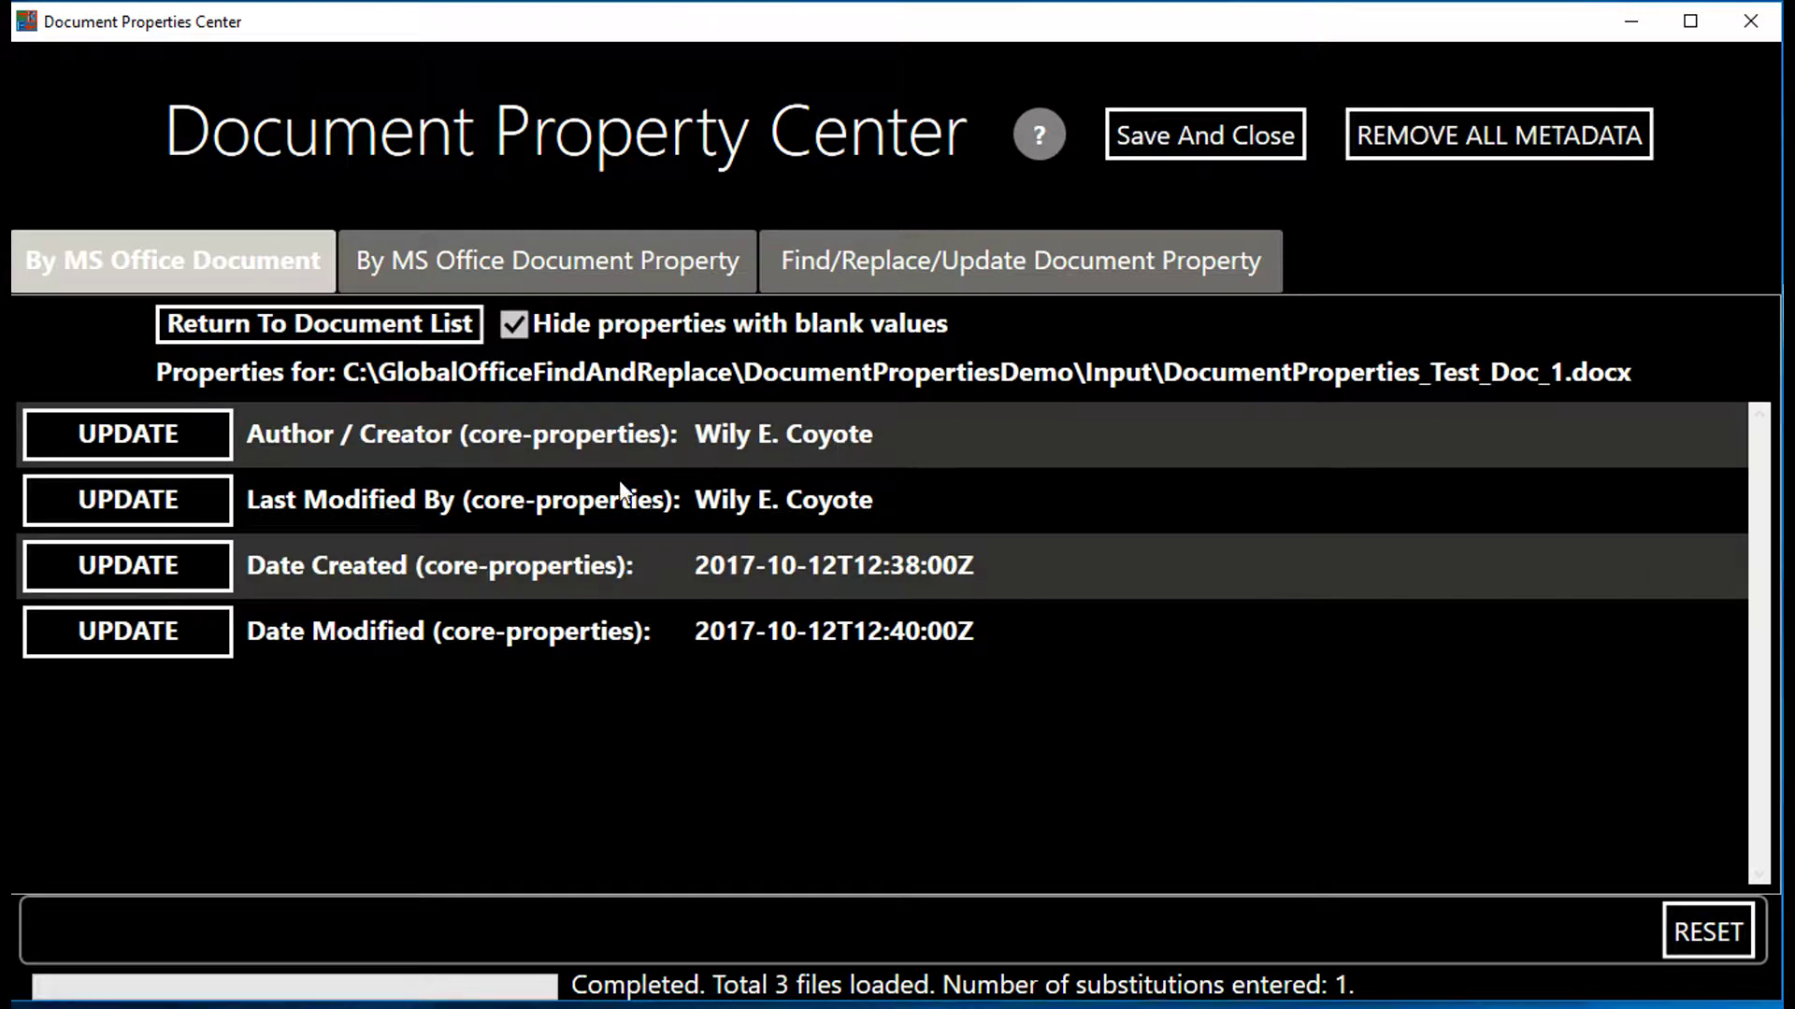
left_click(166, 439)
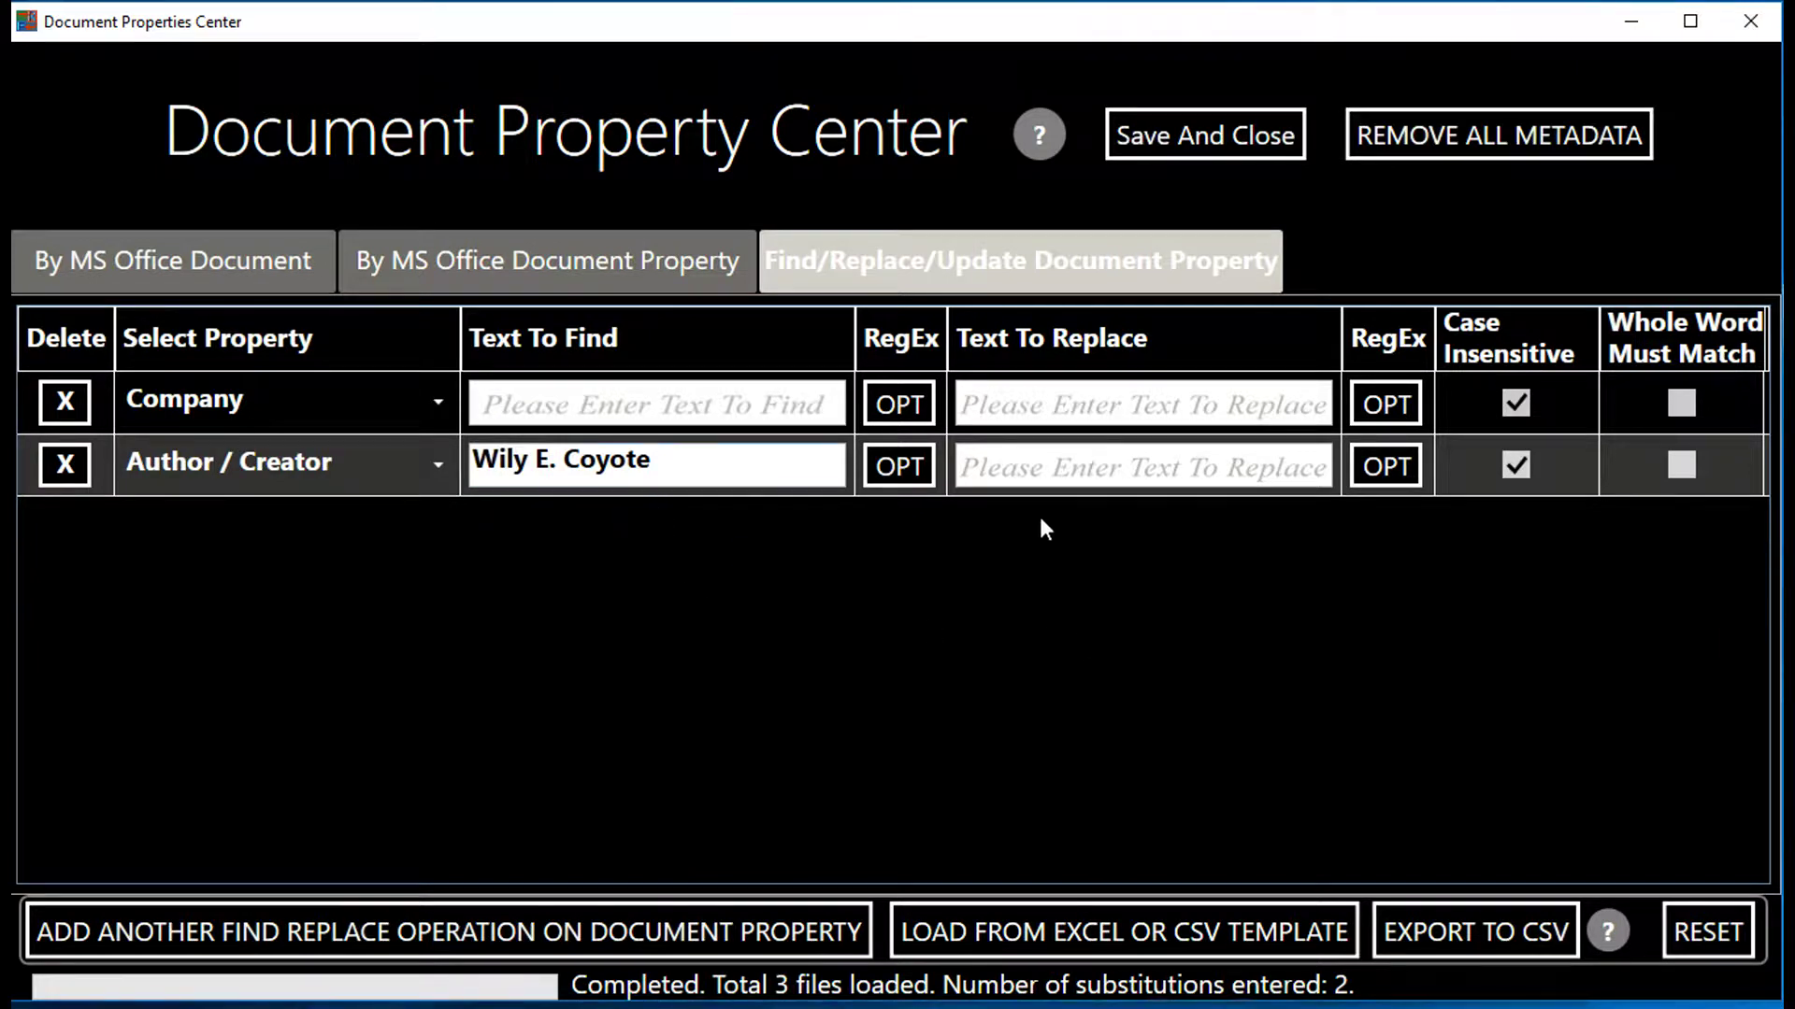
left_click(1074, 464)
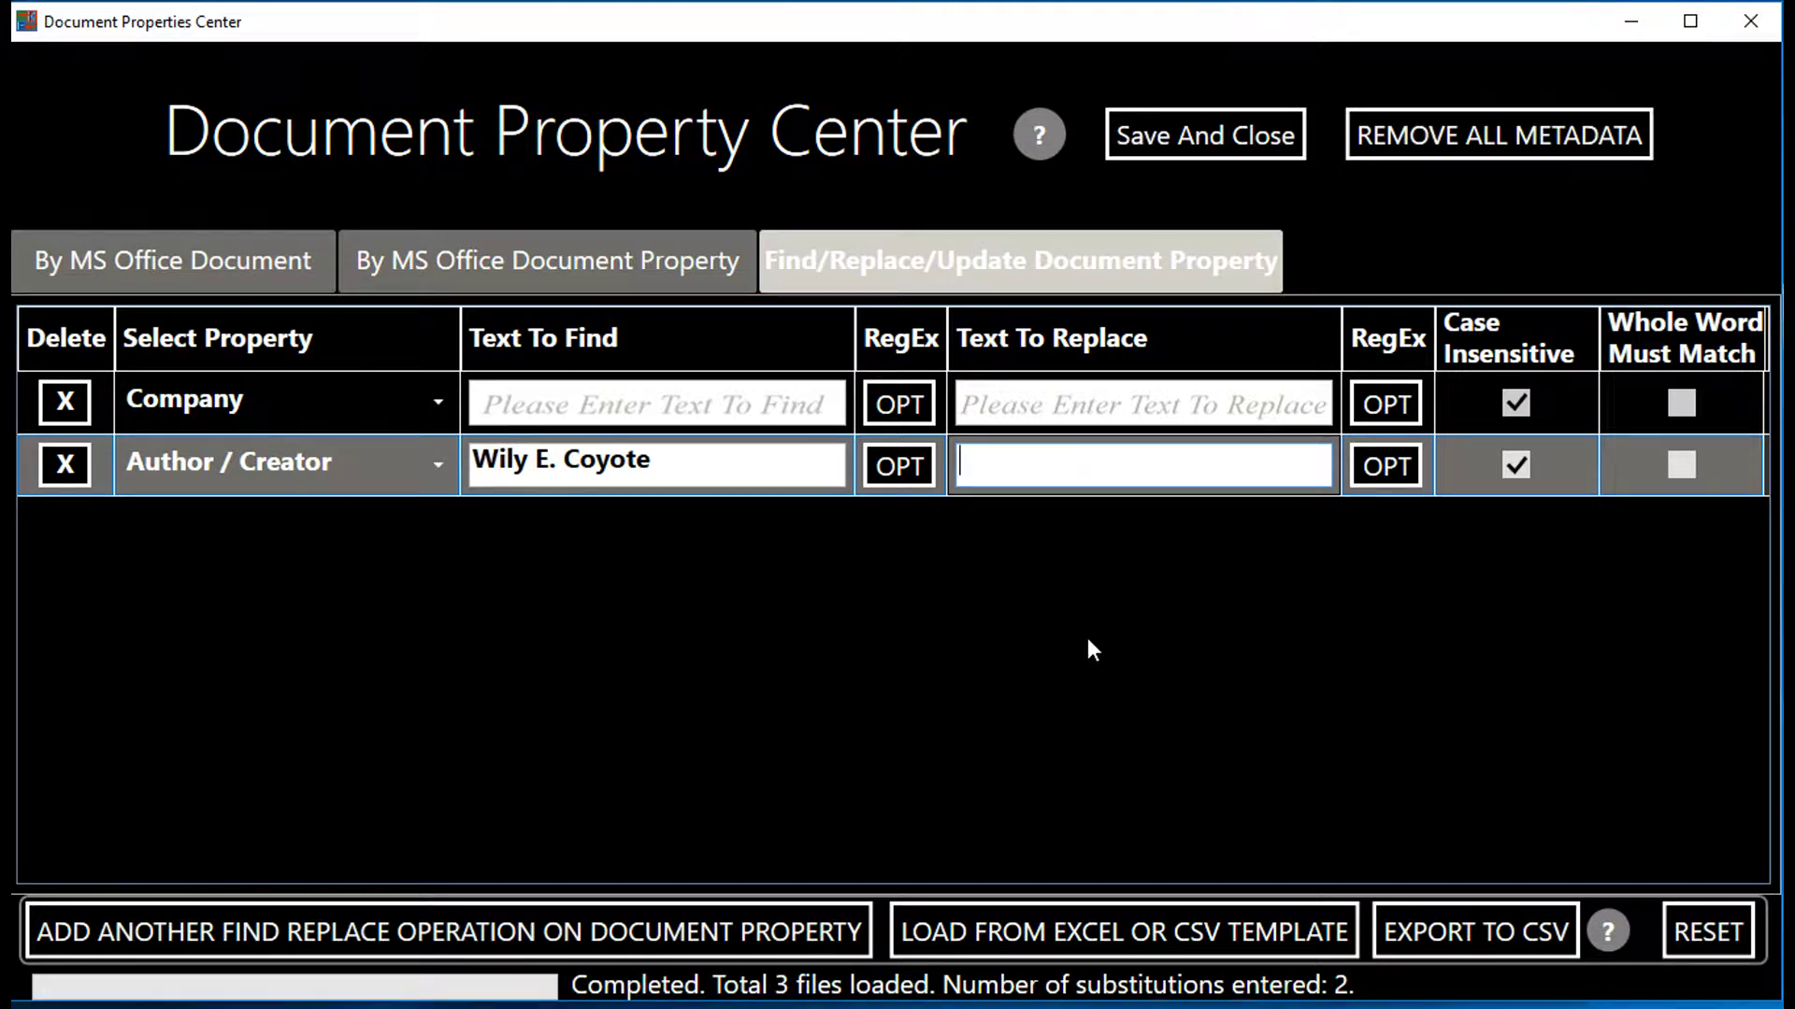
type("Bugs Bunny")
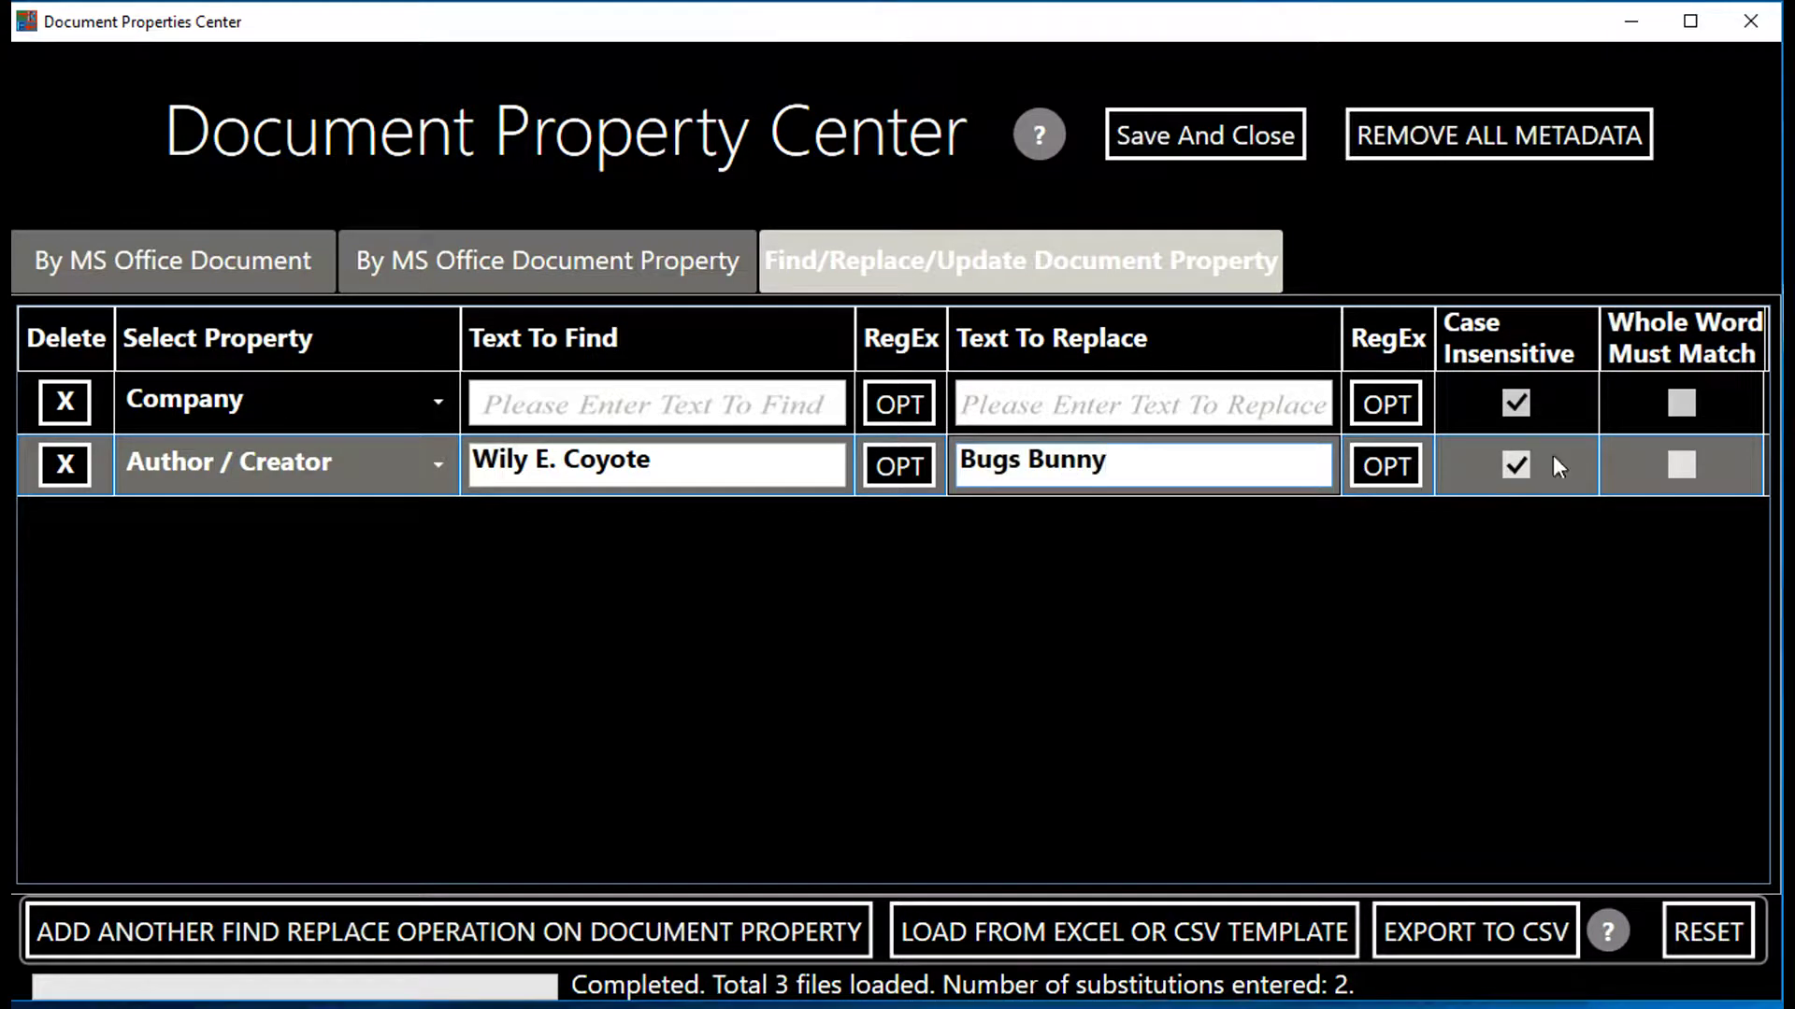
left_click(1202, 130)
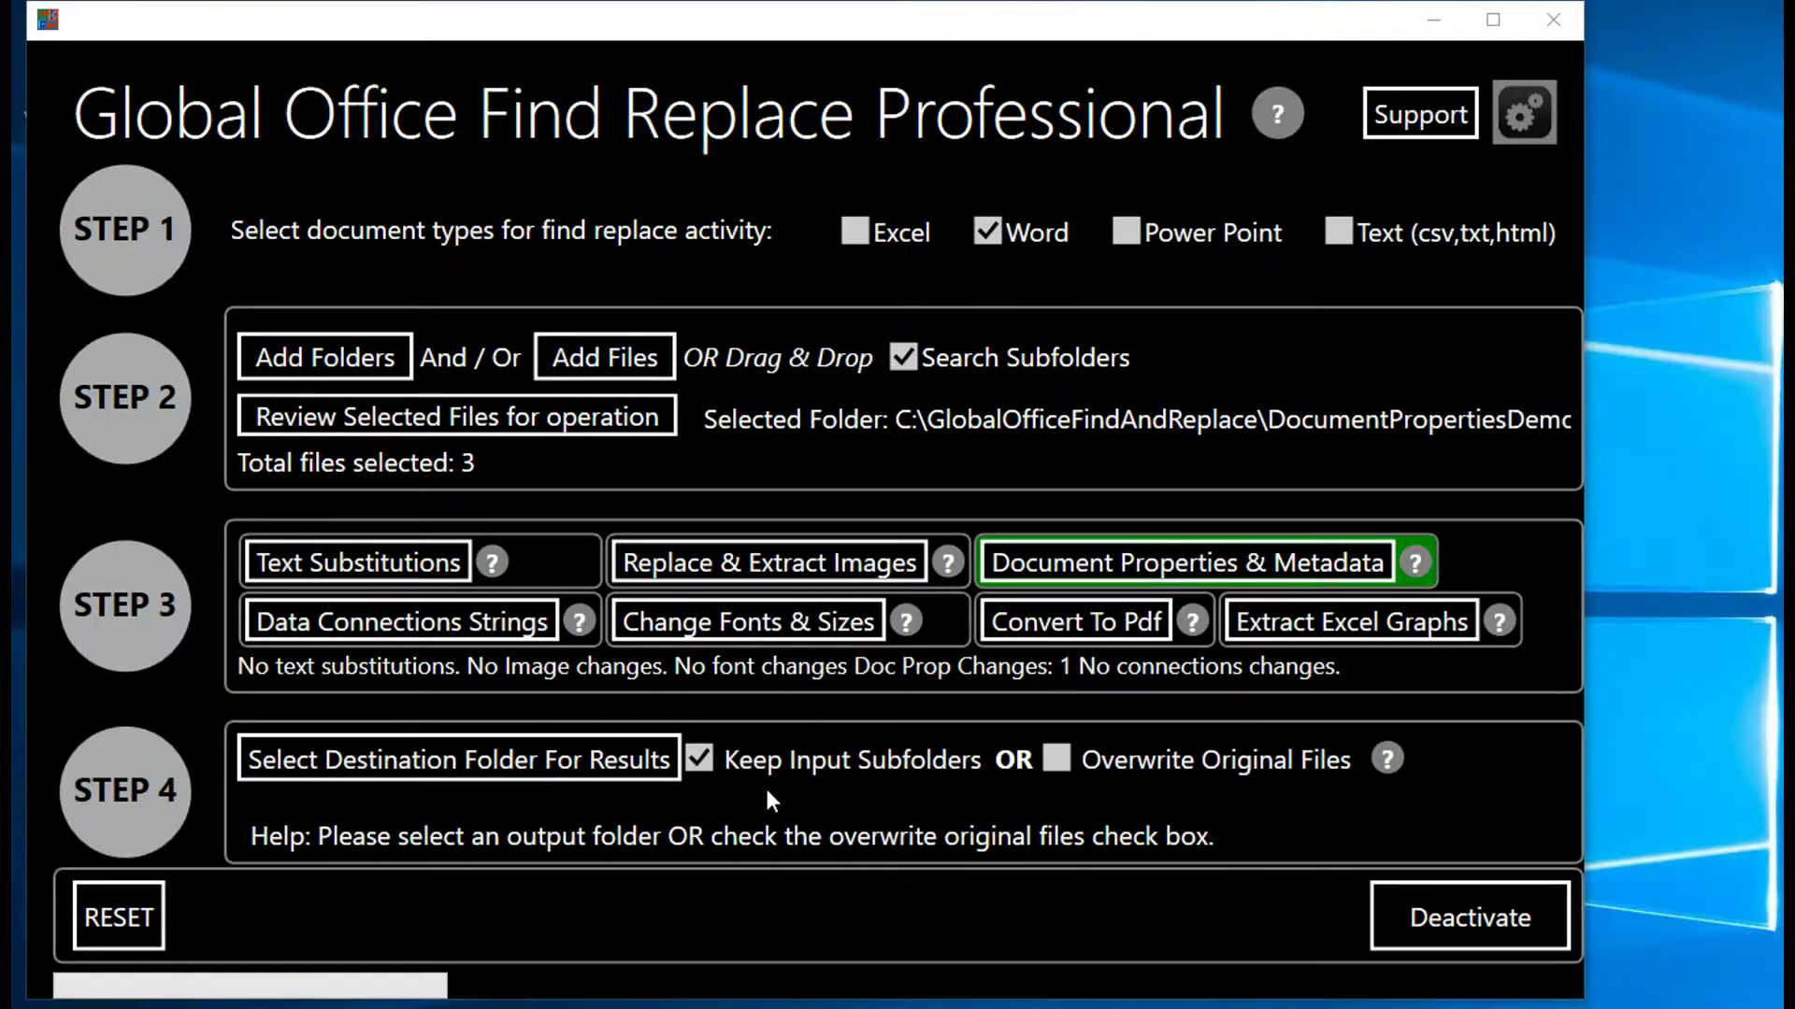
left_click(648, 771)
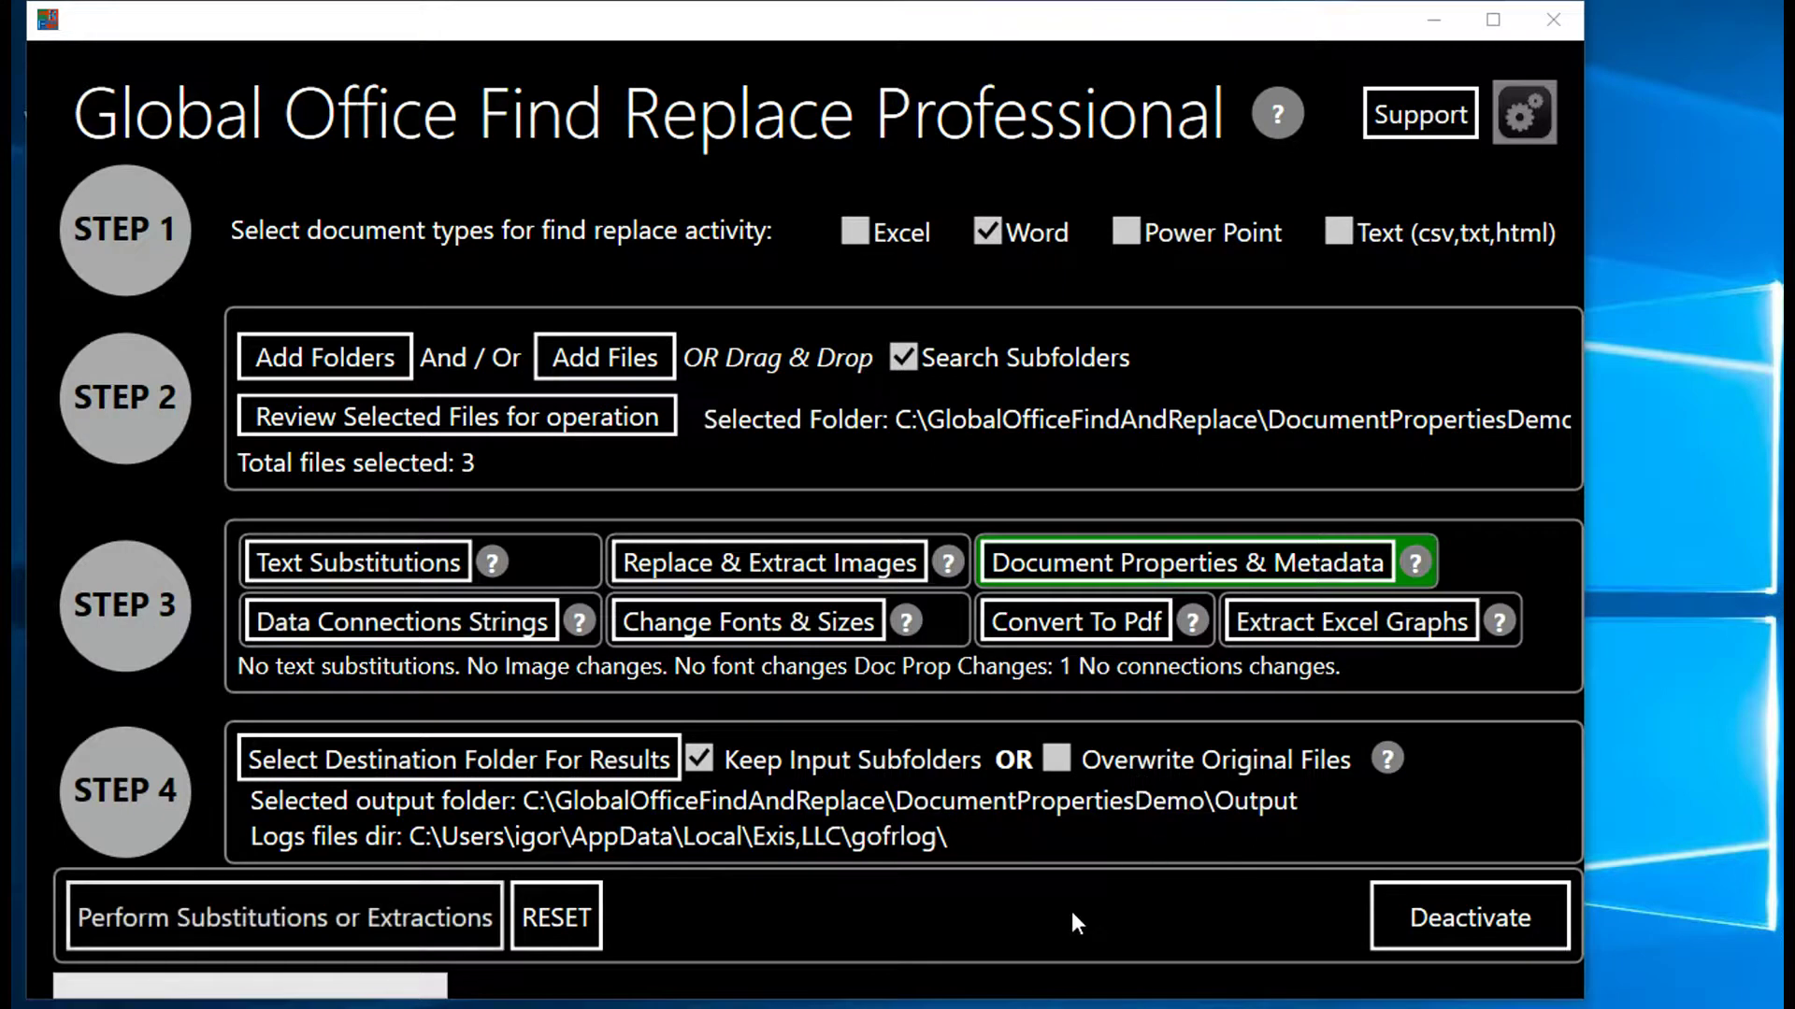
- Run the Author substitution on all three DocumentProperties_Test_Doc files
left_click(344, 911)
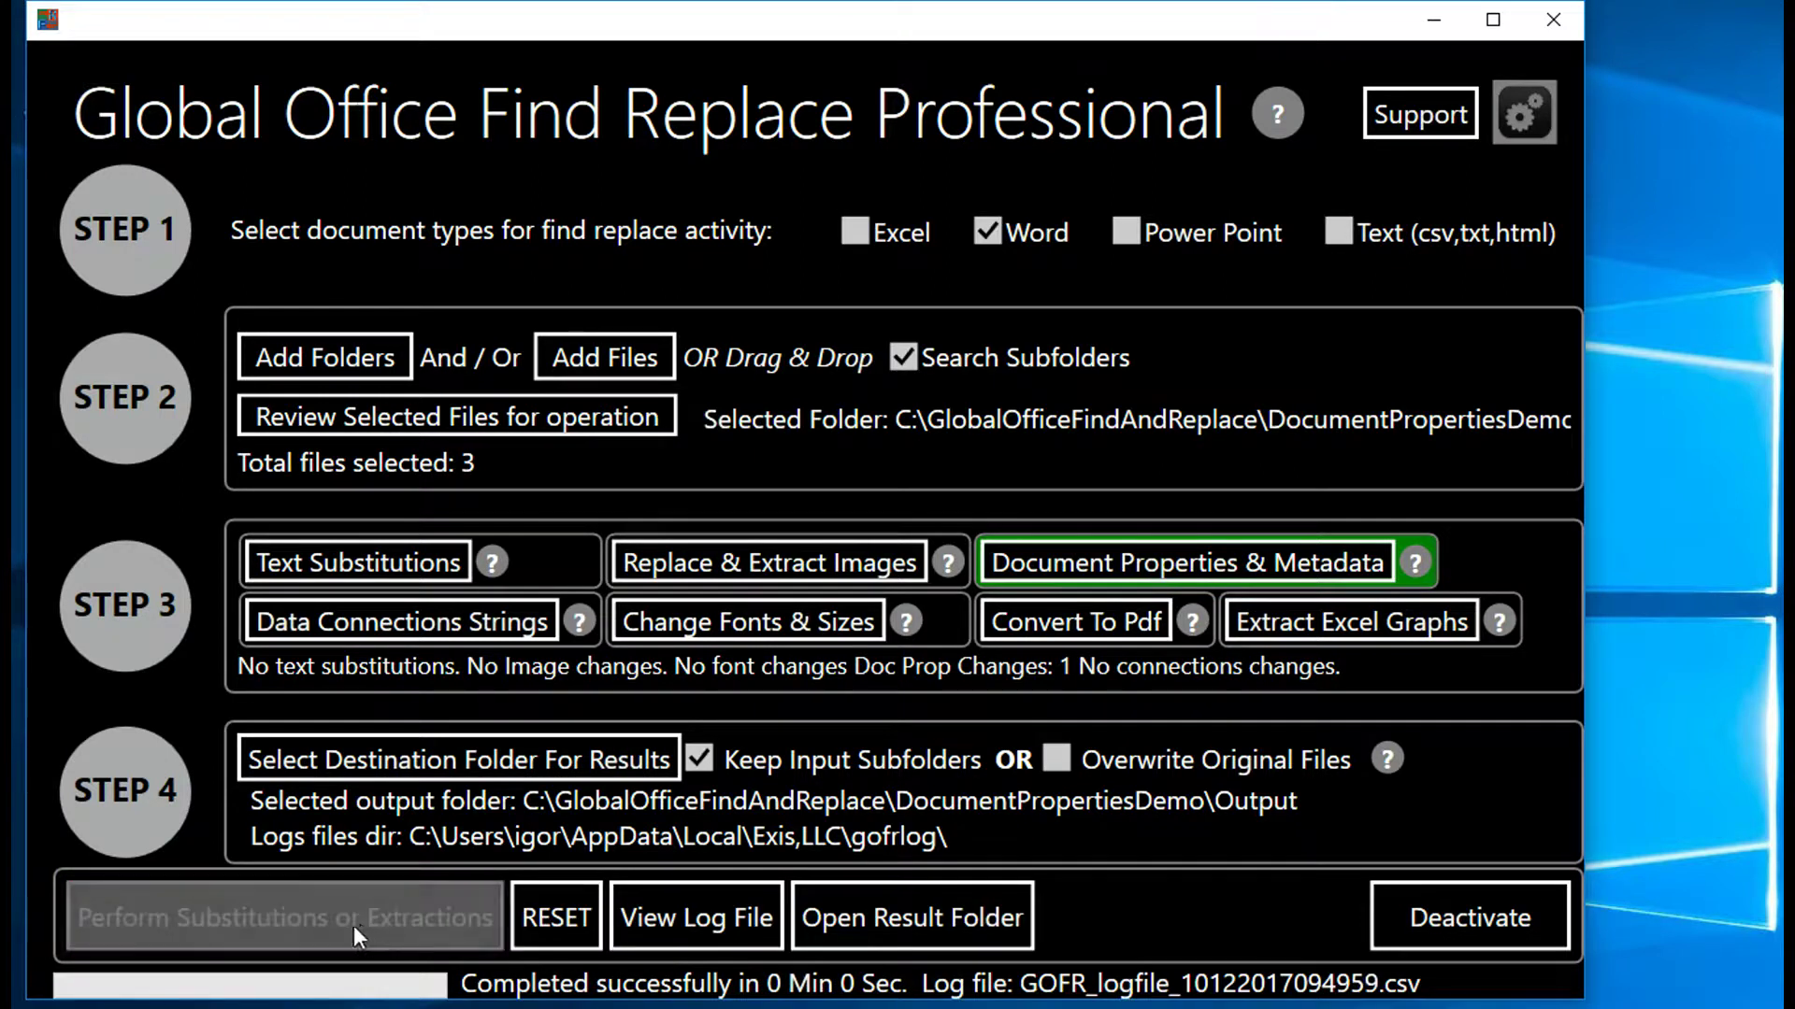
- Open the Output result folder and open DocumentProperties_Test_Doc_1.docx in Word
left_click(896, 928)
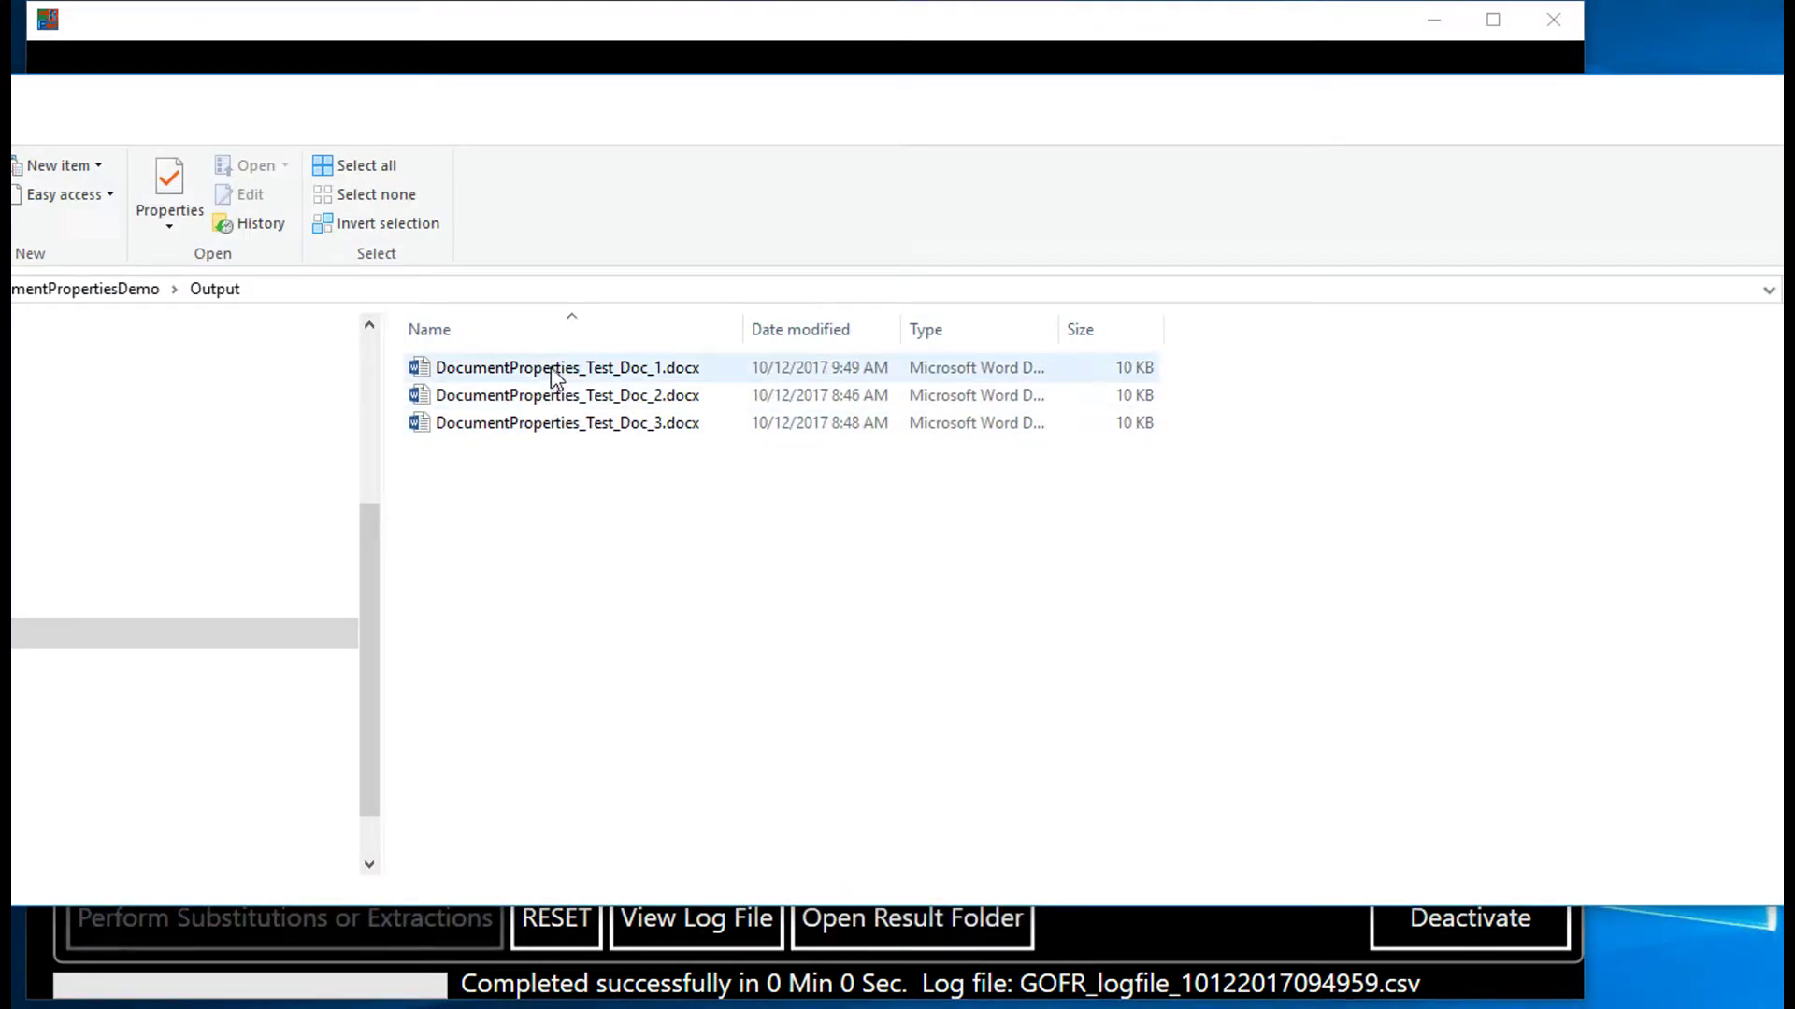
double_click(552, 374)
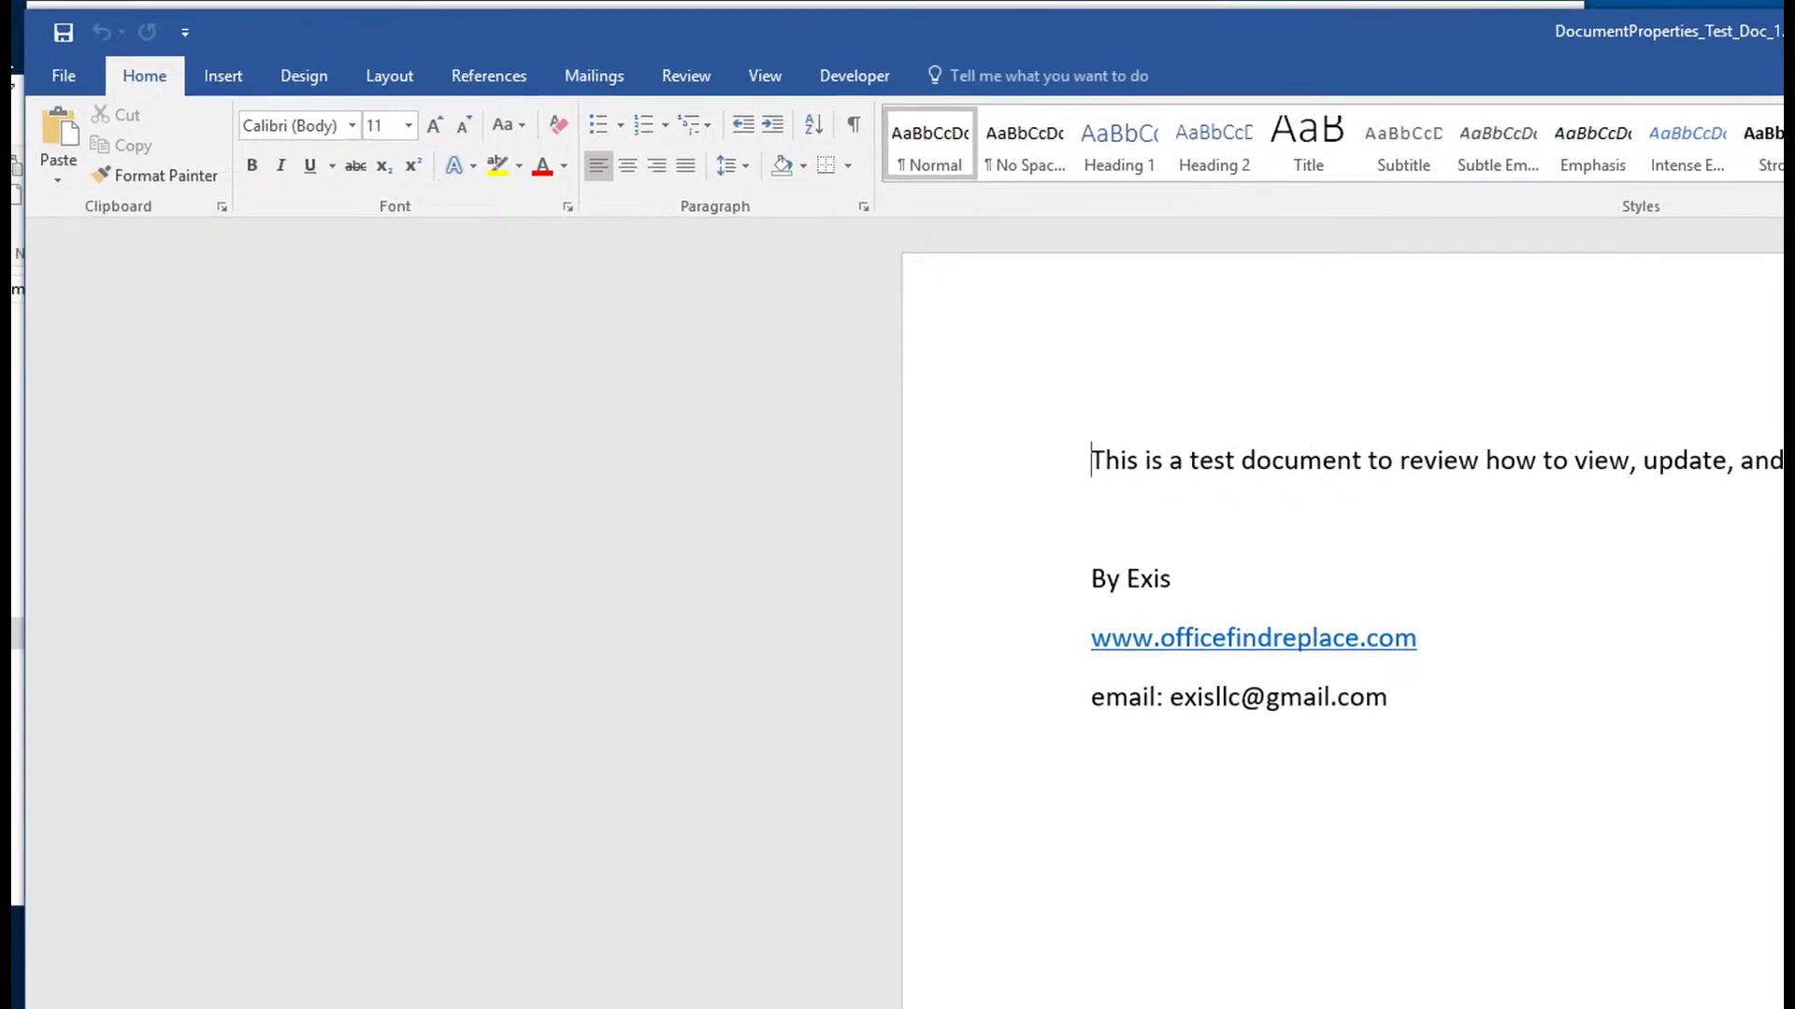
- Show the Output copy's Info page and check the Author under Related People
left_click(61, 73)
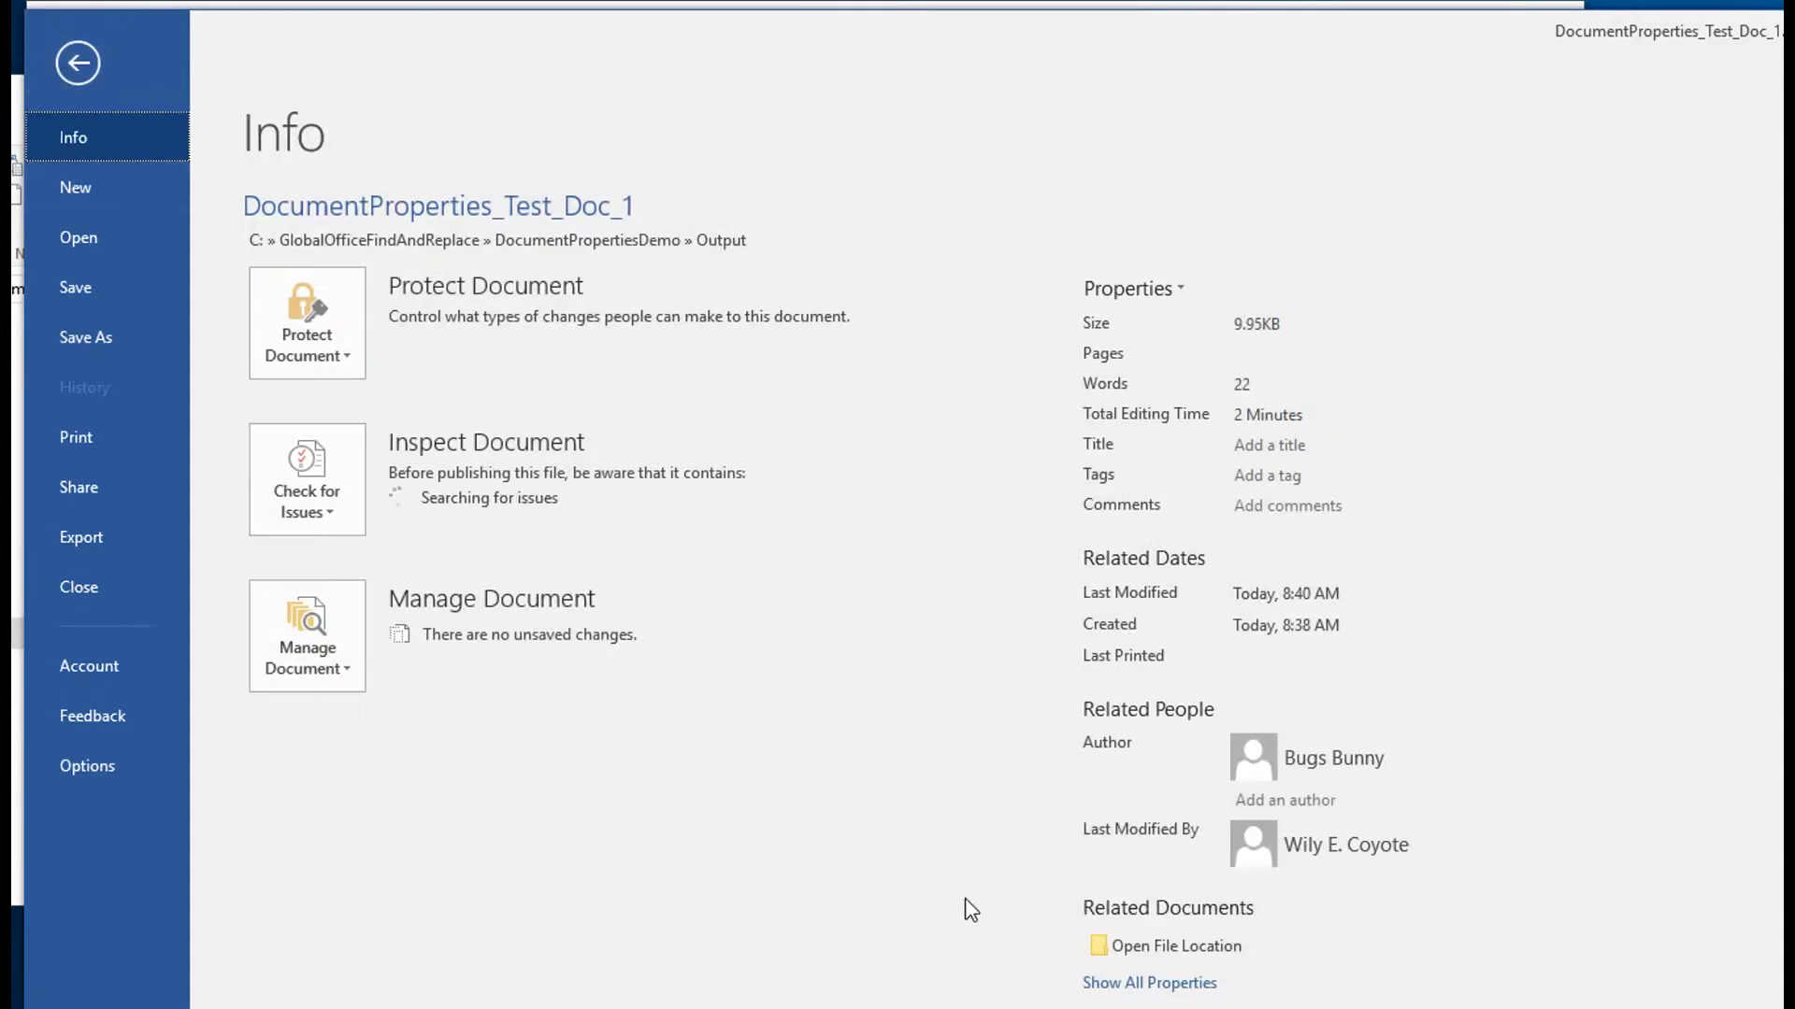
mouse_move(1349, 774)
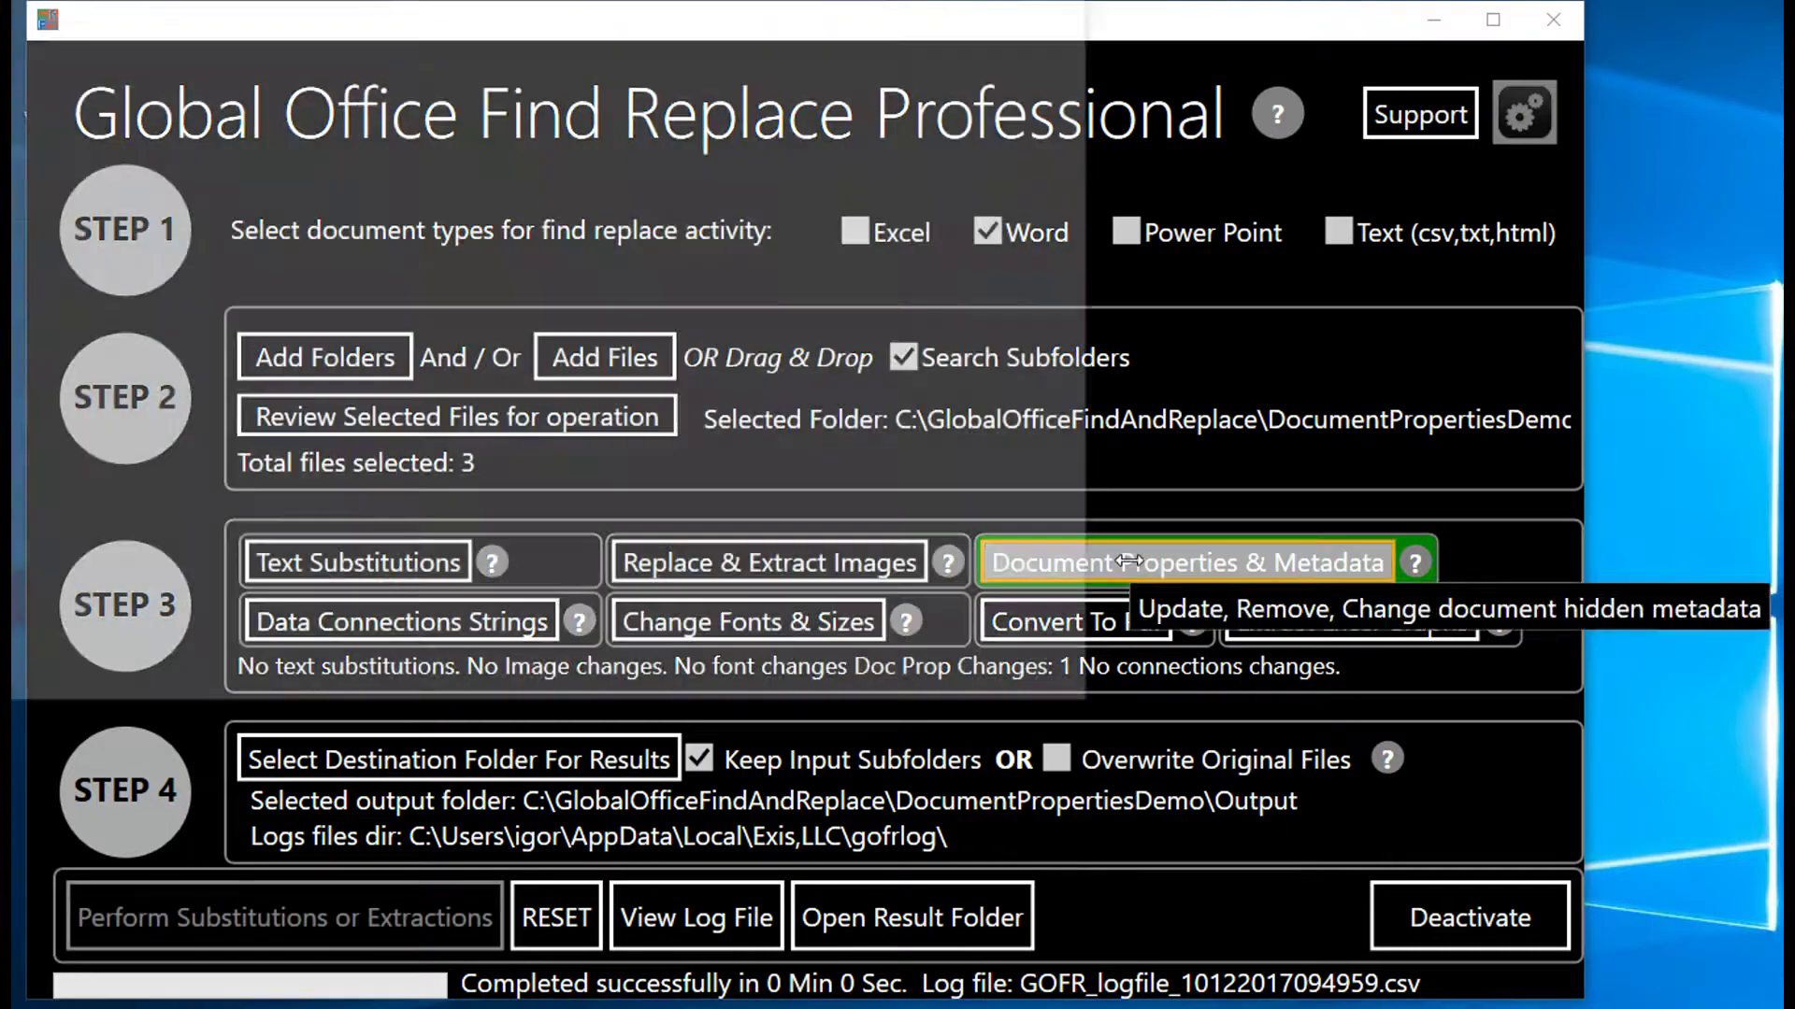
- Switch the Author / Creator rule's search option to Regular Expressions
left_click(1127, 561)
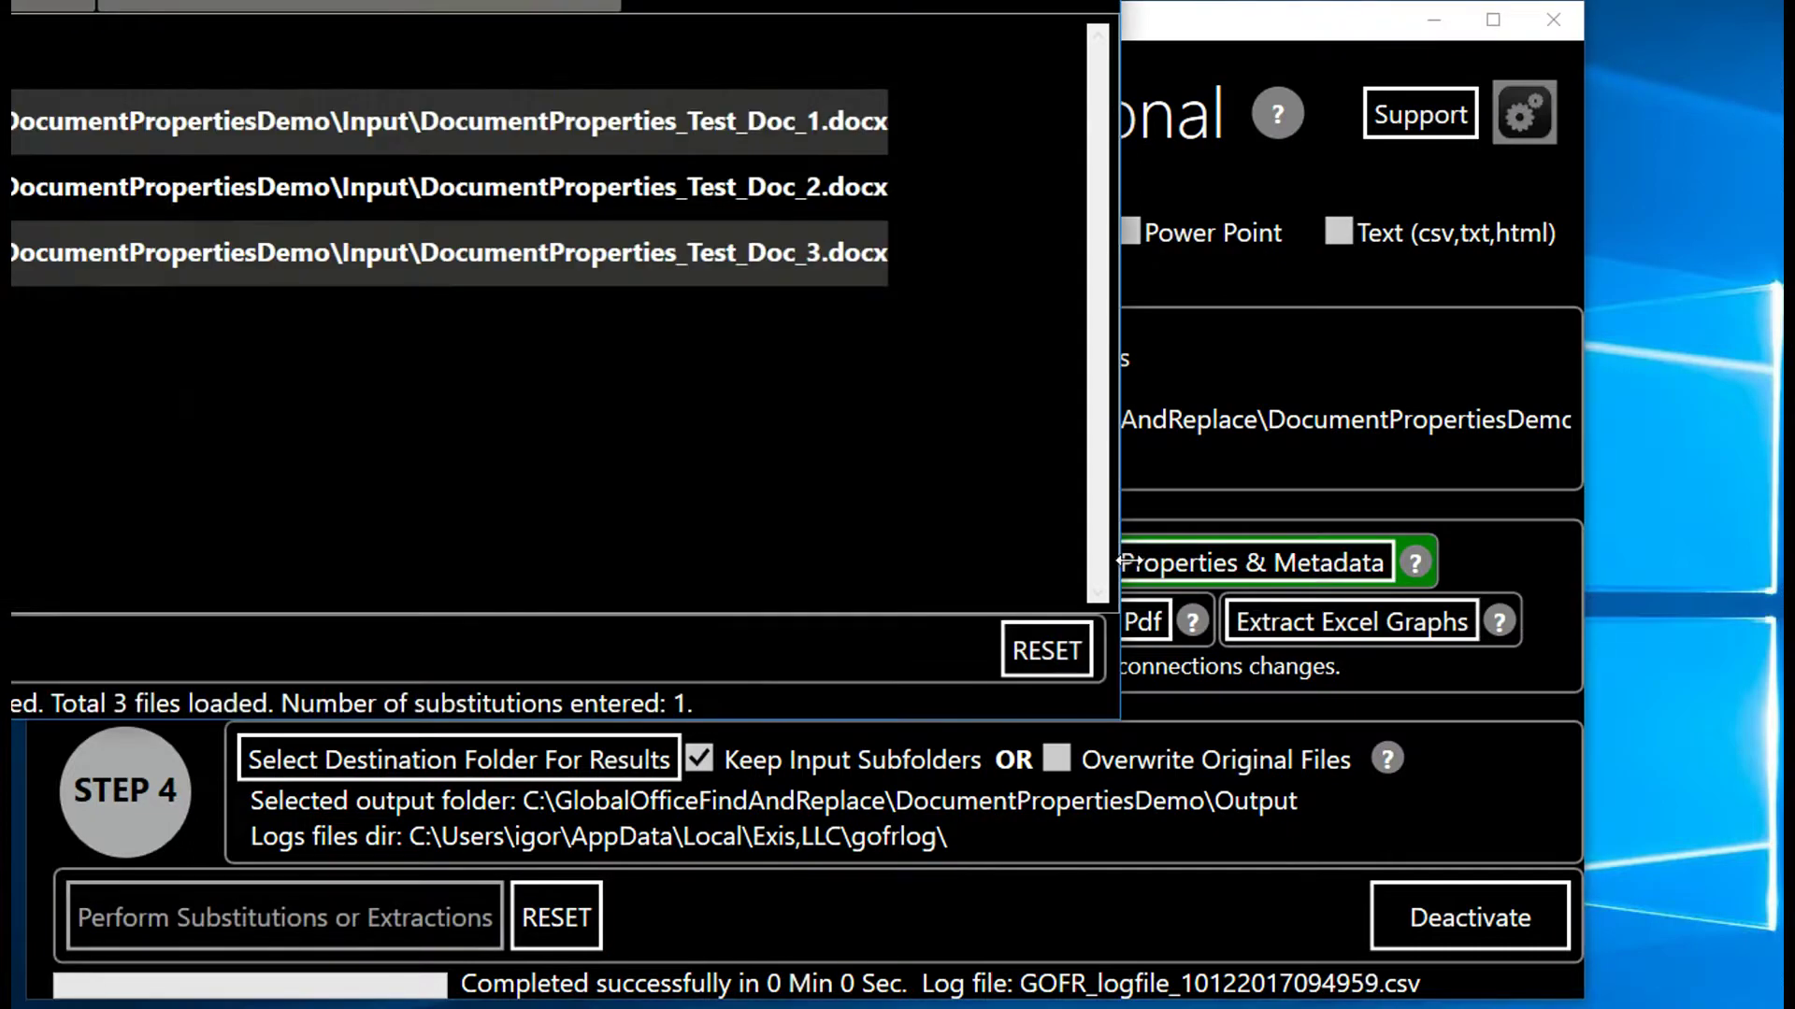
left_click_drag(597, 103, 618, 129)
left_click_drag(392, 11, 1026, 37)
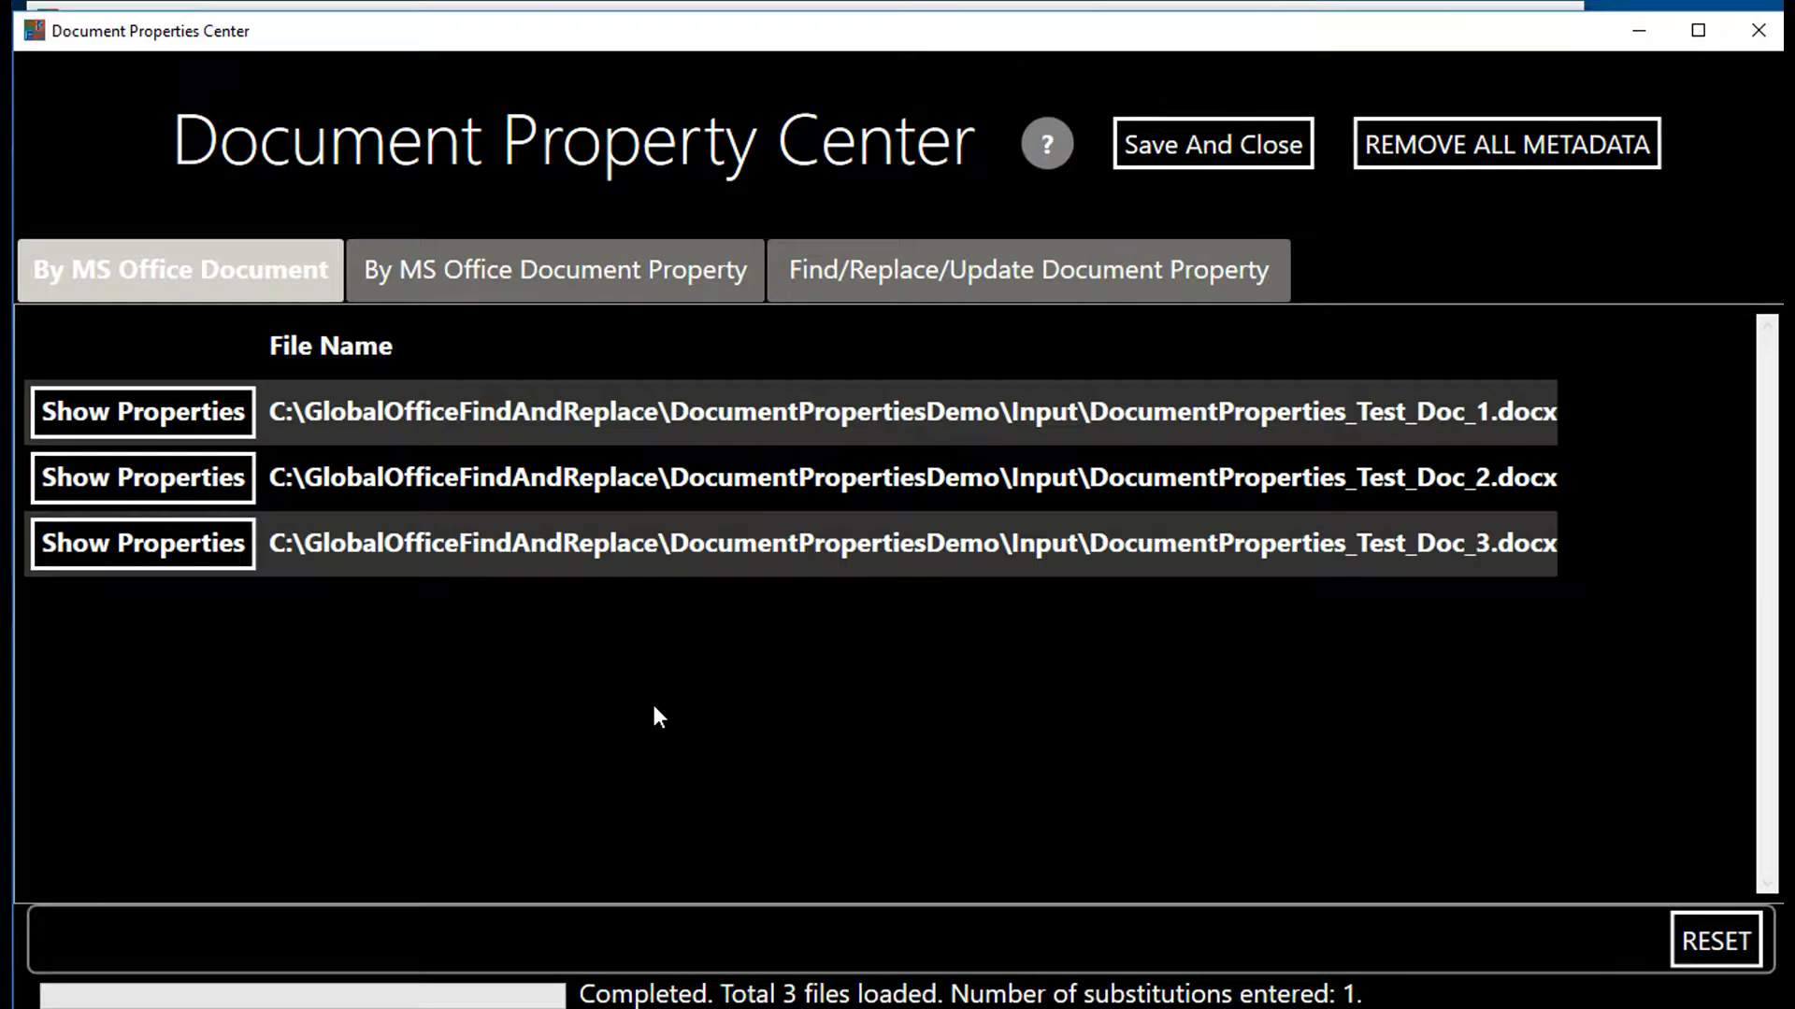
left_click(925, 273)
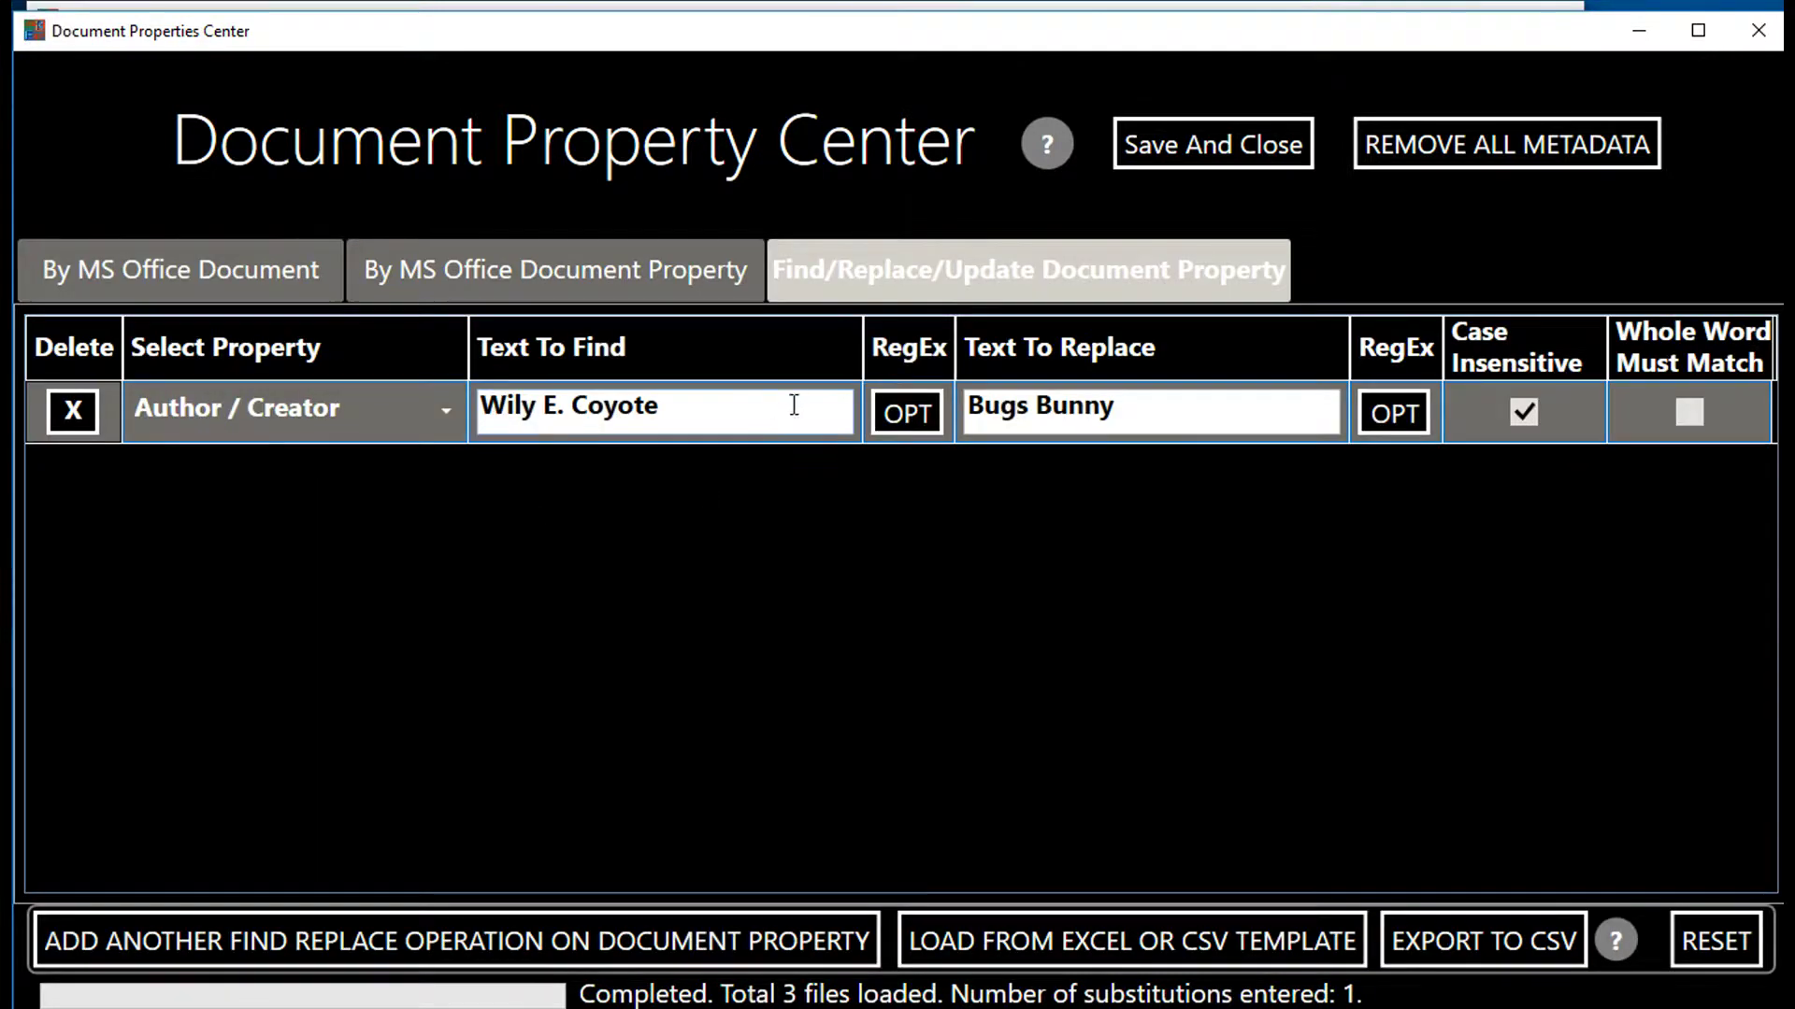
left_click(905, 413)
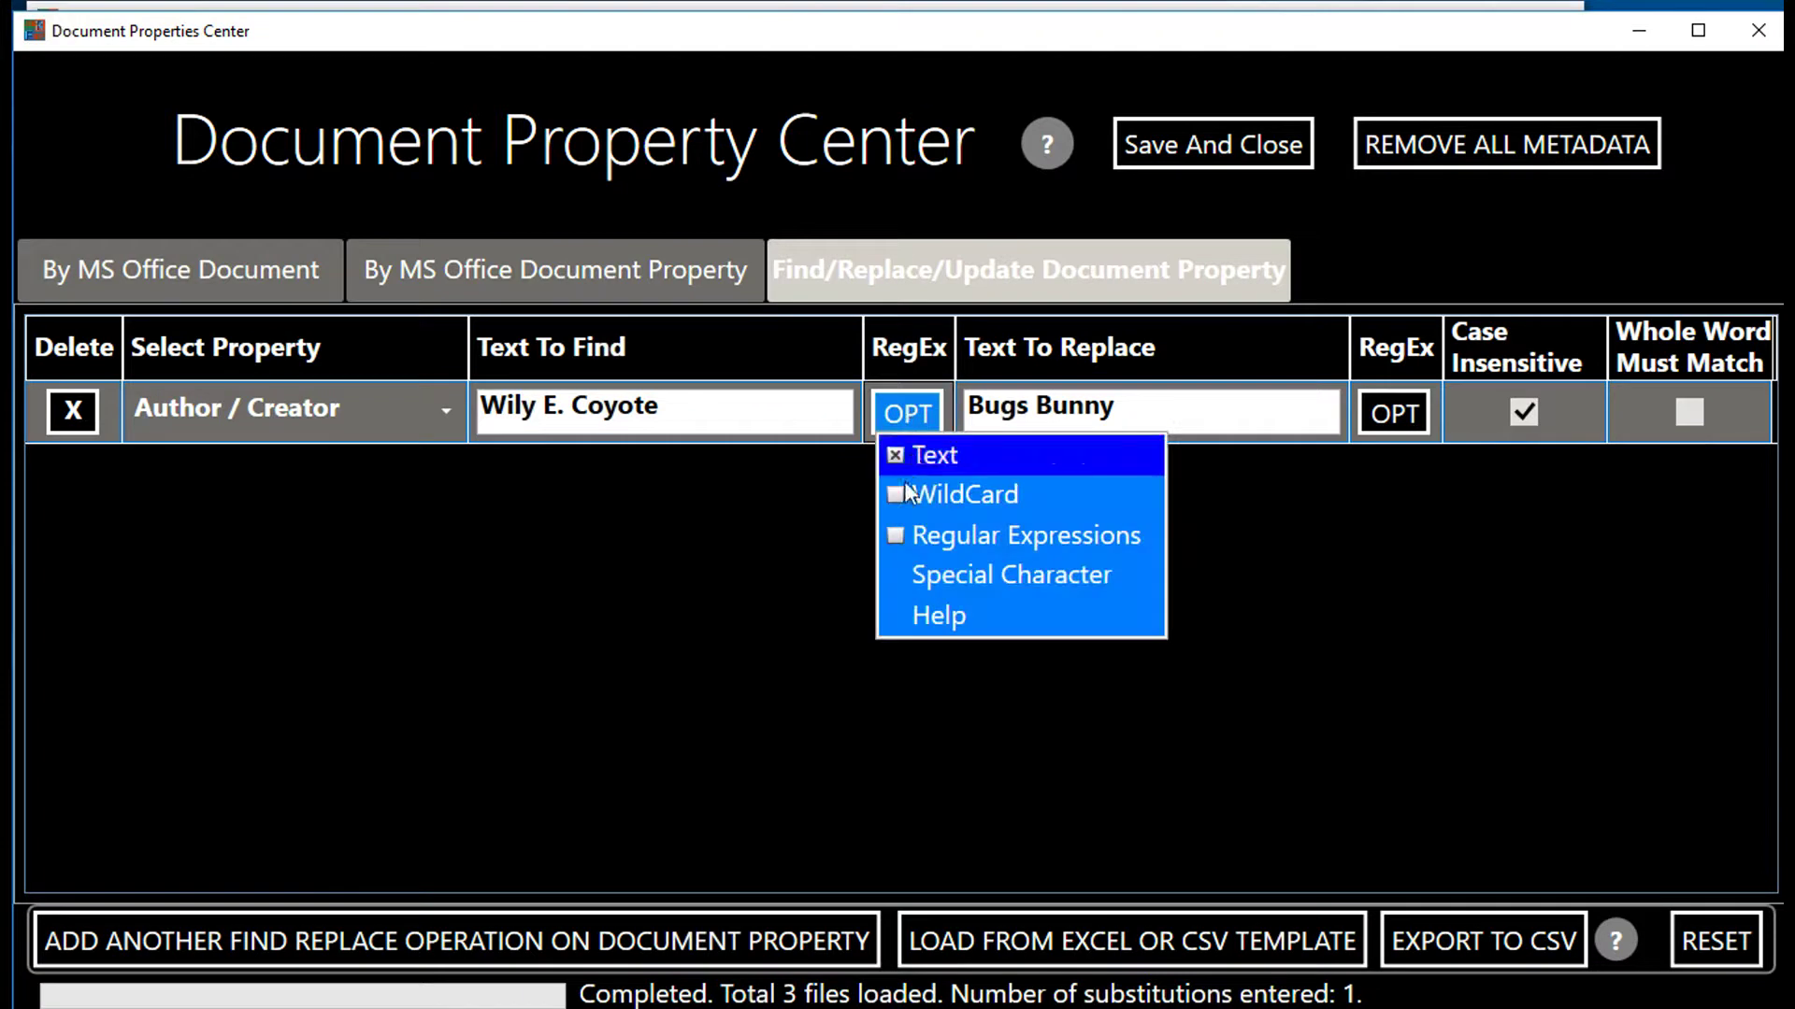
left_click(906, 536)
- Set the Author search text to .* and enter a new replacement author name
left_click_drag(673, 404, 451, 415)
type(".")
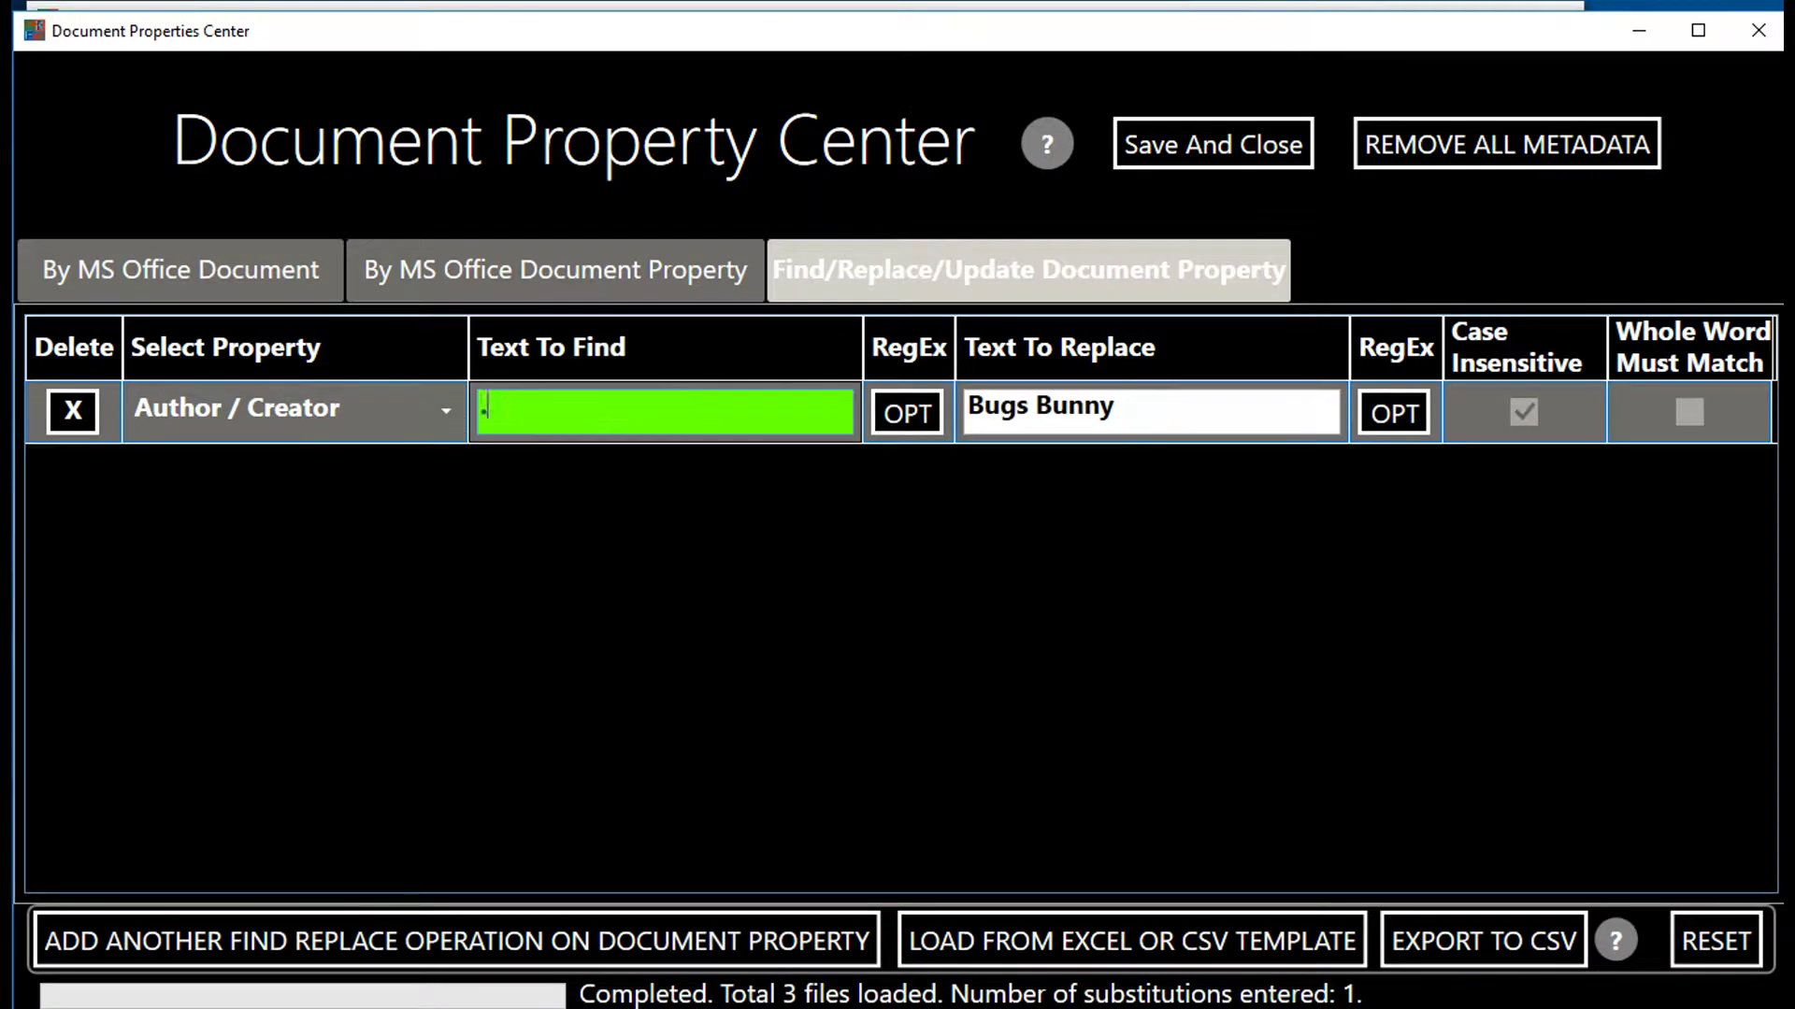
type("*")
left_click_drag(1159, 402, 942, 417)
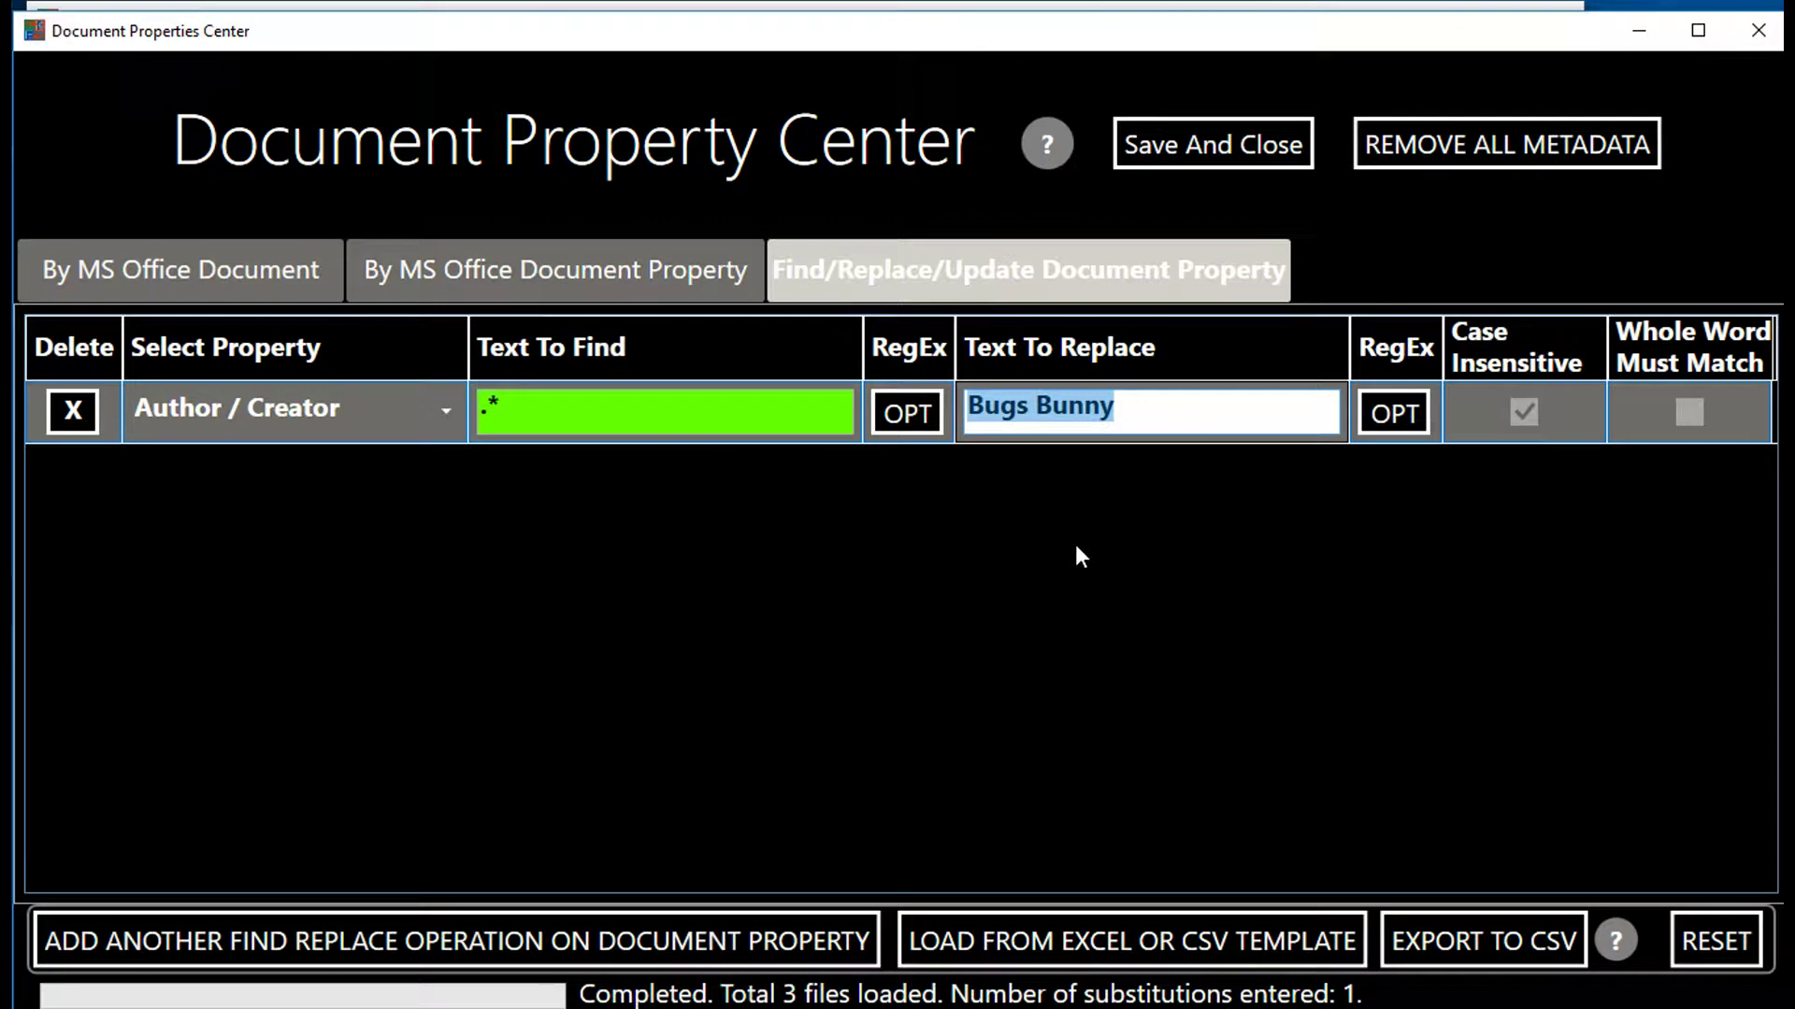
type("Capt")
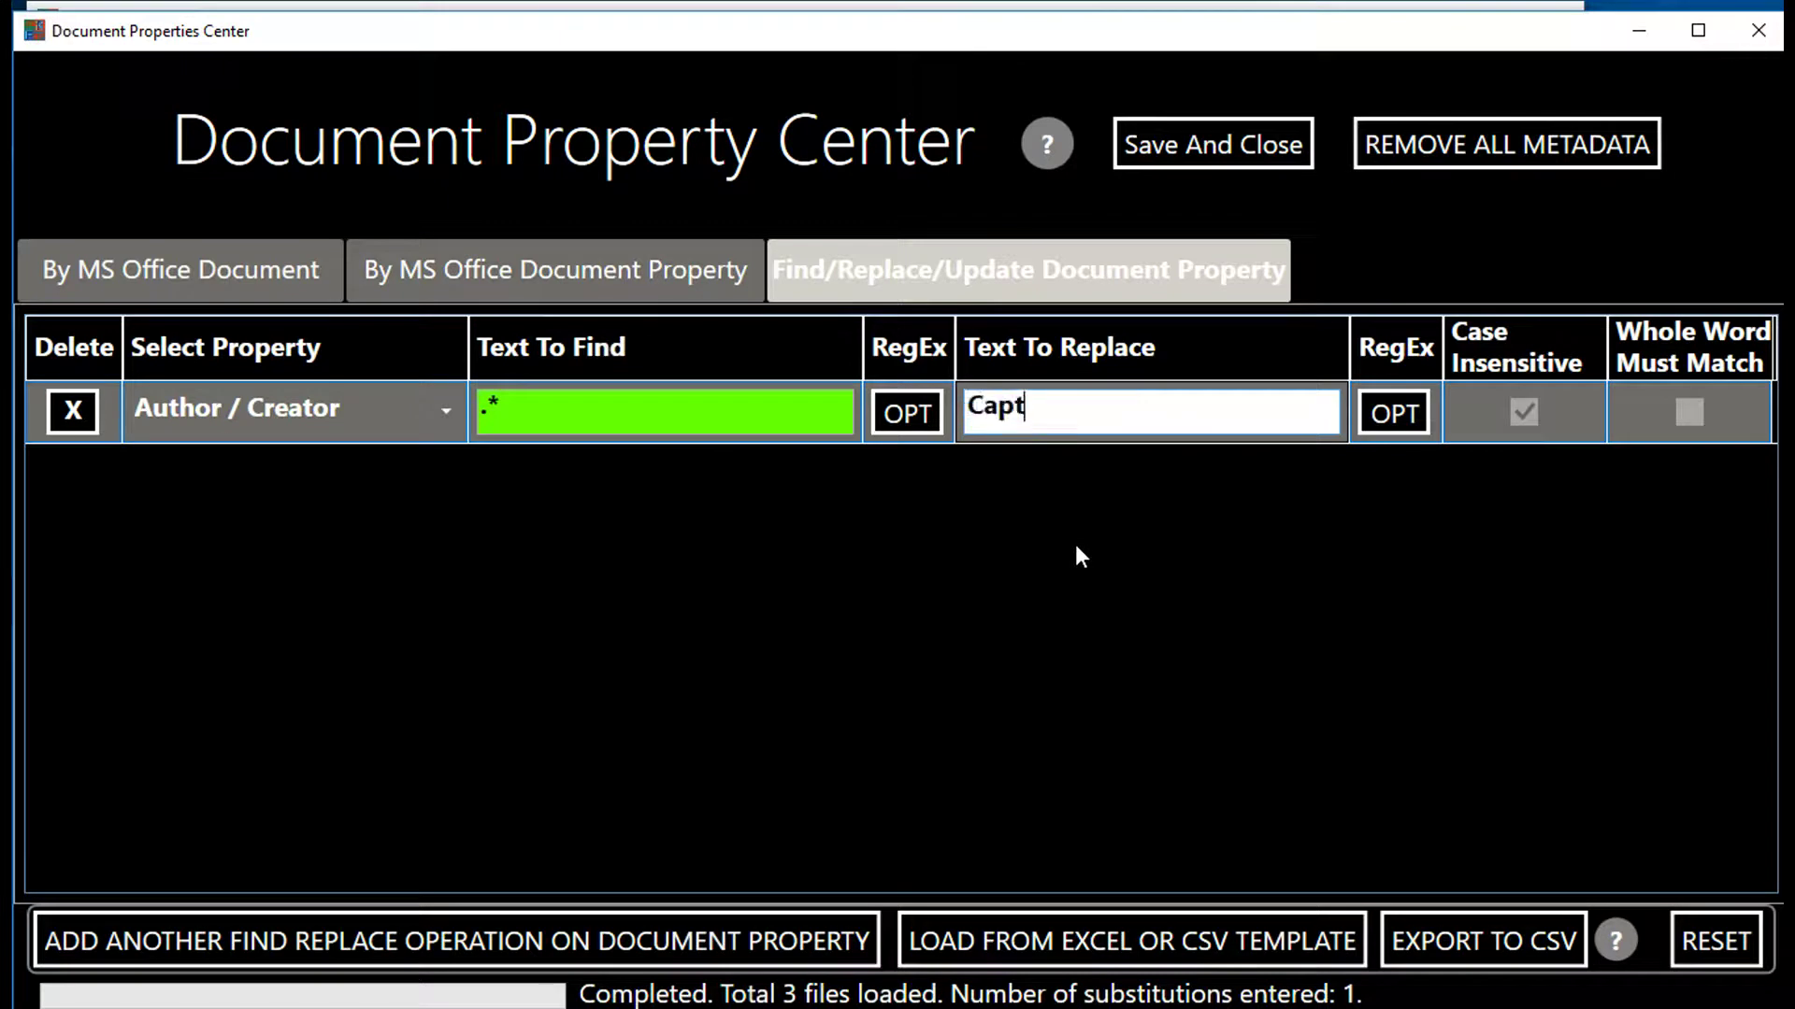
type("ain Rogers")
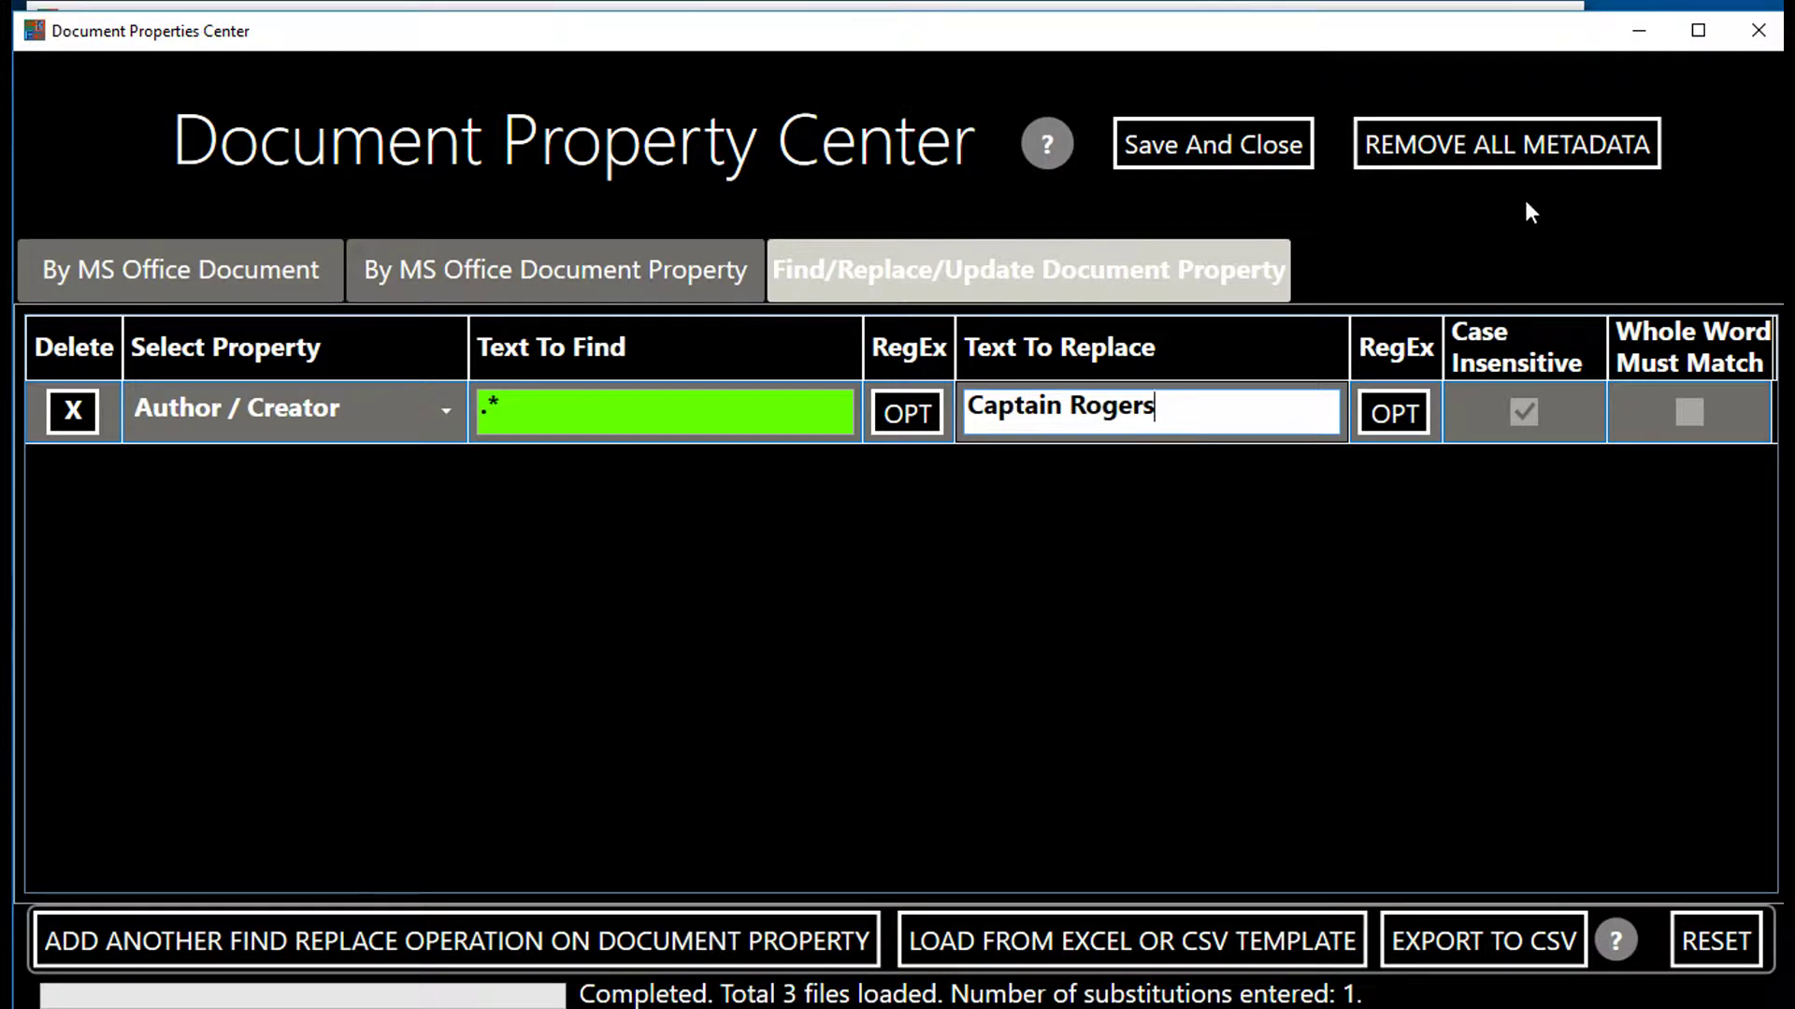
- Save the regex rule, rerun substitutions on all three files, and open the Output folder
left_click(1225, 154)
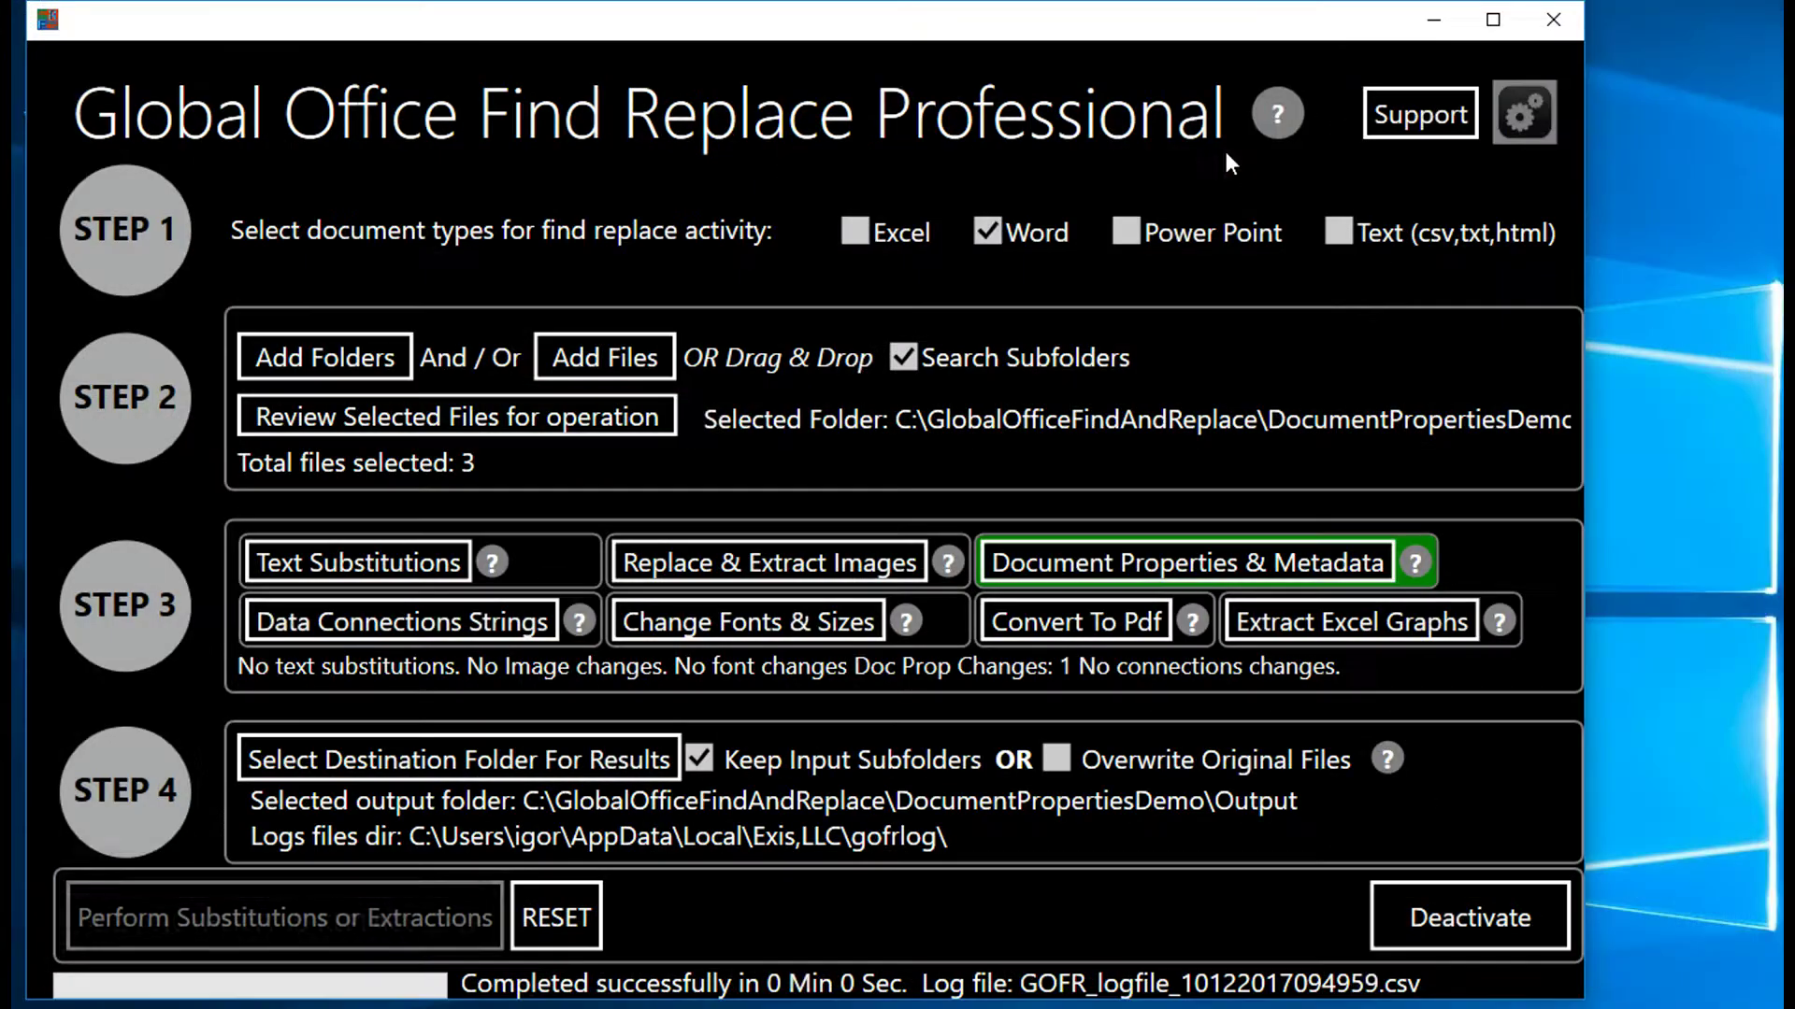
left_click(406, 917)
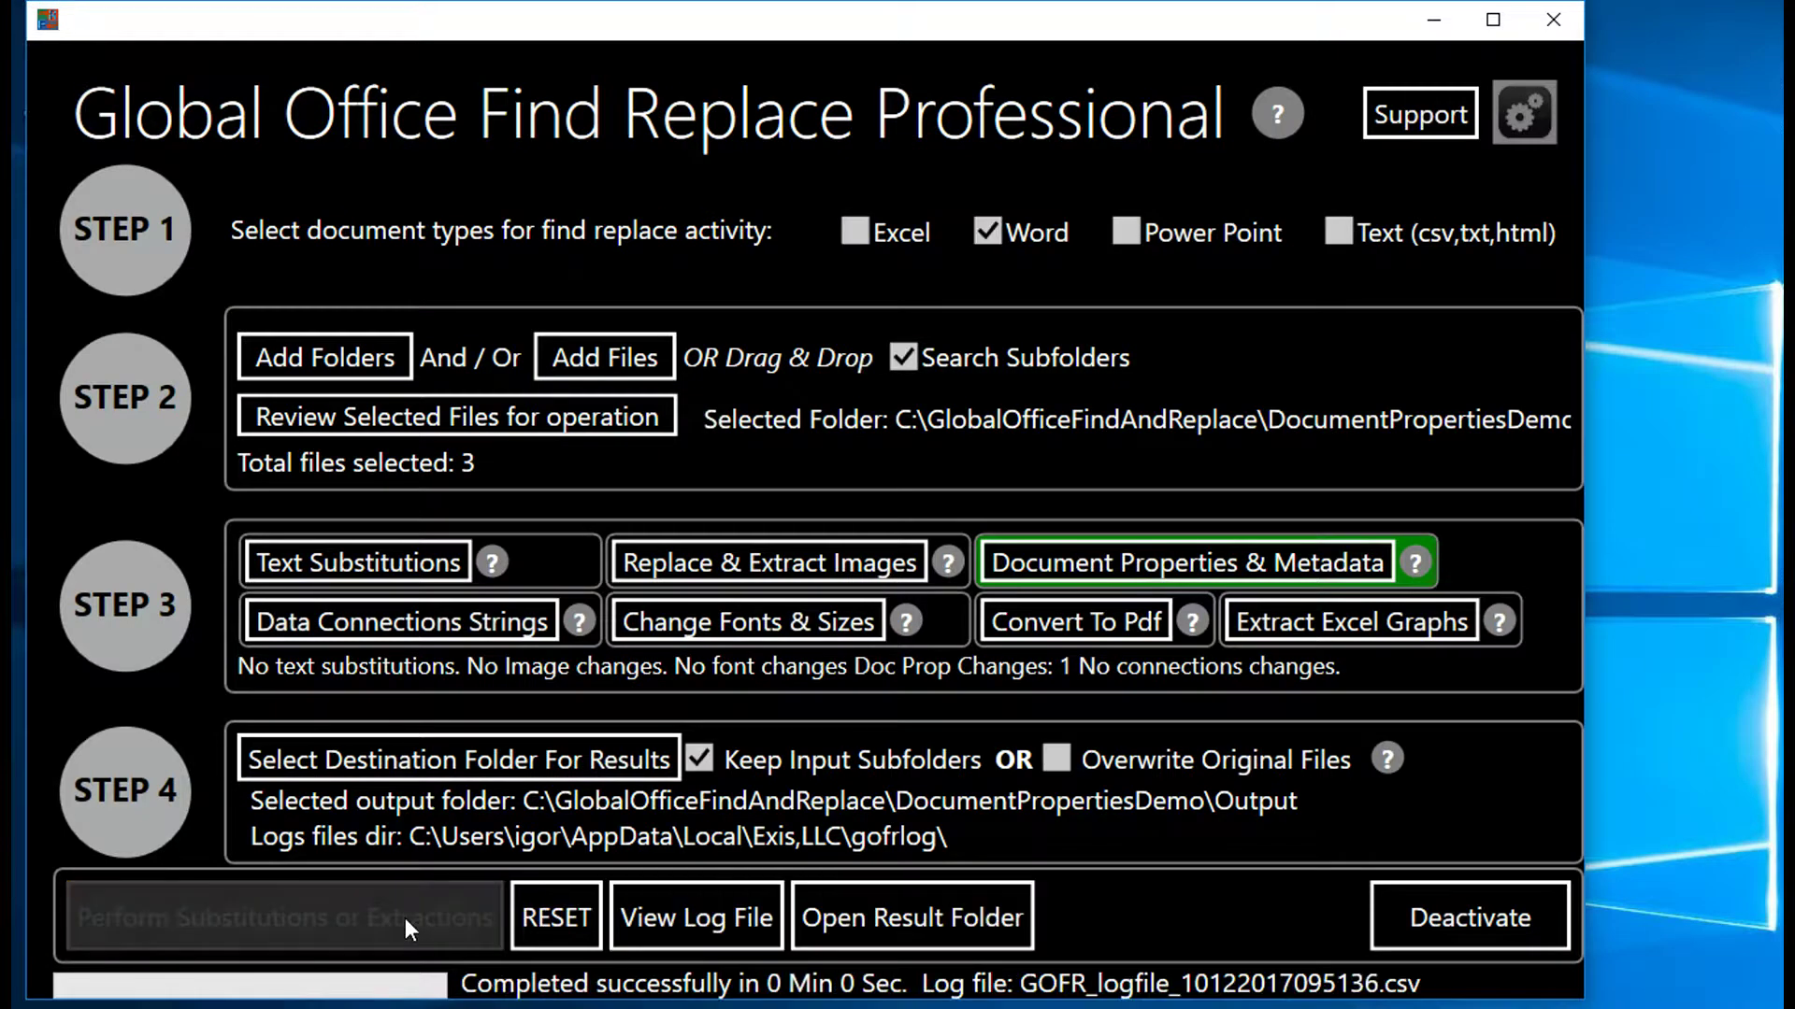
left_click(906, 925)
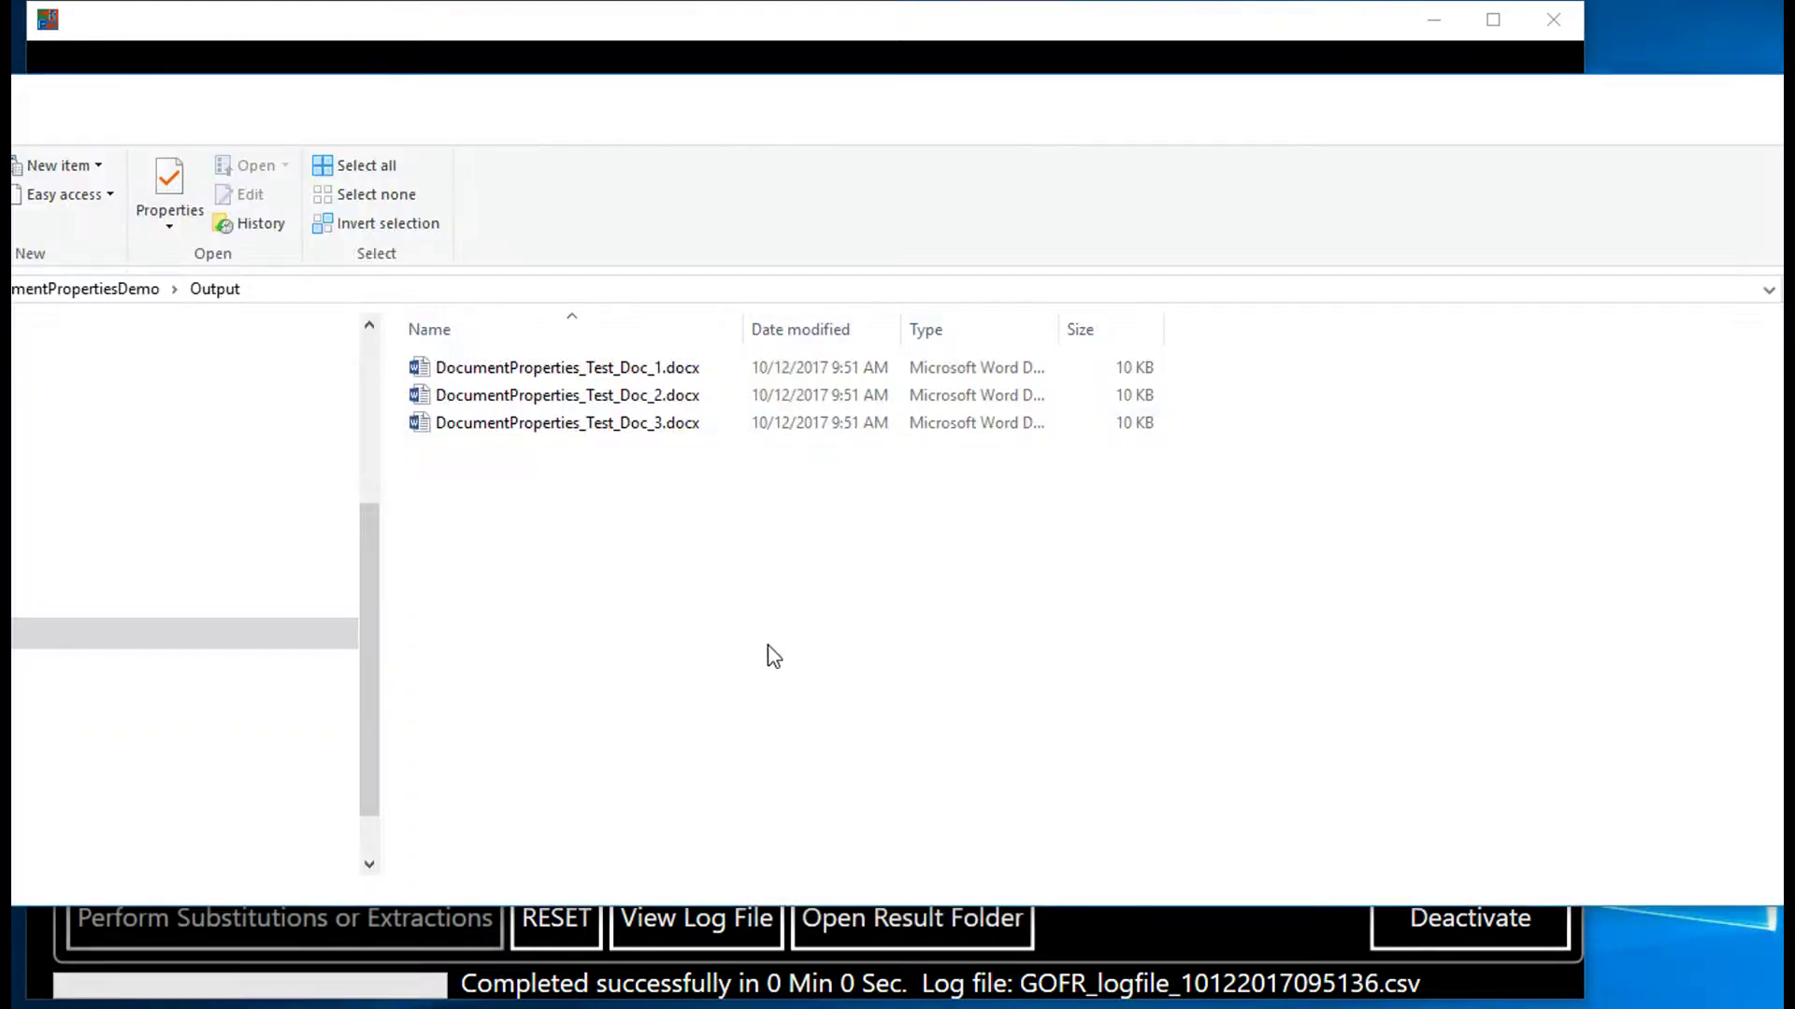
- Open DocumentProperties_Test_Doc_1.docx in Word, confirm its Author reads Captain Rogers, and close it
double_click(580, 376)
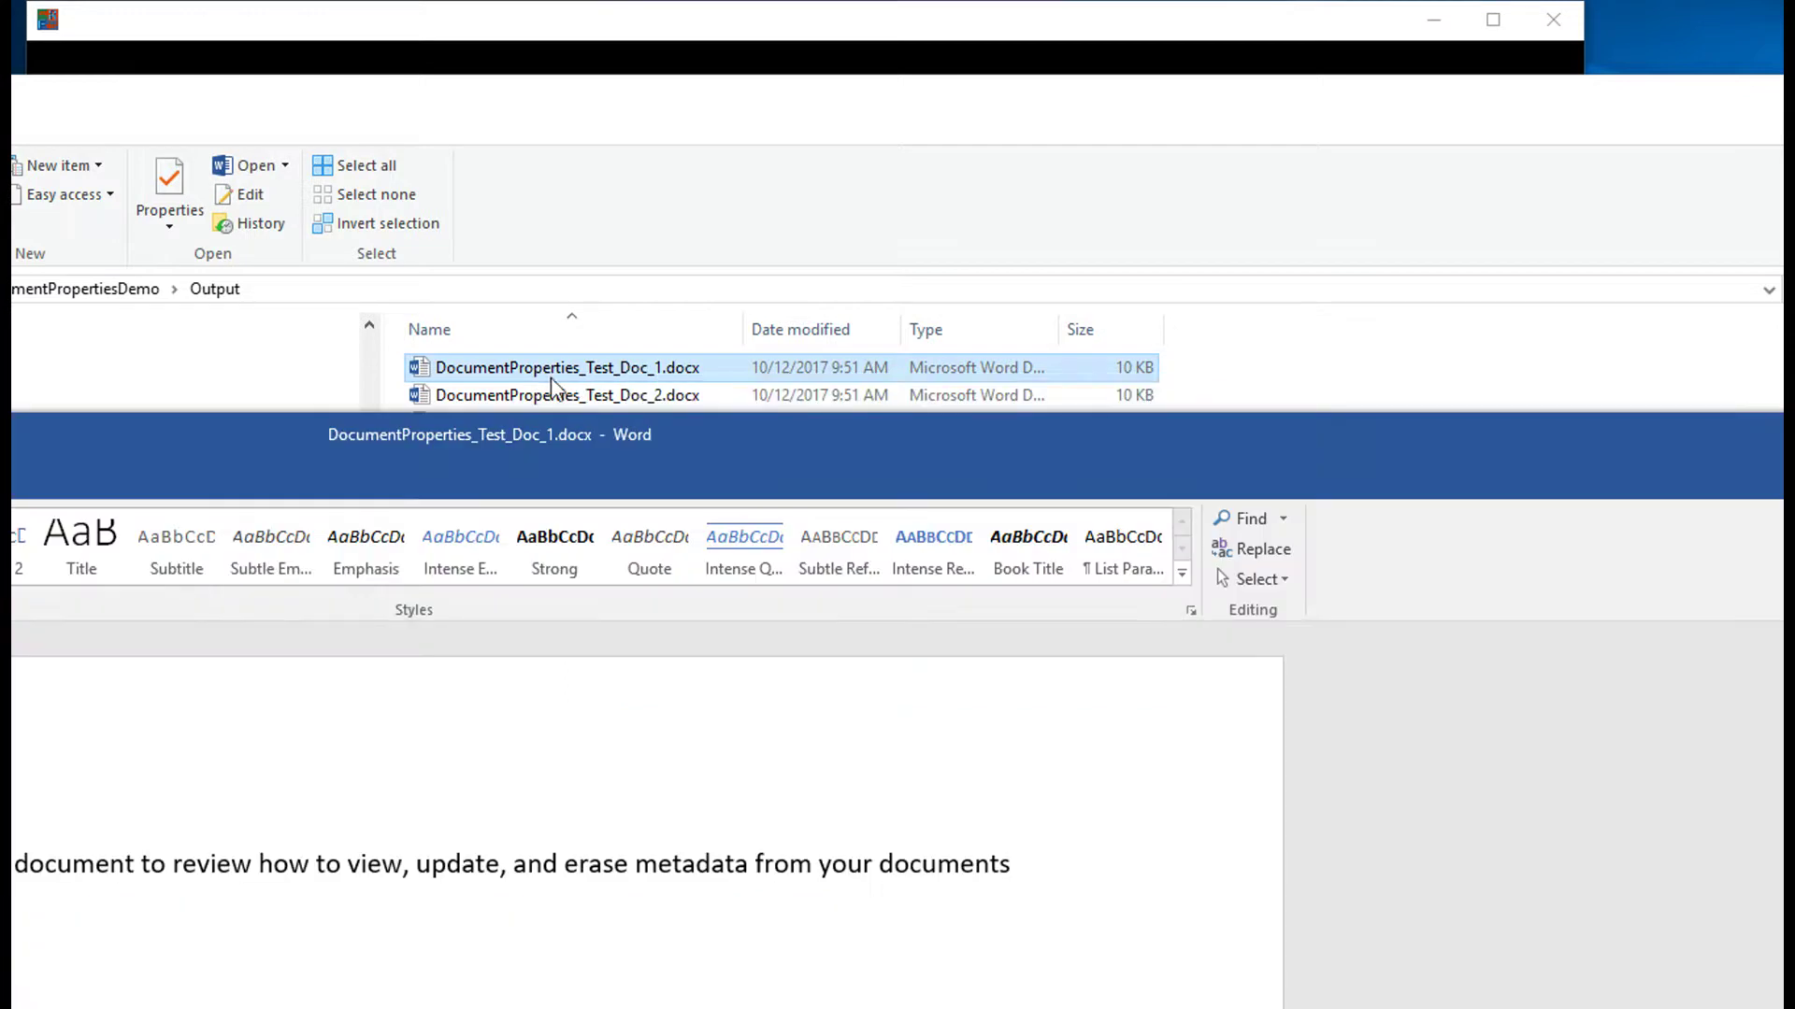
left_click_drag(348, 430, 1580, 52)
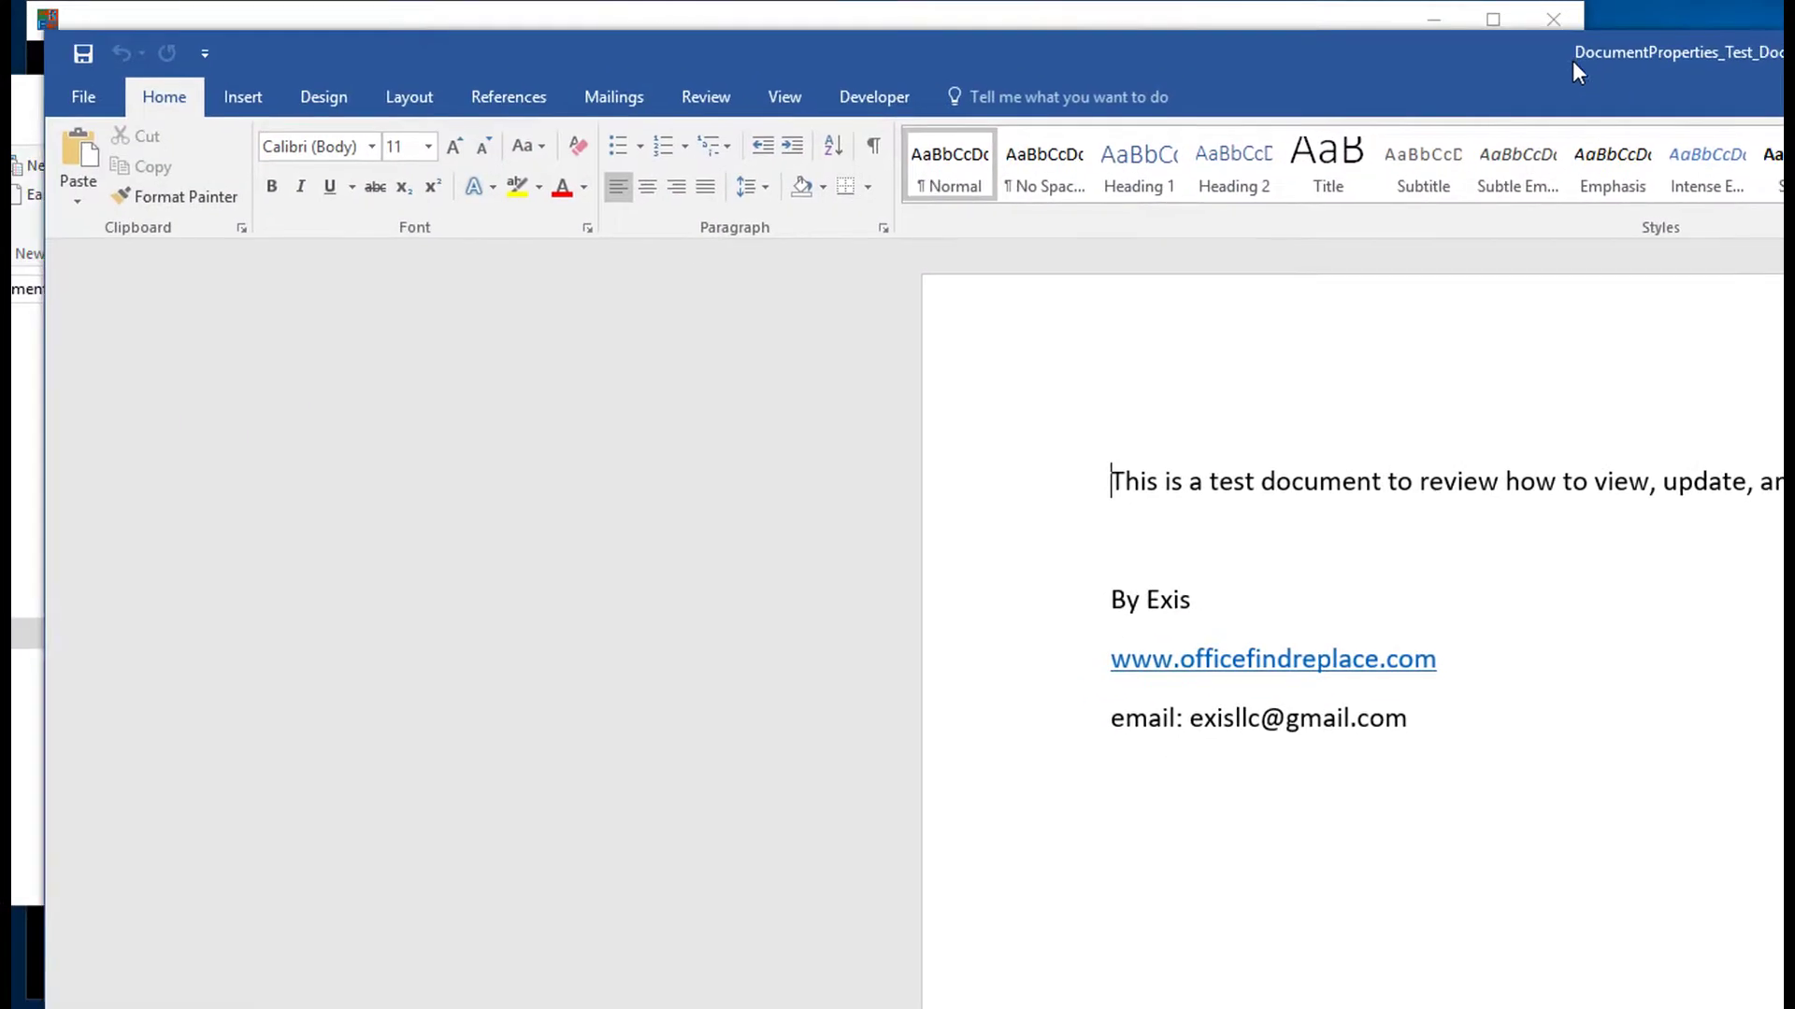
left_click(85, 98)
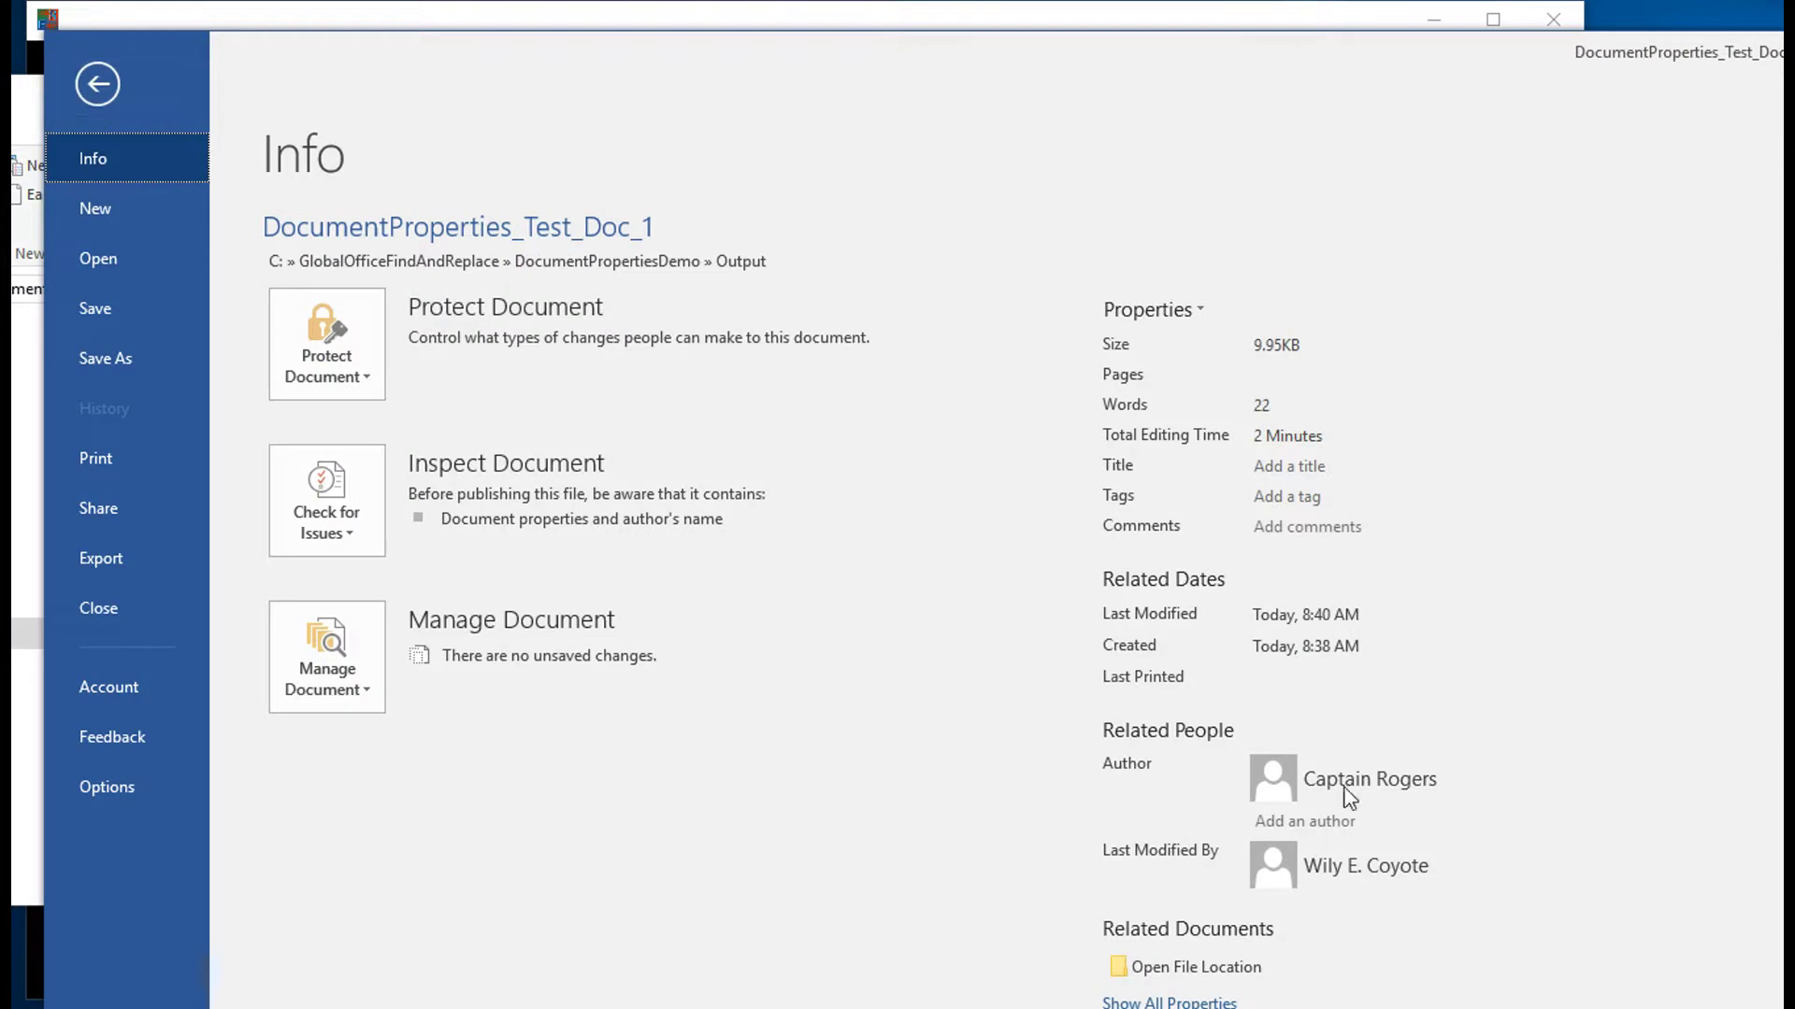
left_click_drag(1607, 82, 56, 290)
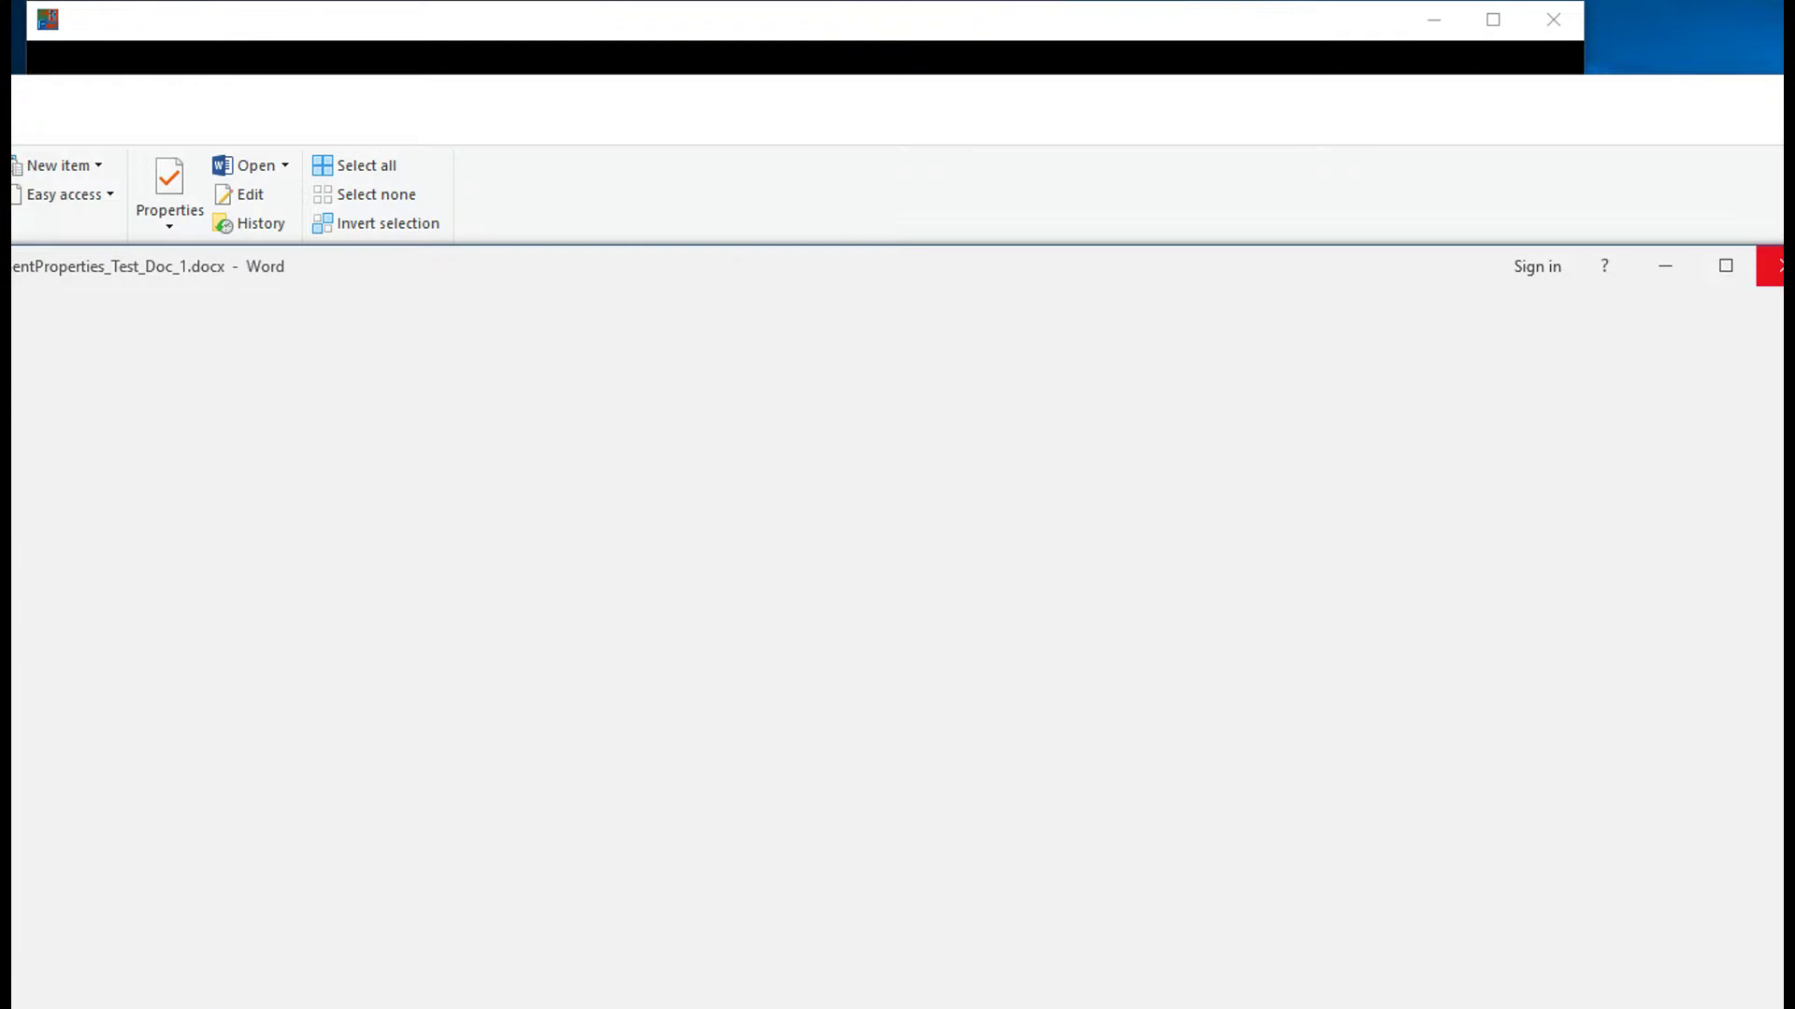
left_click(1772, 268)
- Open DocumentProperties_Test_Doc_2.docx and check the Author on its properties page
double_click(634, 402)
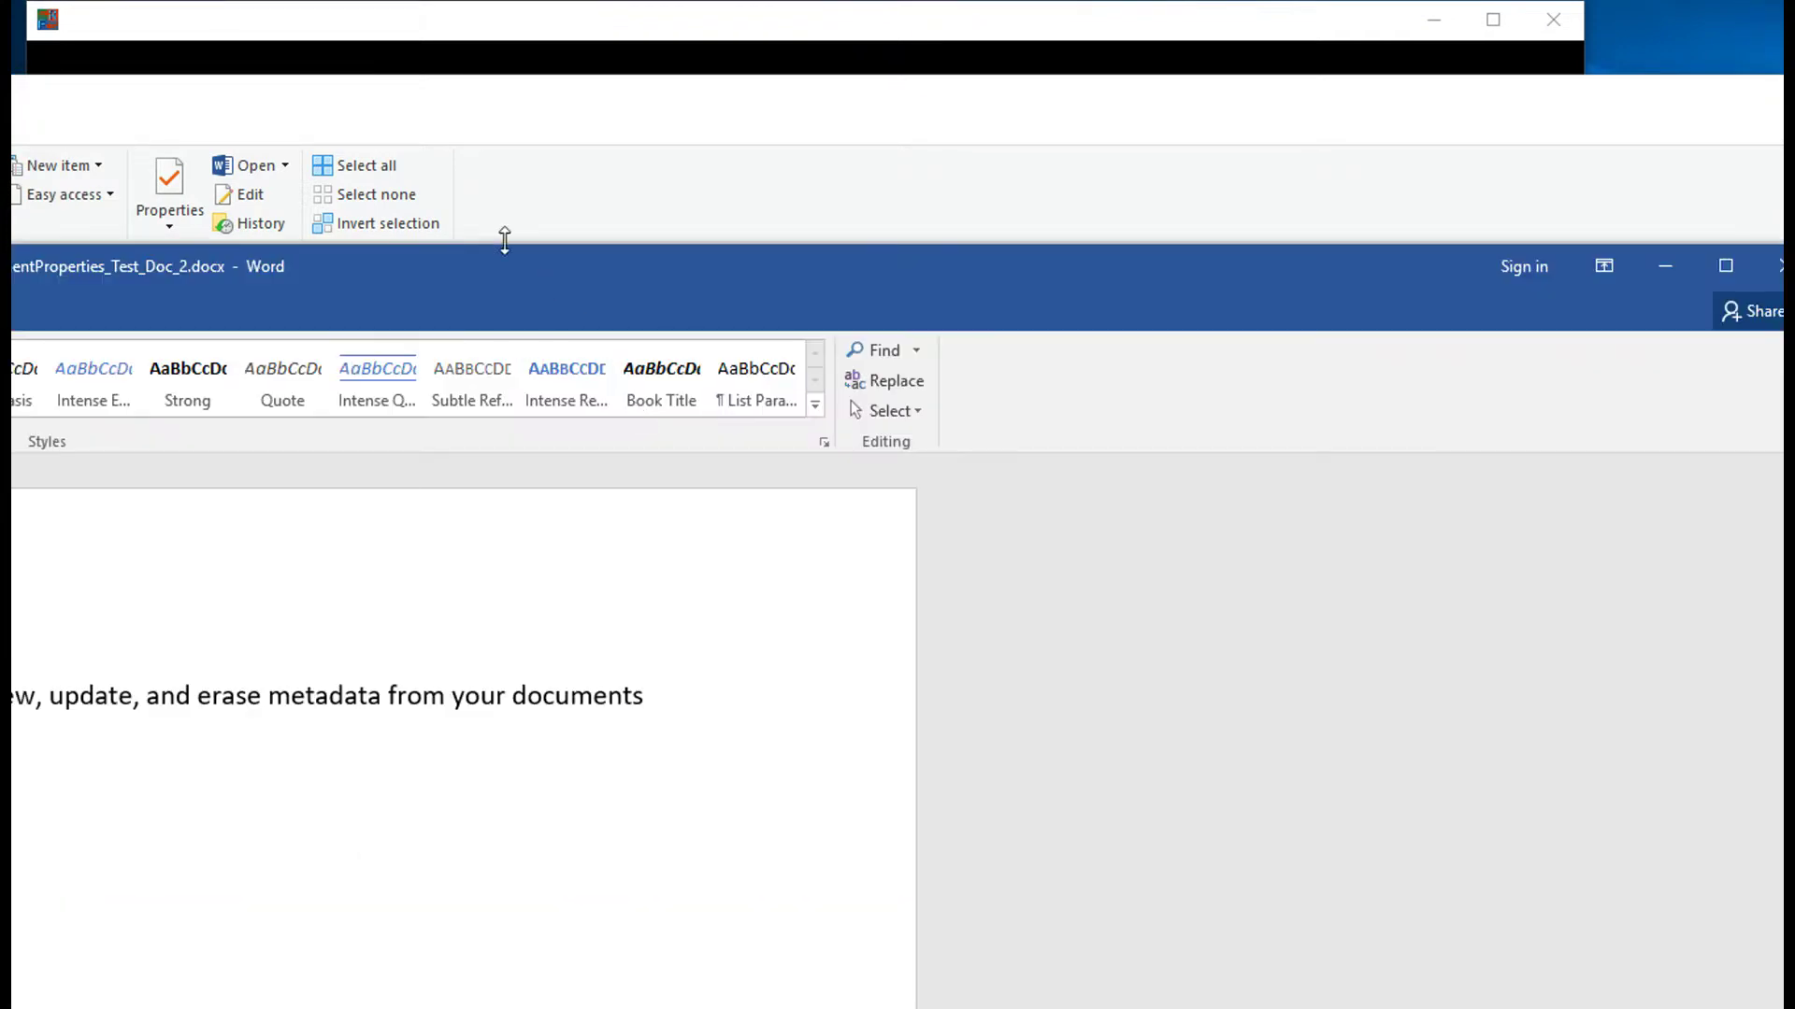
left_click_drag(421, 288, 1781, 103)
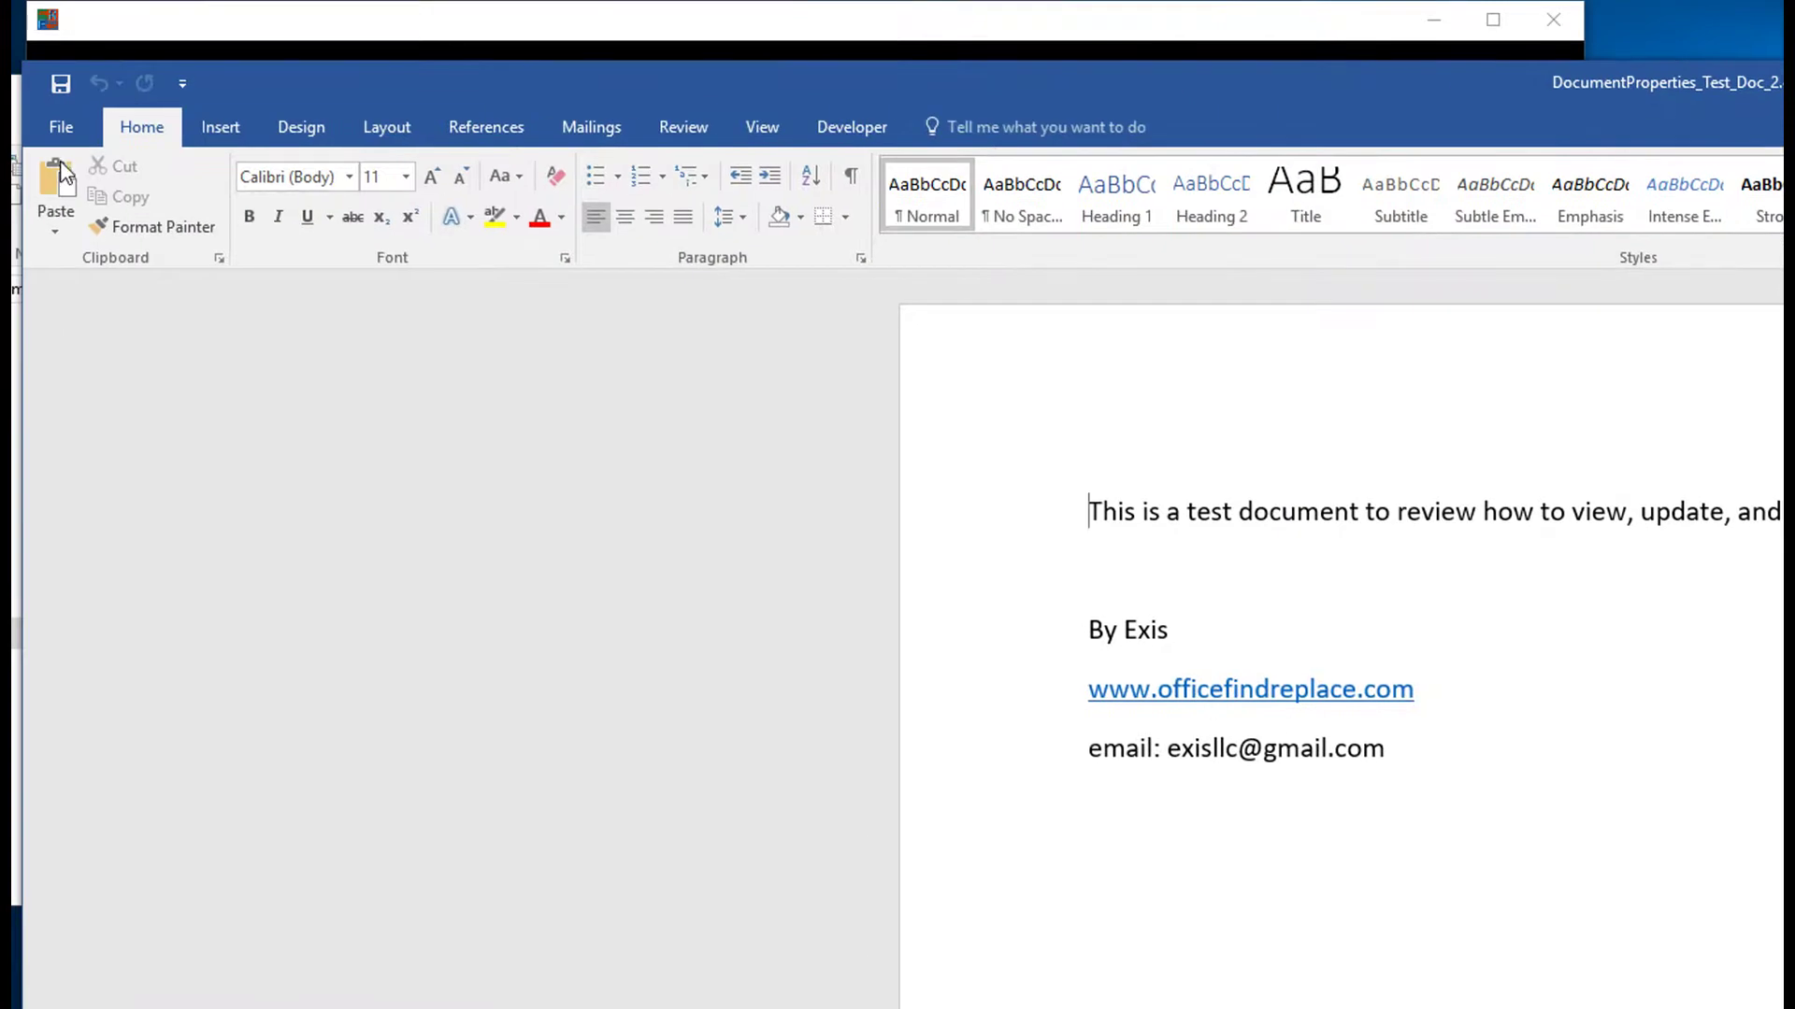
left_click(58, 131)
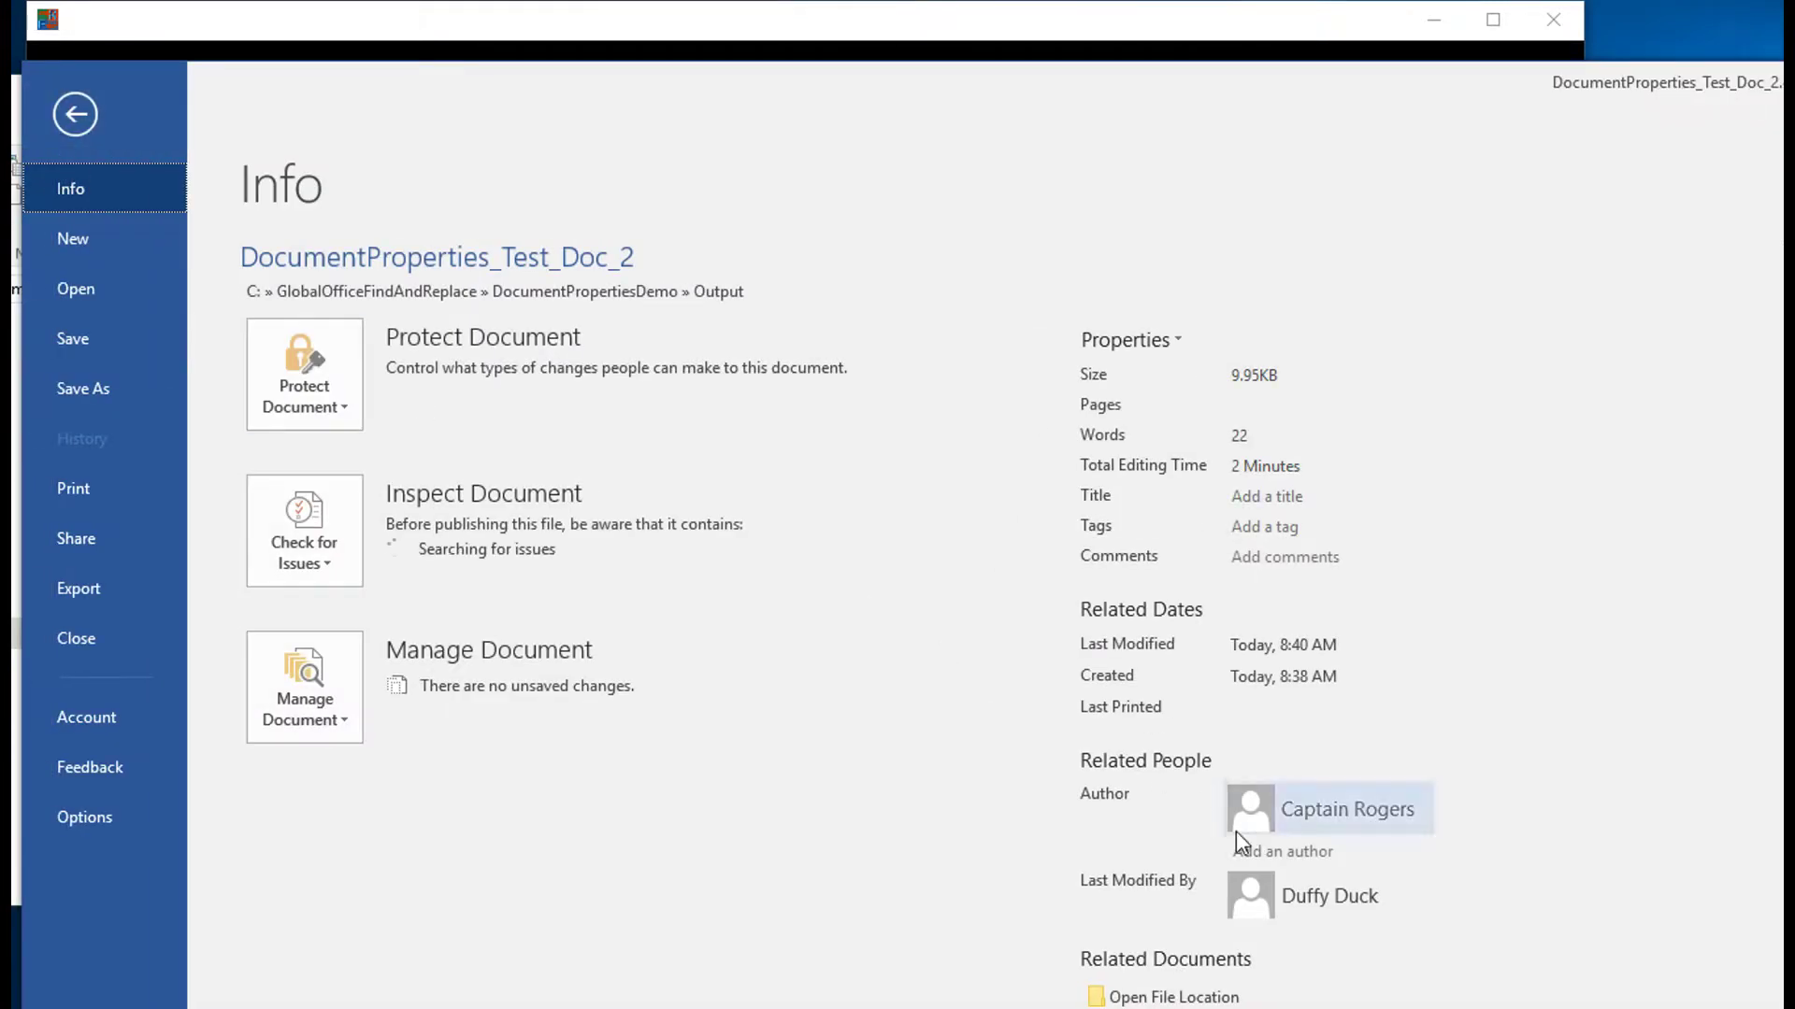
left_click_drag(1686, 109, 441, 245)
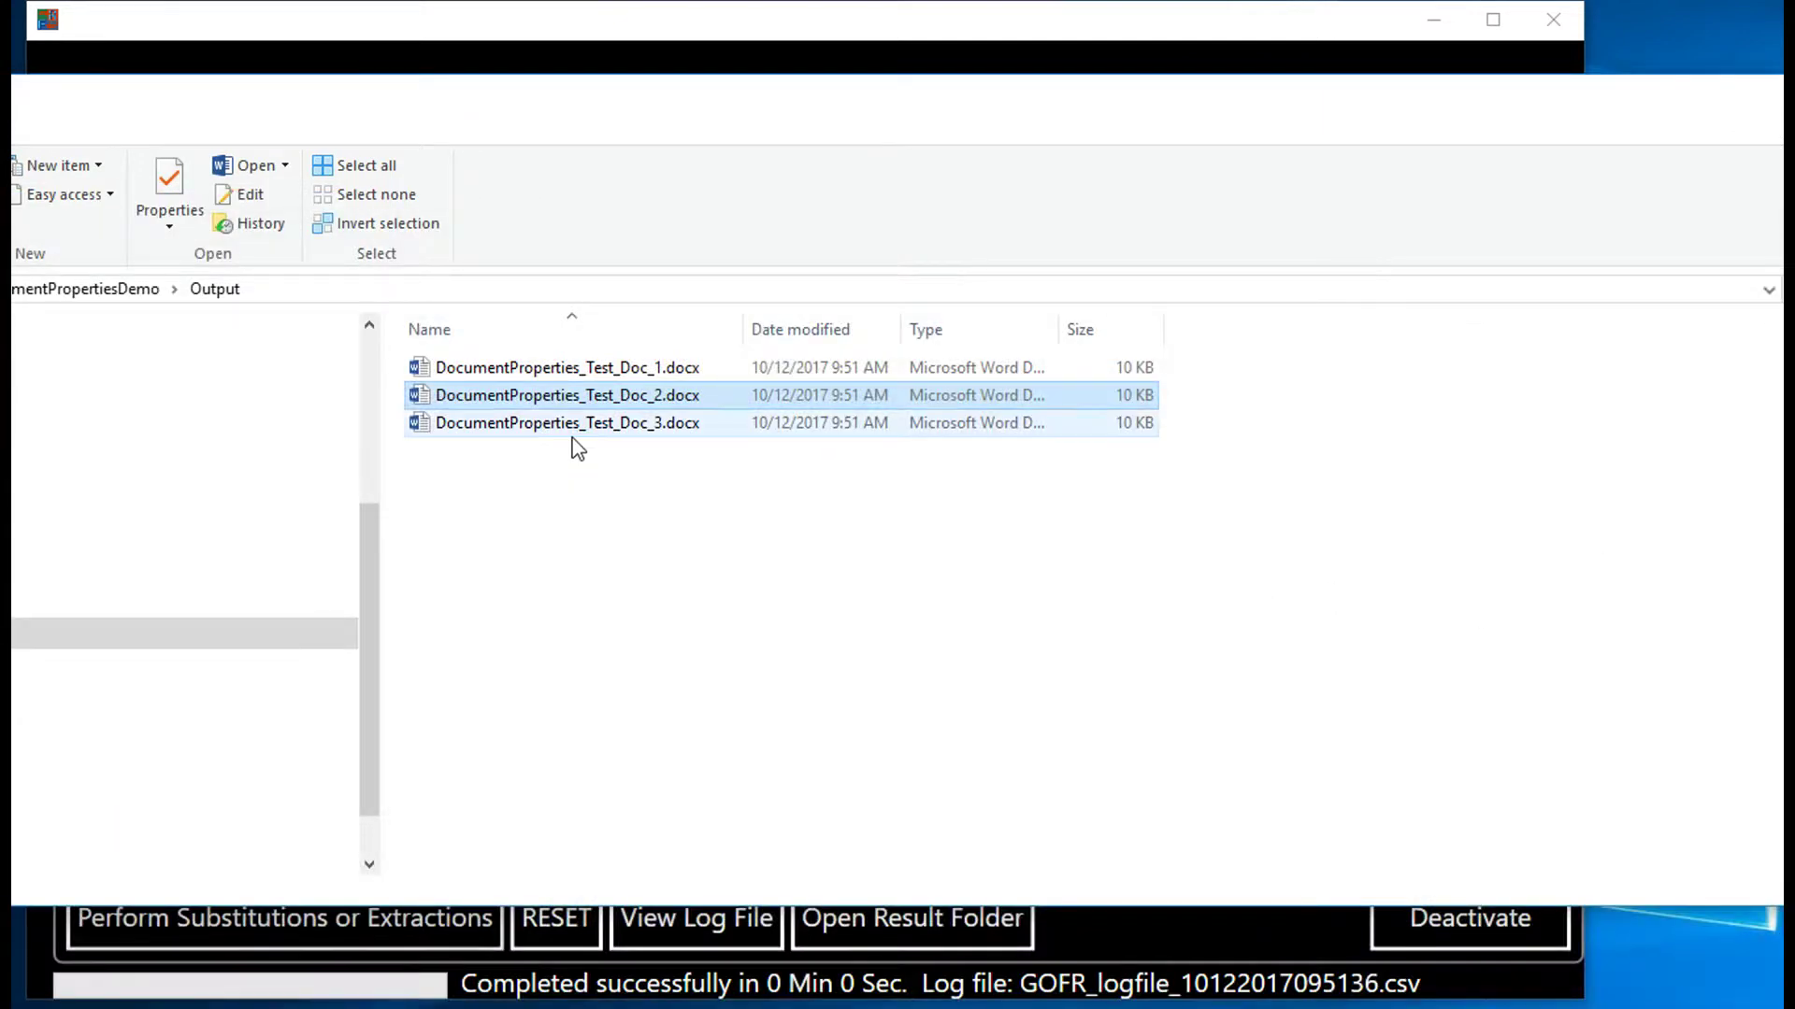
- Open DocumentProperties_Test_Doc_3.docx and check the Author on its properties page
double_click(572, 432)
left_click_drag(68, 107, 842, 100)
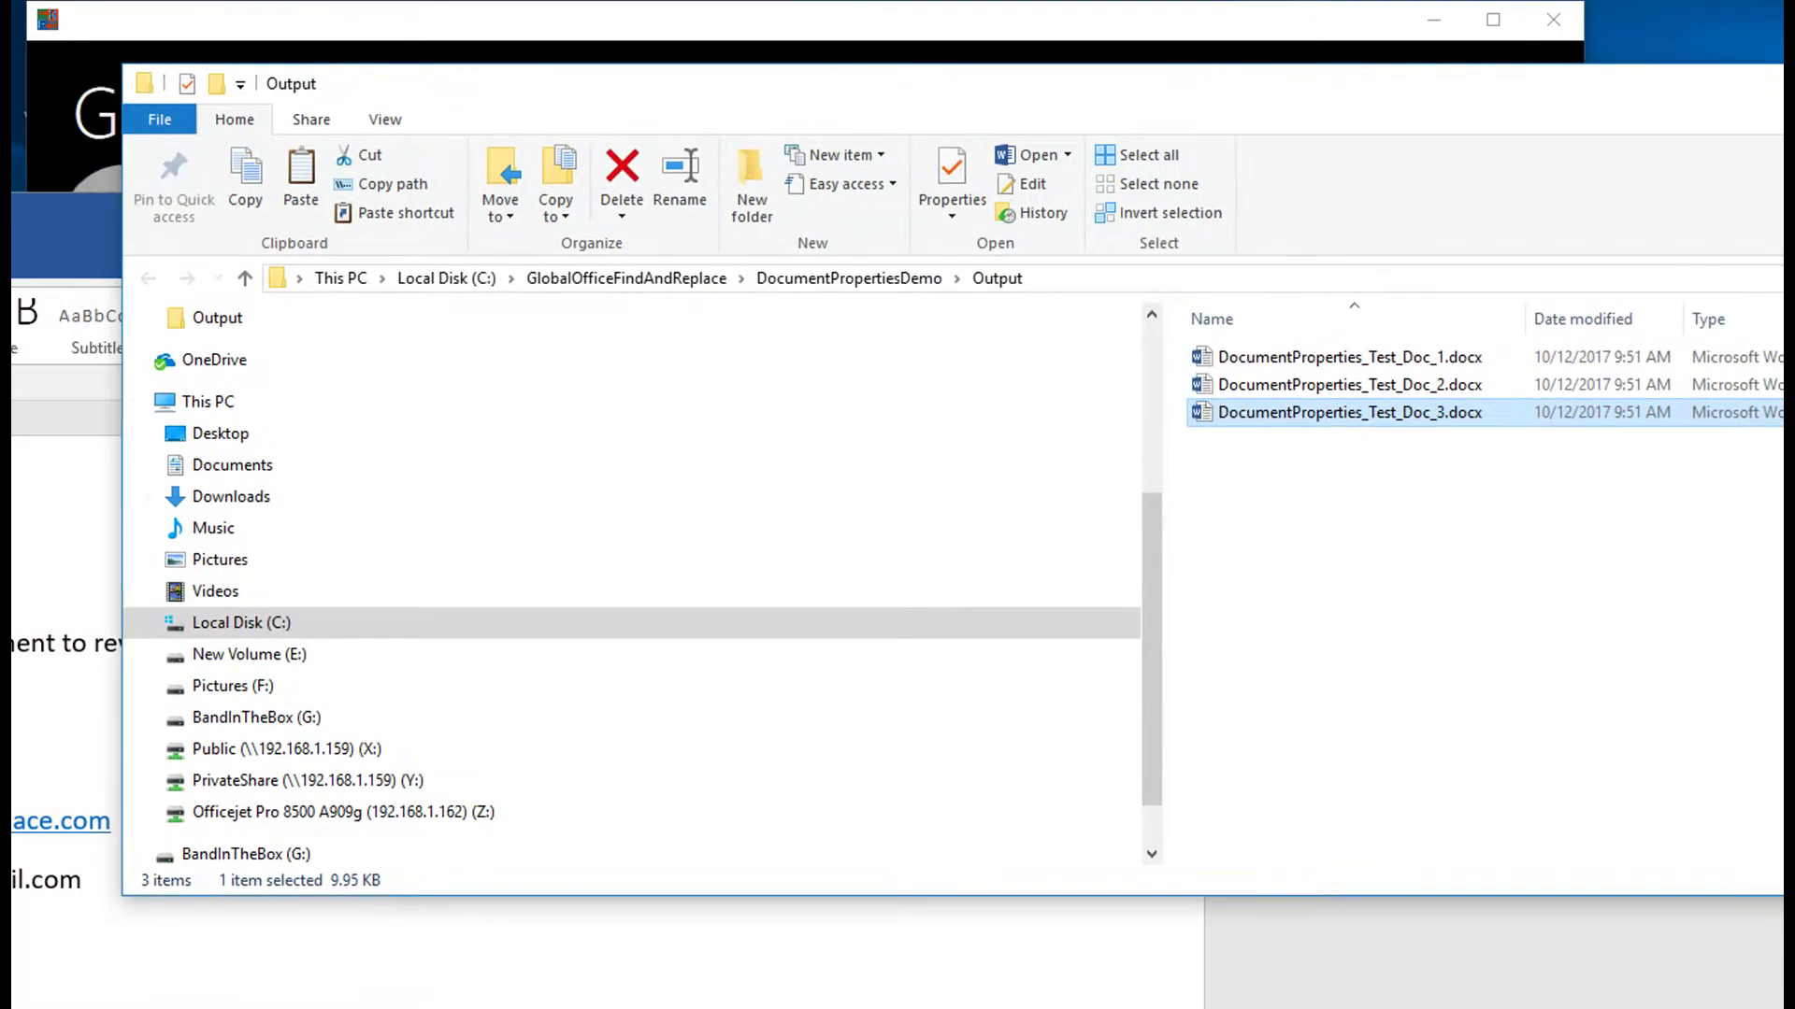
key("alt+Tab")
left_click_drag(14, 239, 1257, 89)
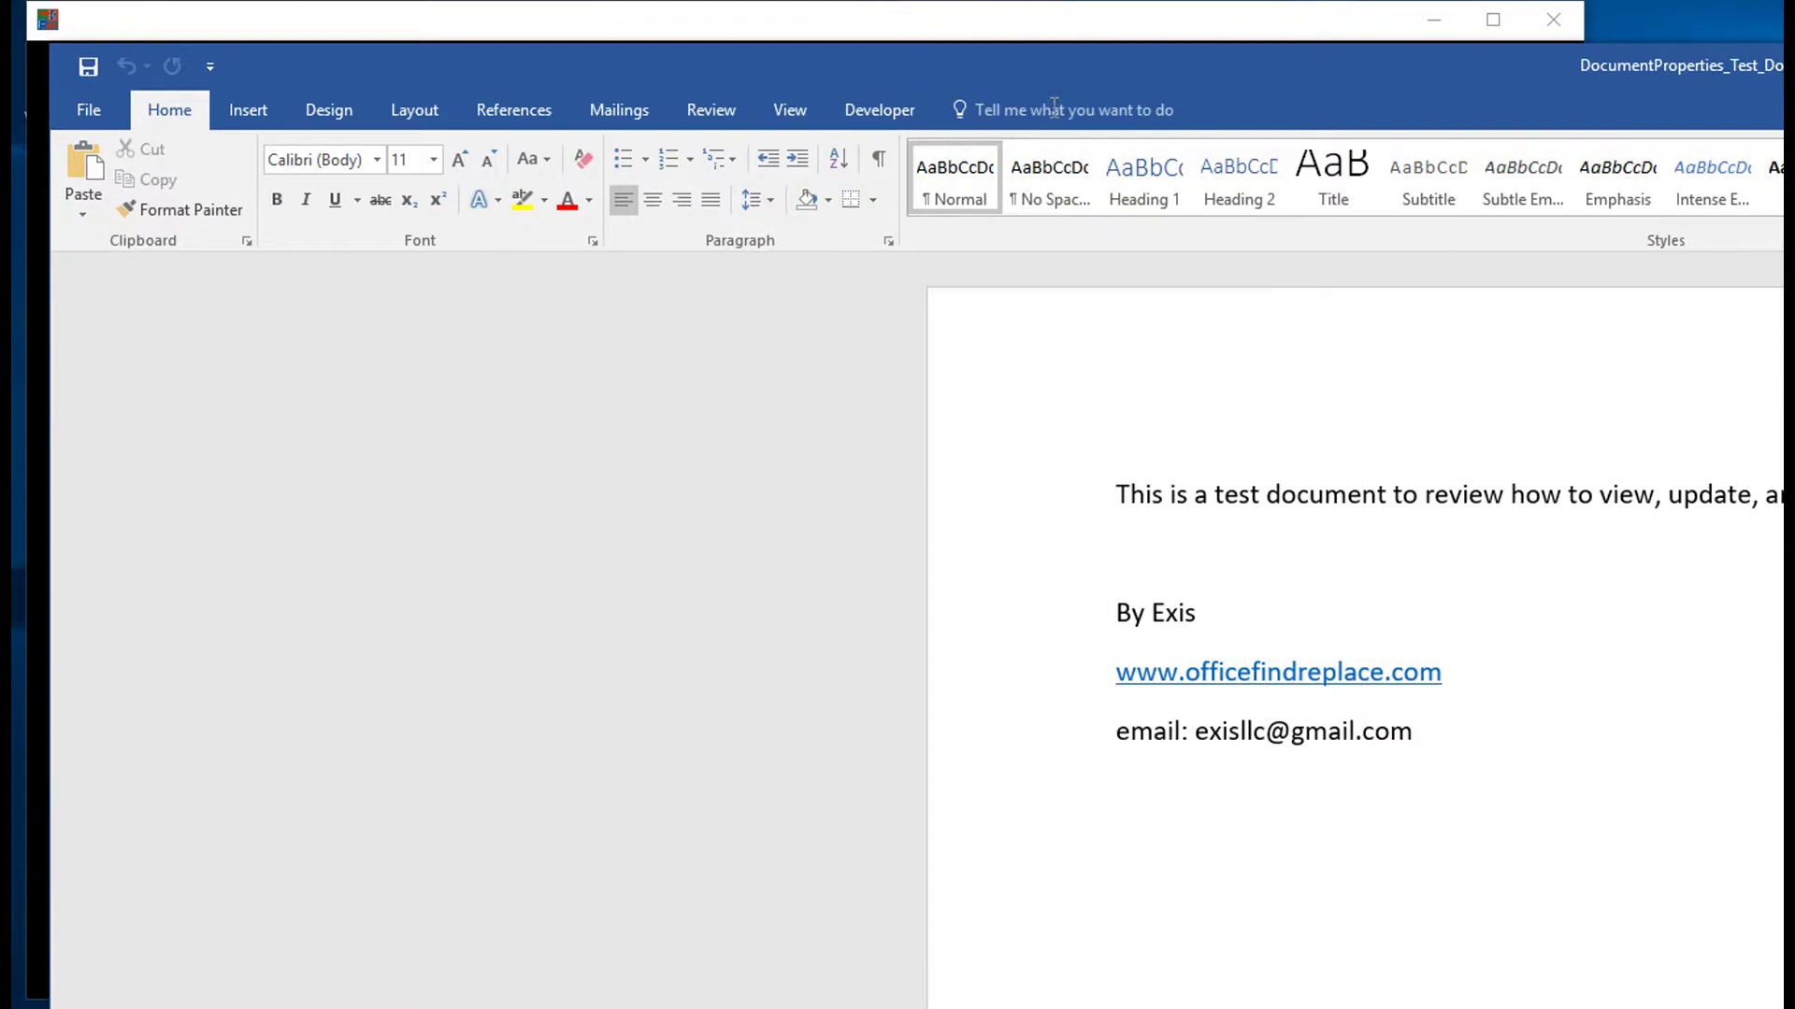
left_click(94, 110)
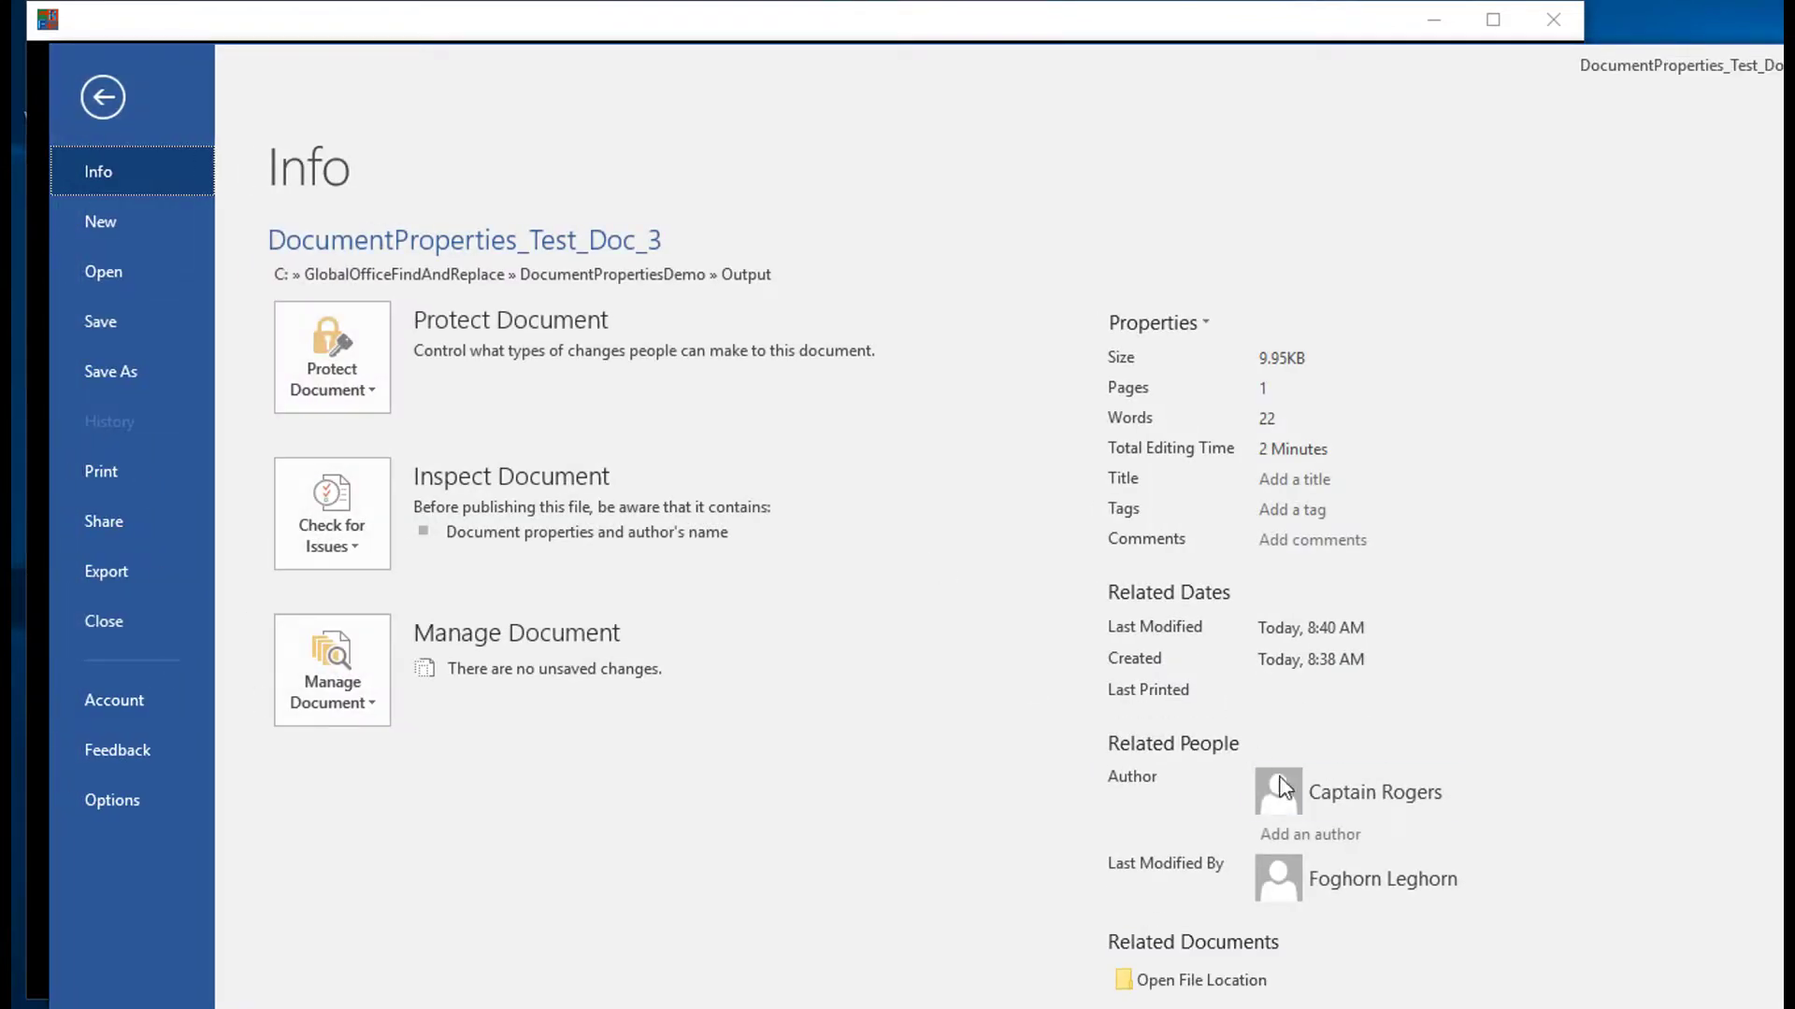
mouse_move(1385, 788)
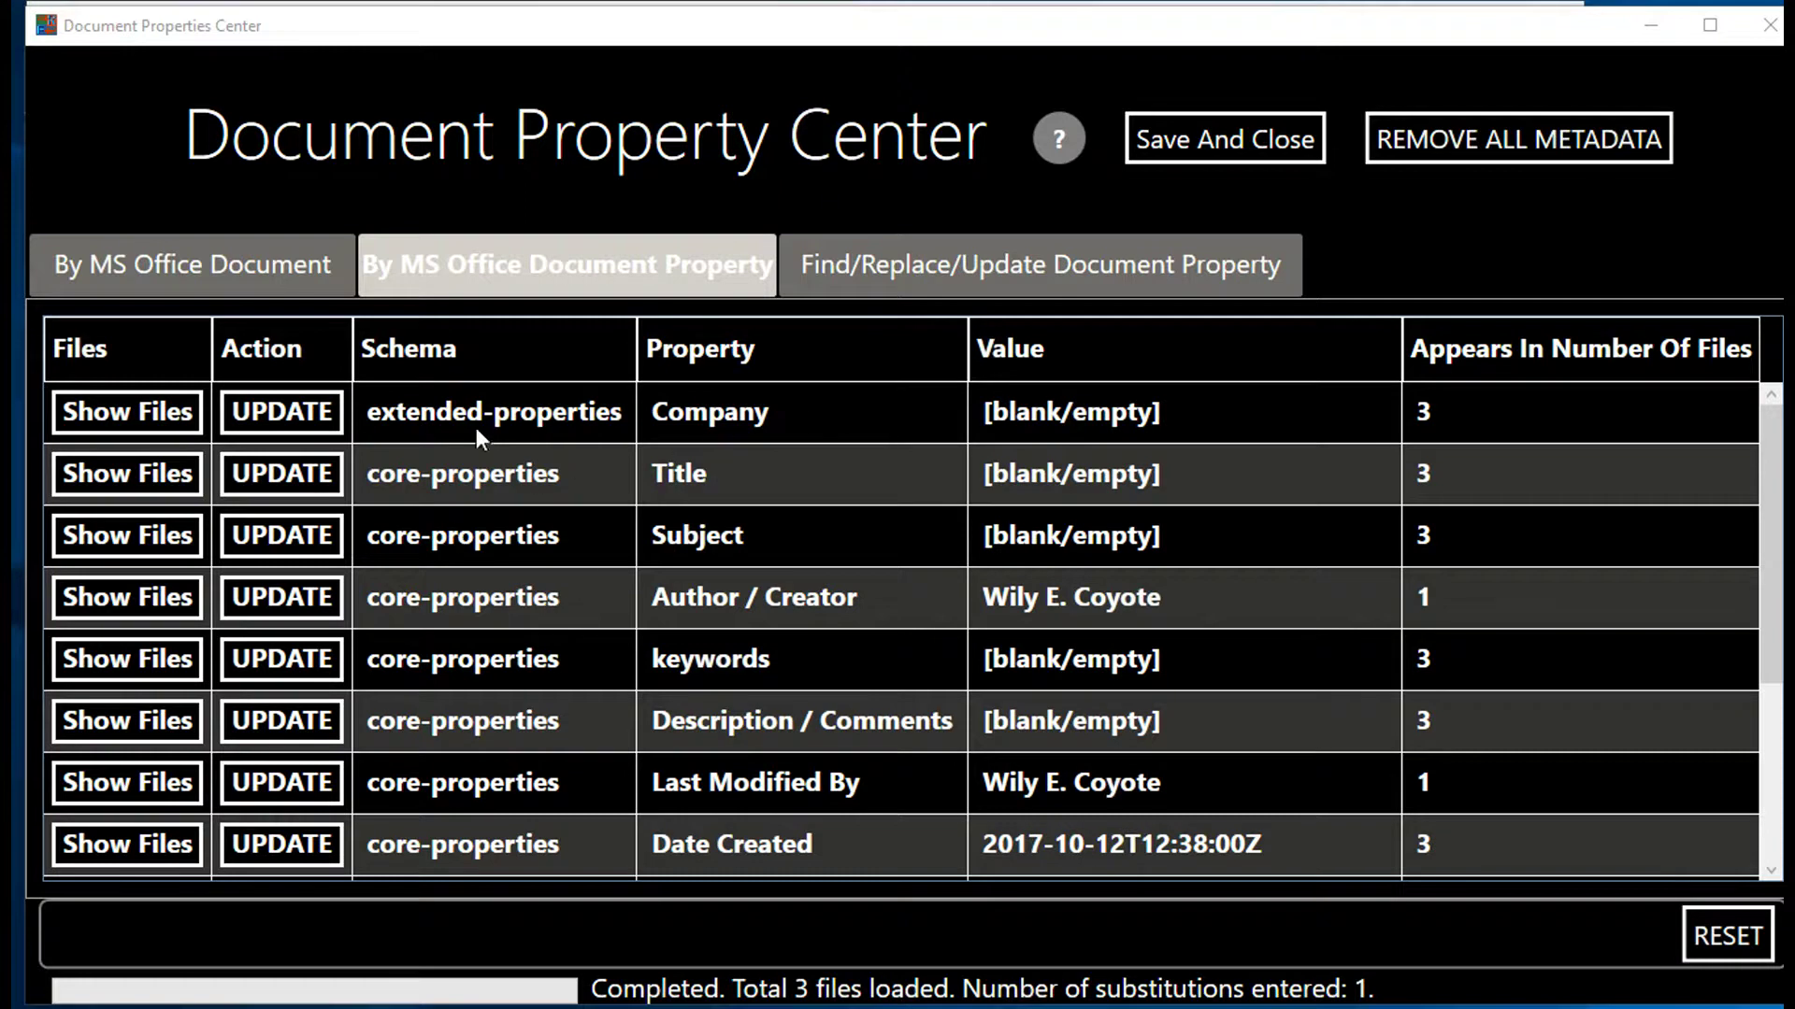
- Add a Company rule beneath the Author / Creator rule, bringing substitutions to 2
left_click(309, 411)
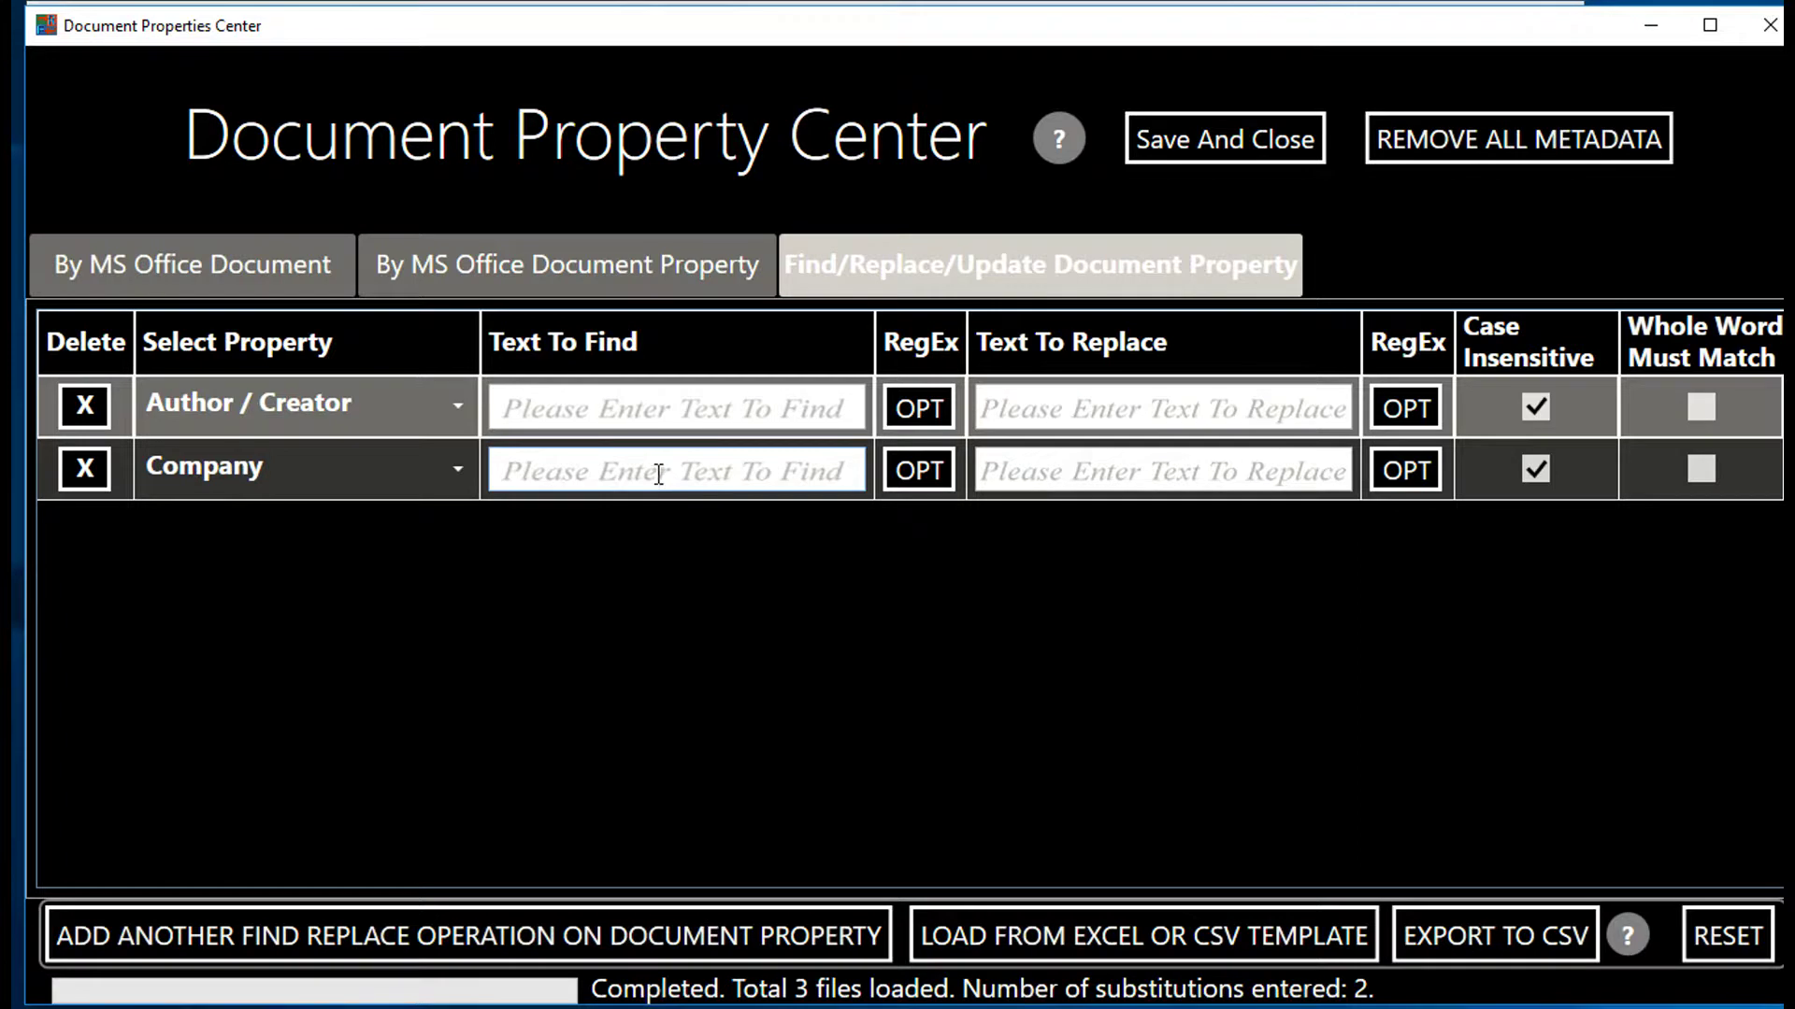
- Enter 'Acme, INC' as the Company replacement text and save the property rules
left_click(1120, 476)
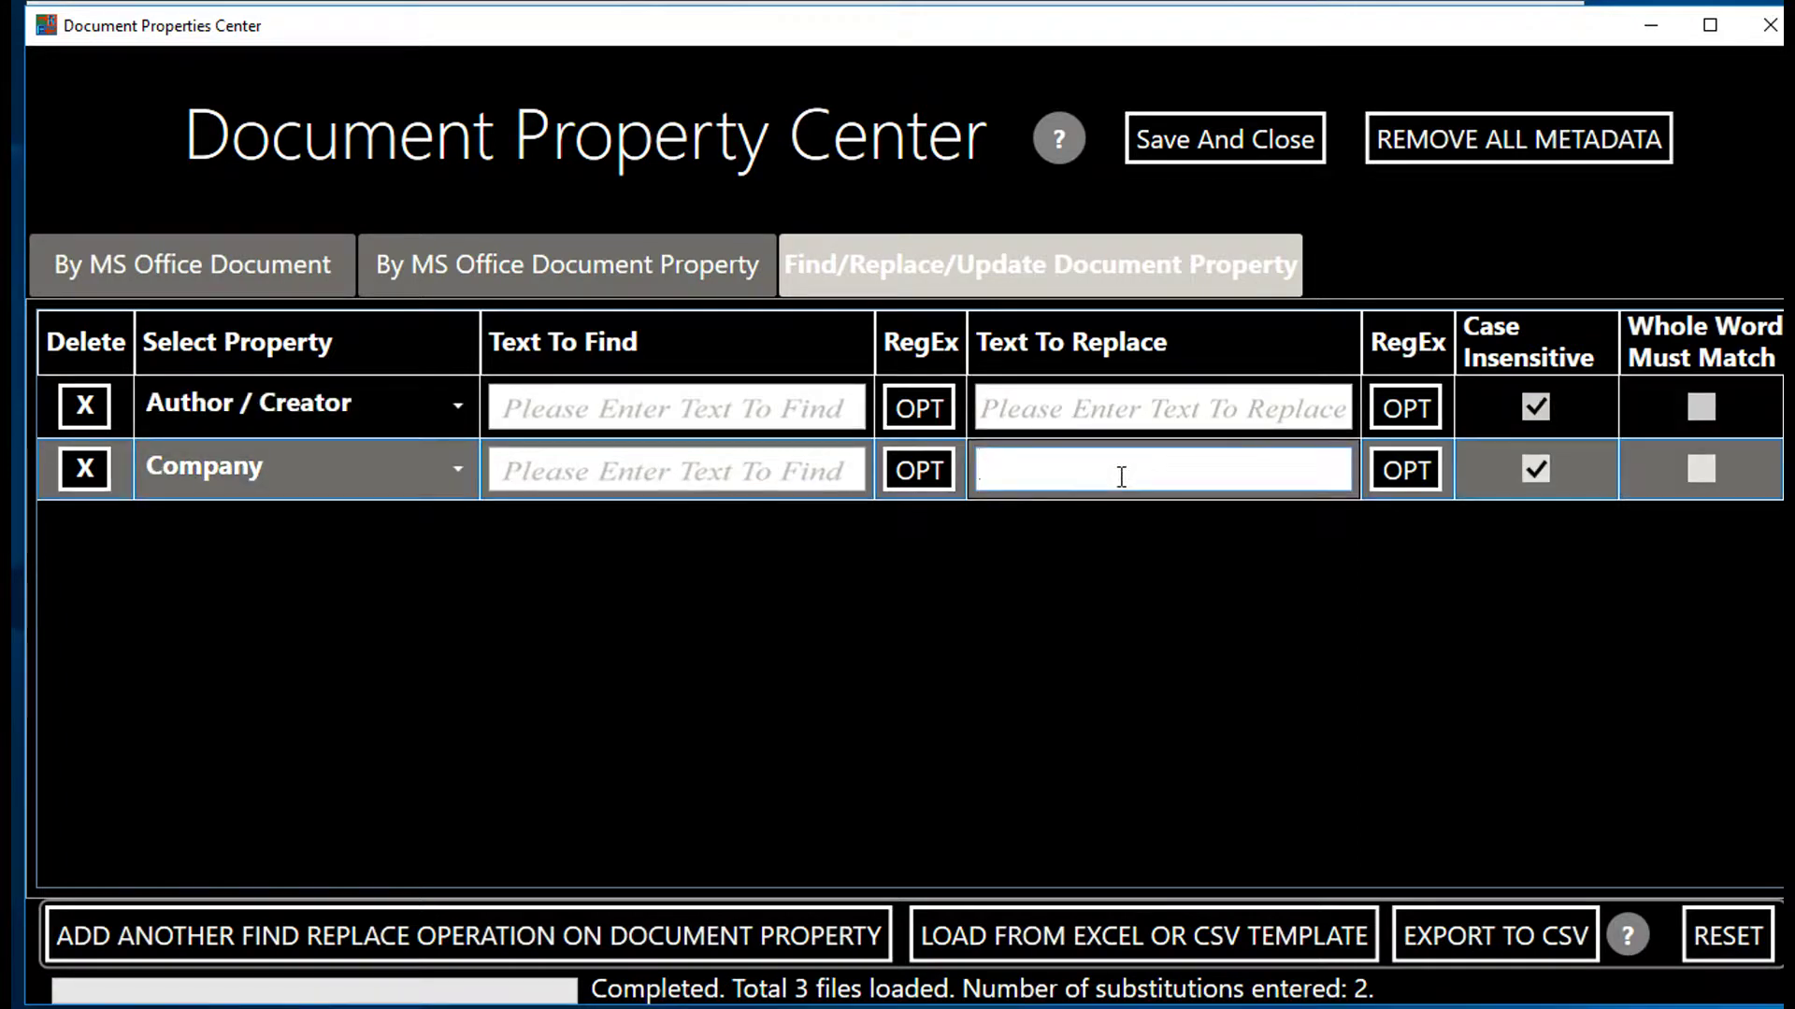
type("Acme, INC")
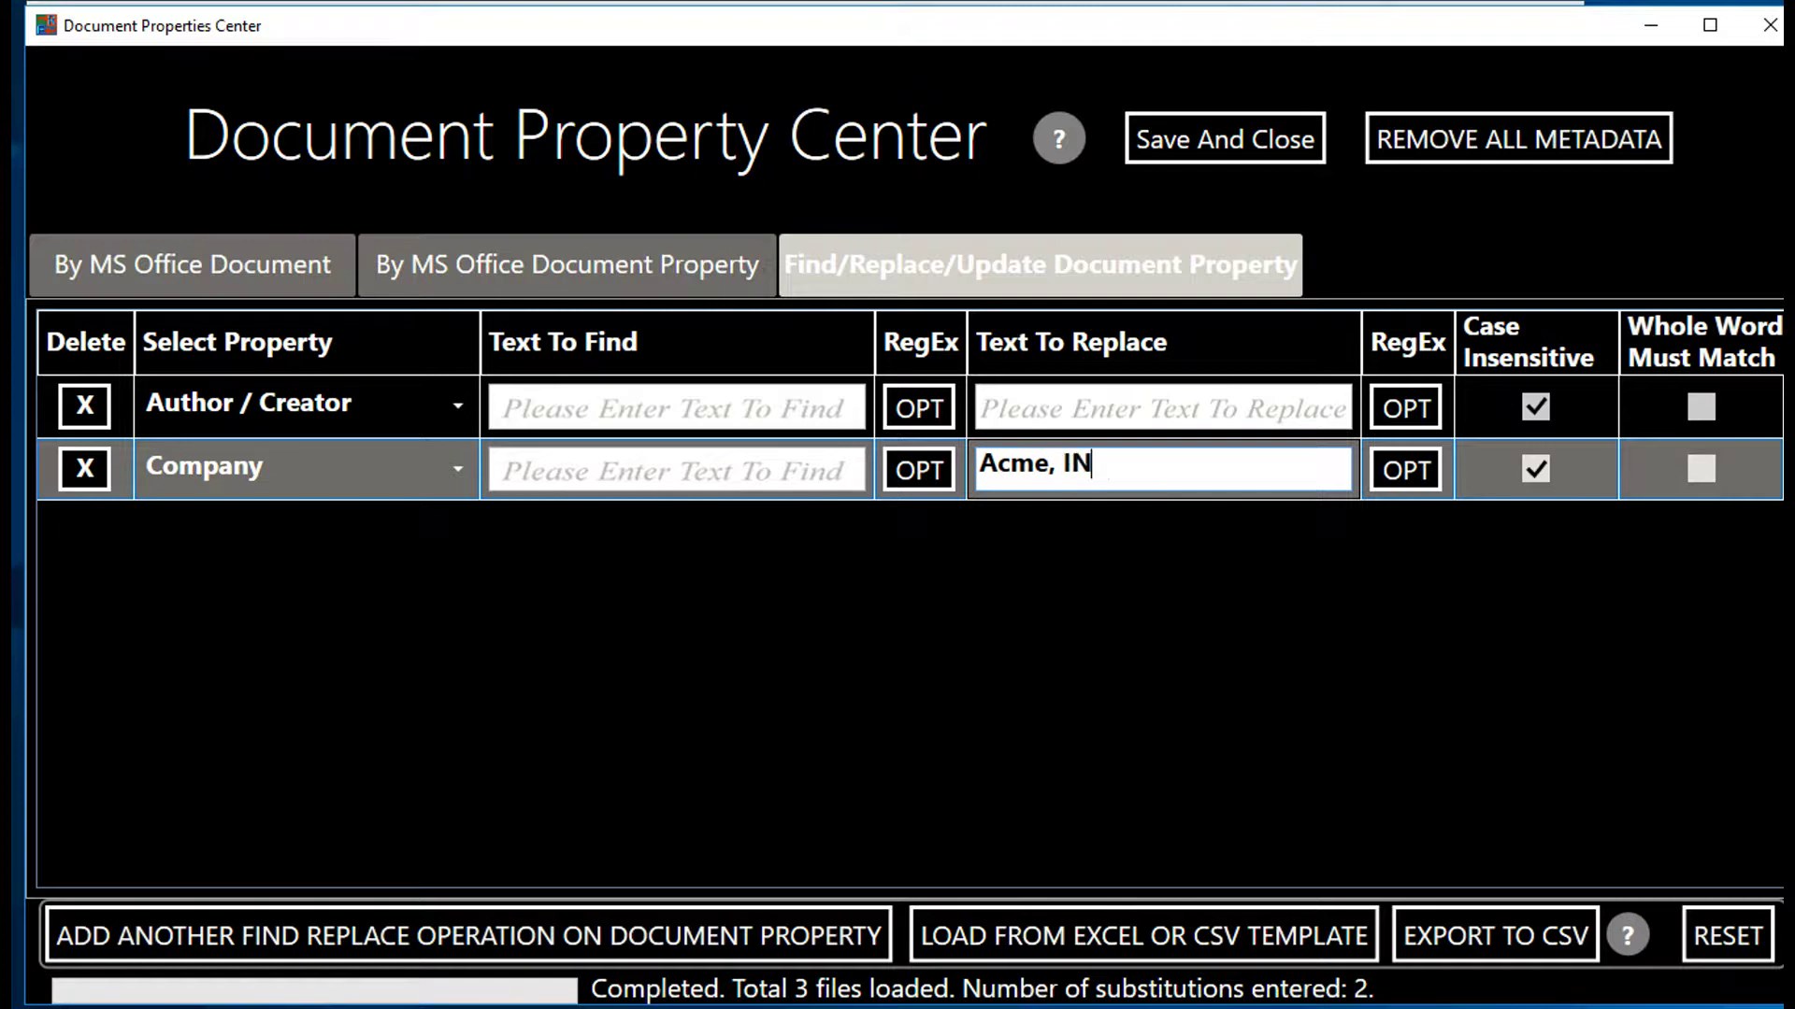
left_click(1198, 139)
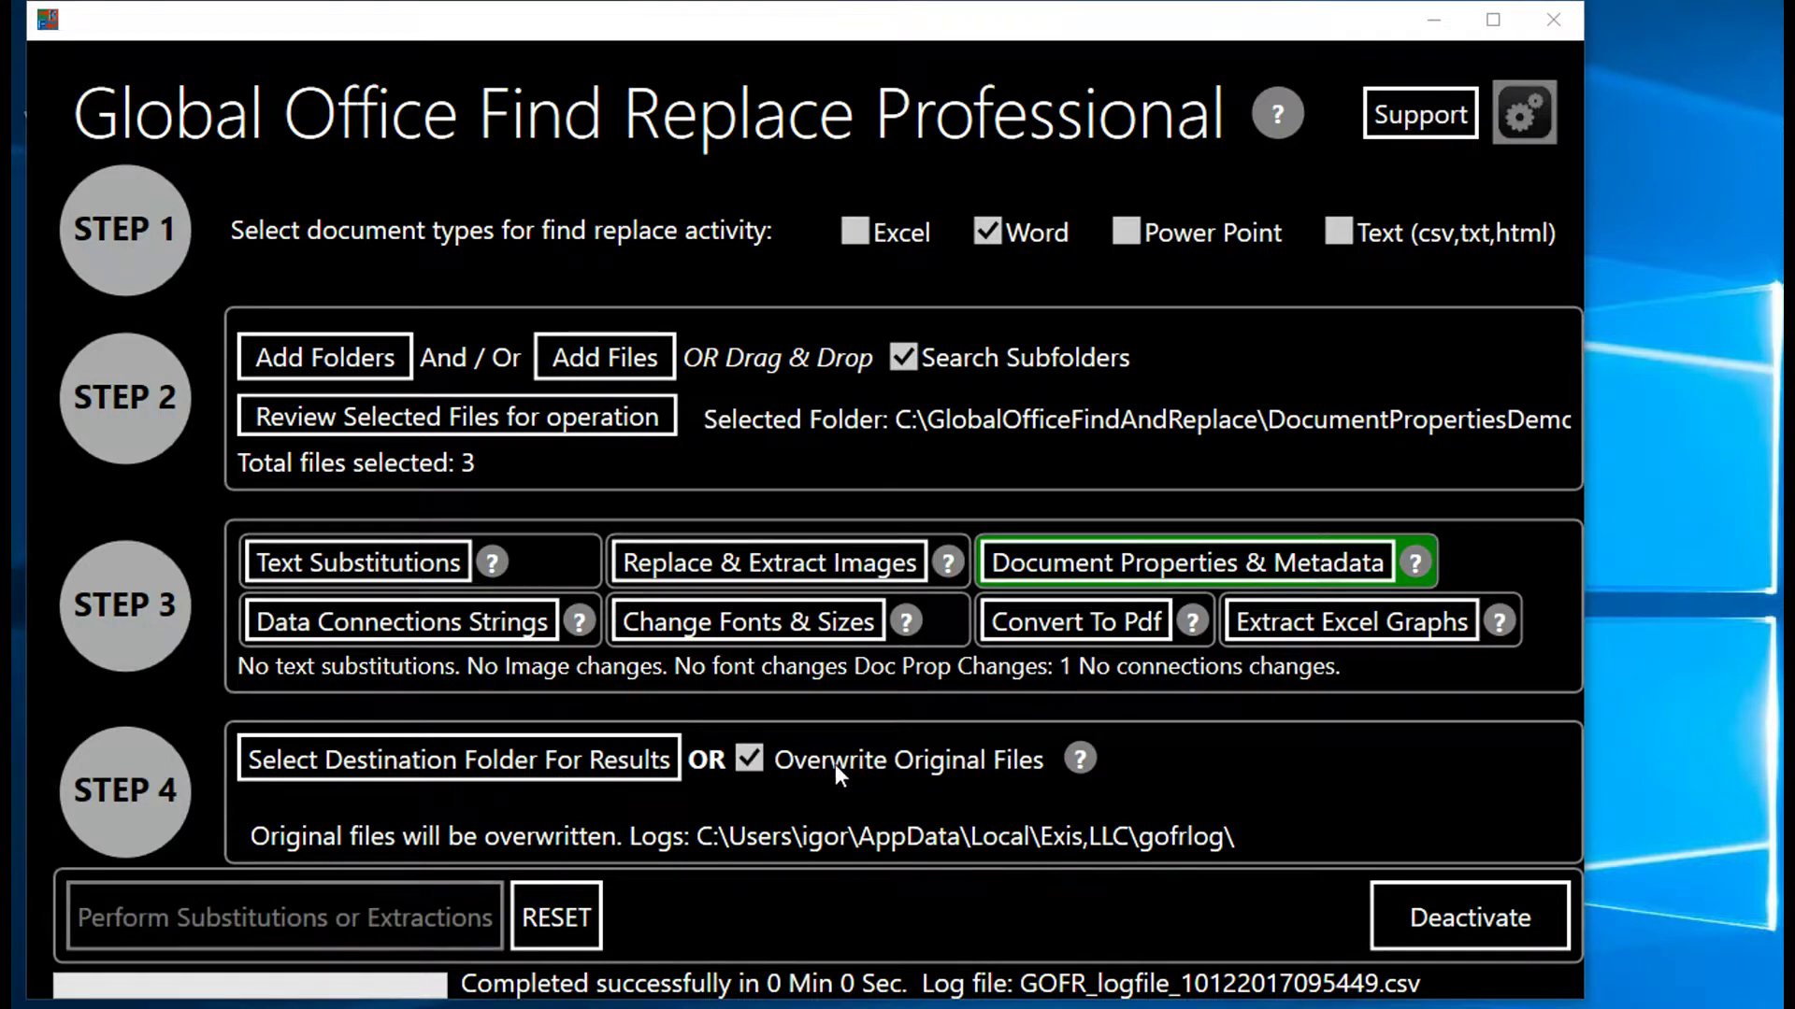
- Run the metadata substitutions on the three files and open the result folder
left_click(428, 916)
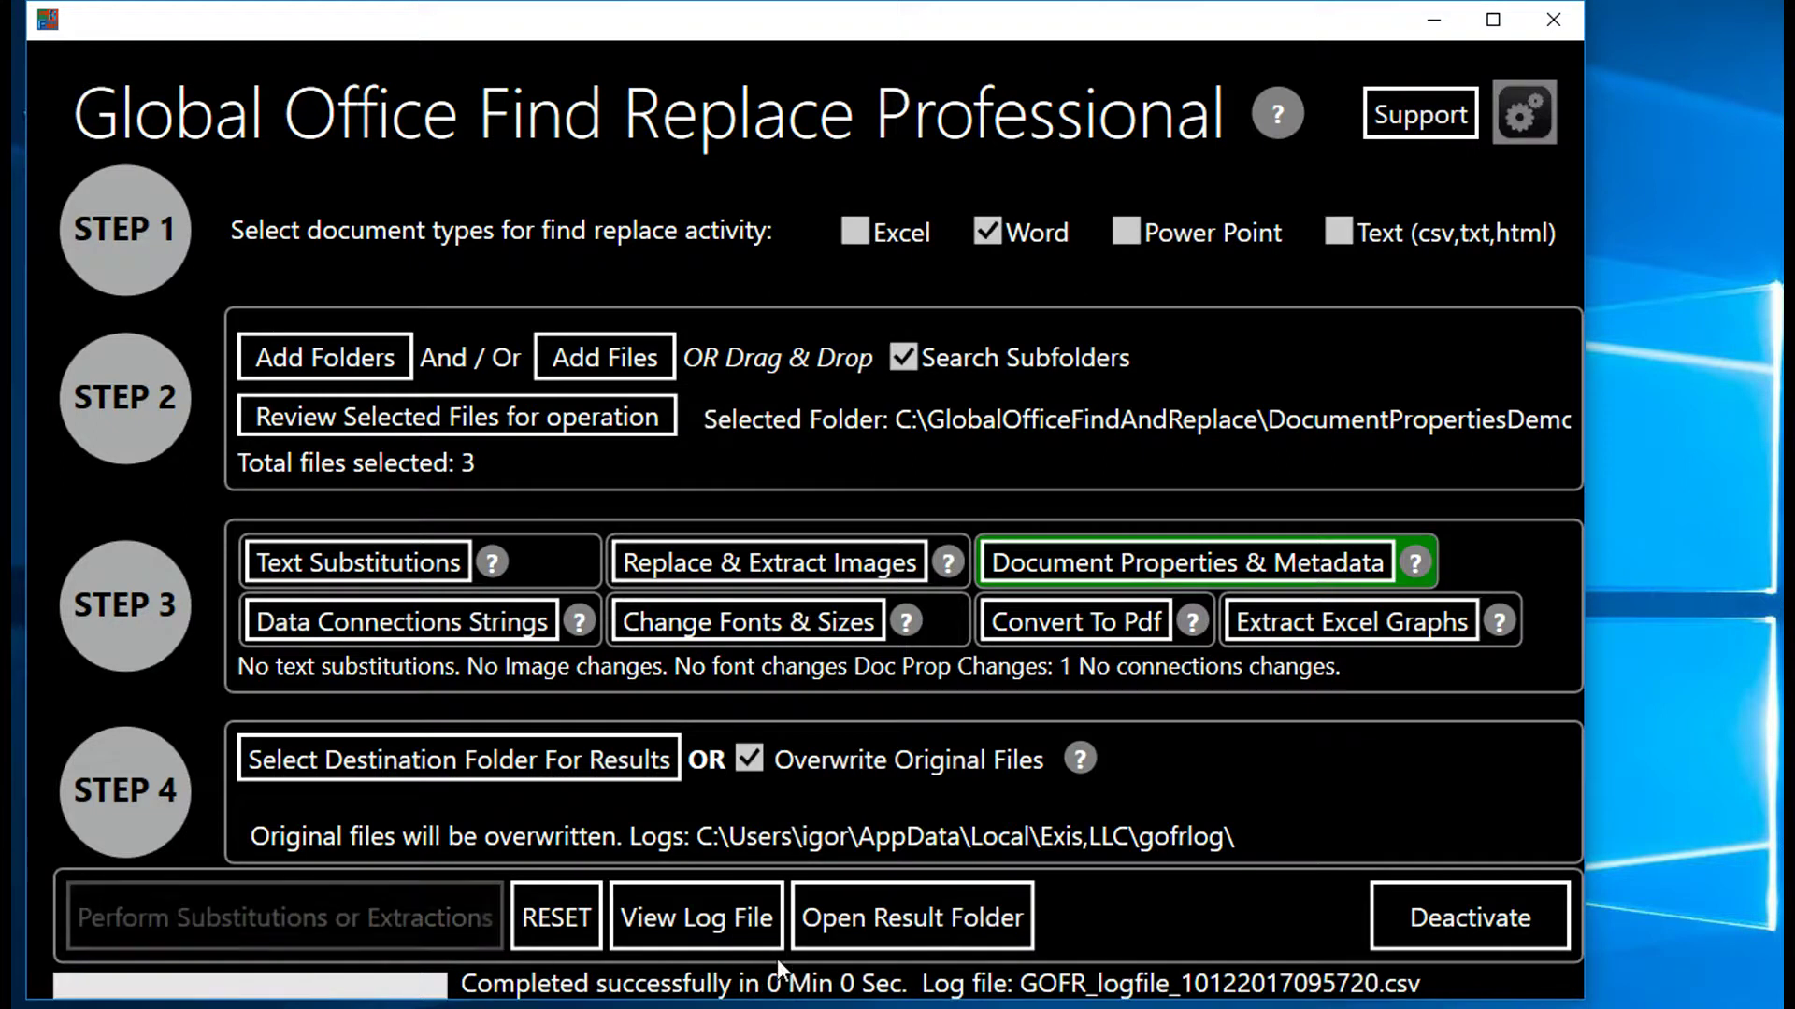
left_click(934, 921)
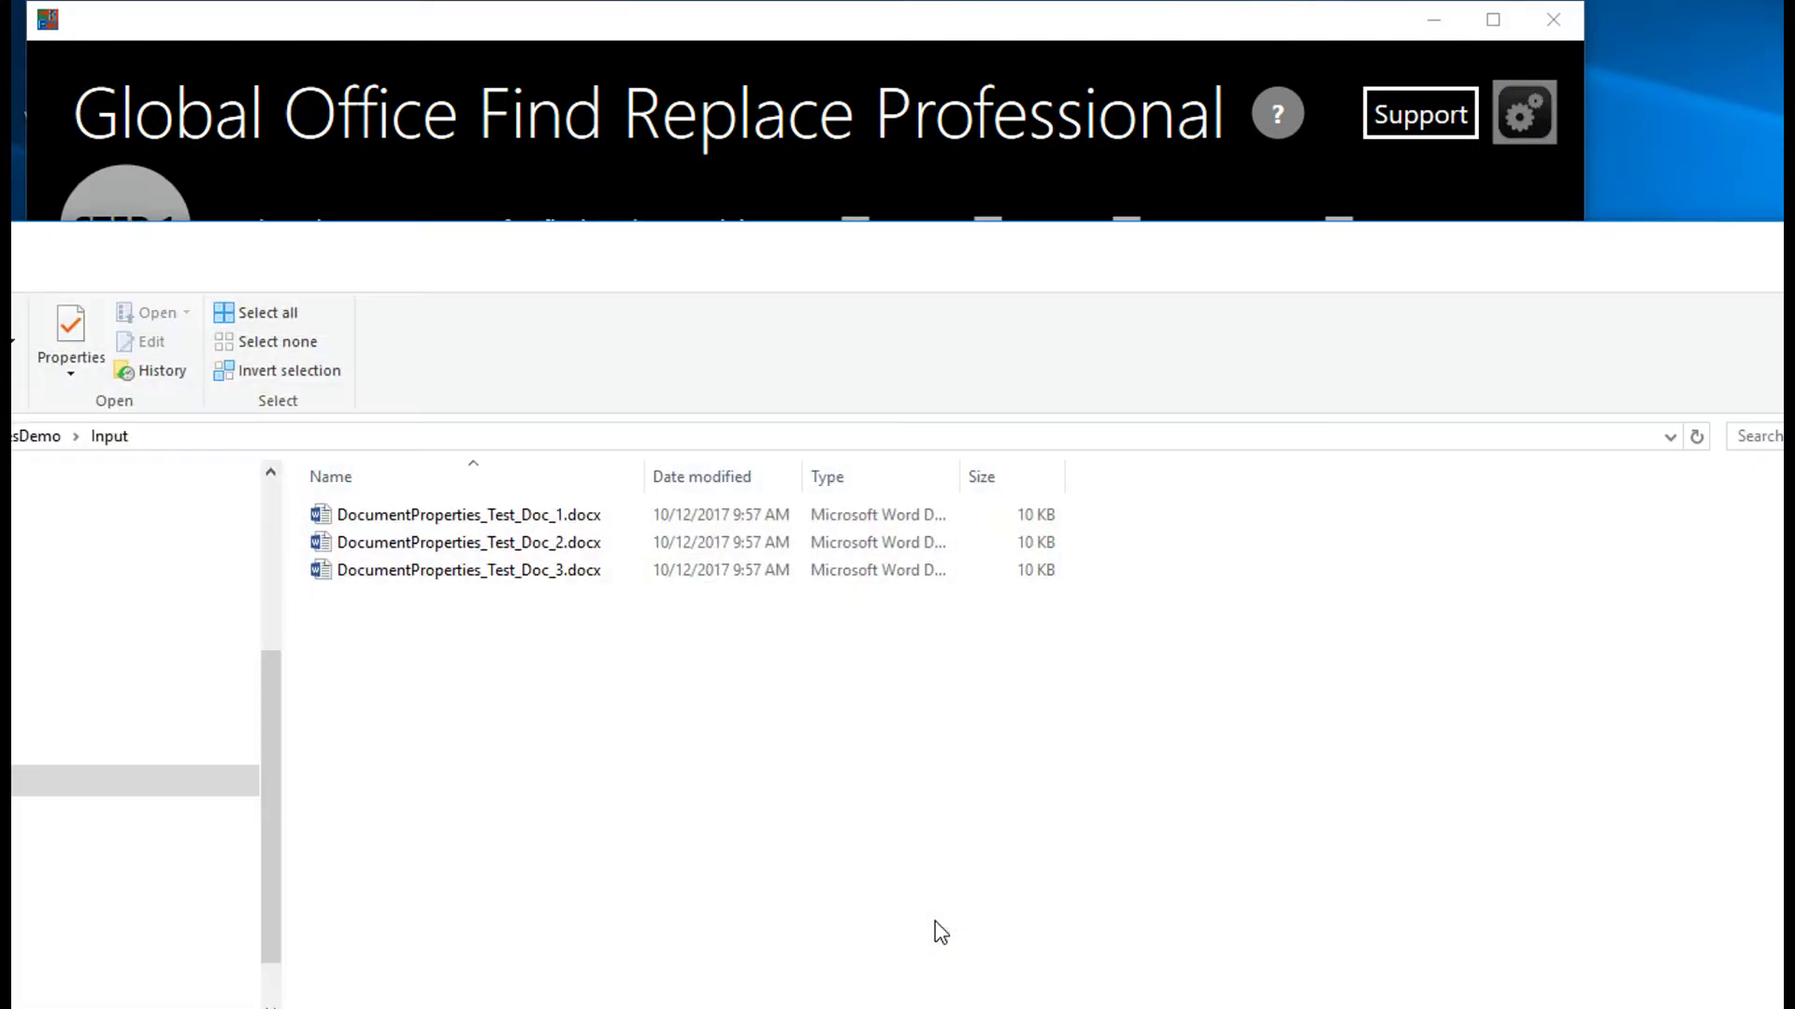
left_click_drag(801, 263, 868, 115)
- Open DocumentProperties_Test_Doc_1.docx and verify its summary properties show Company as Acme, INC
left_click(564, 367)
double_click(564, 366)
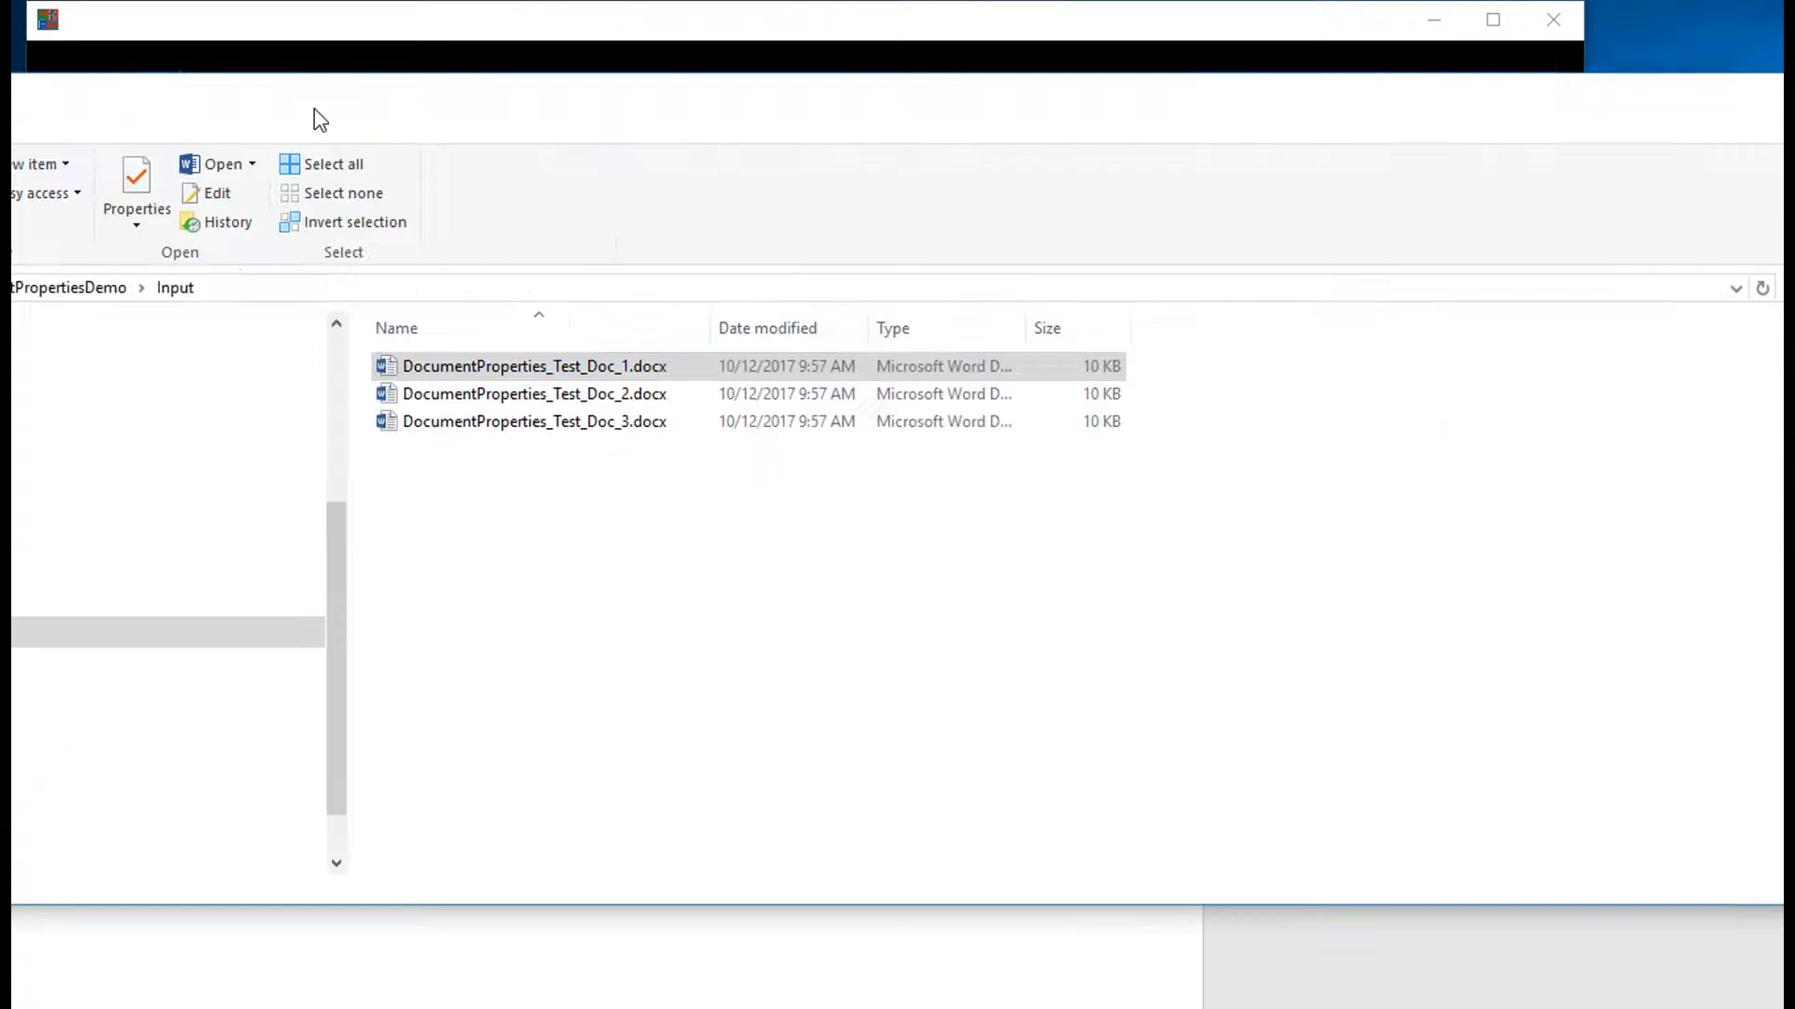
left_click_drag(316, 121, 1085, 86)
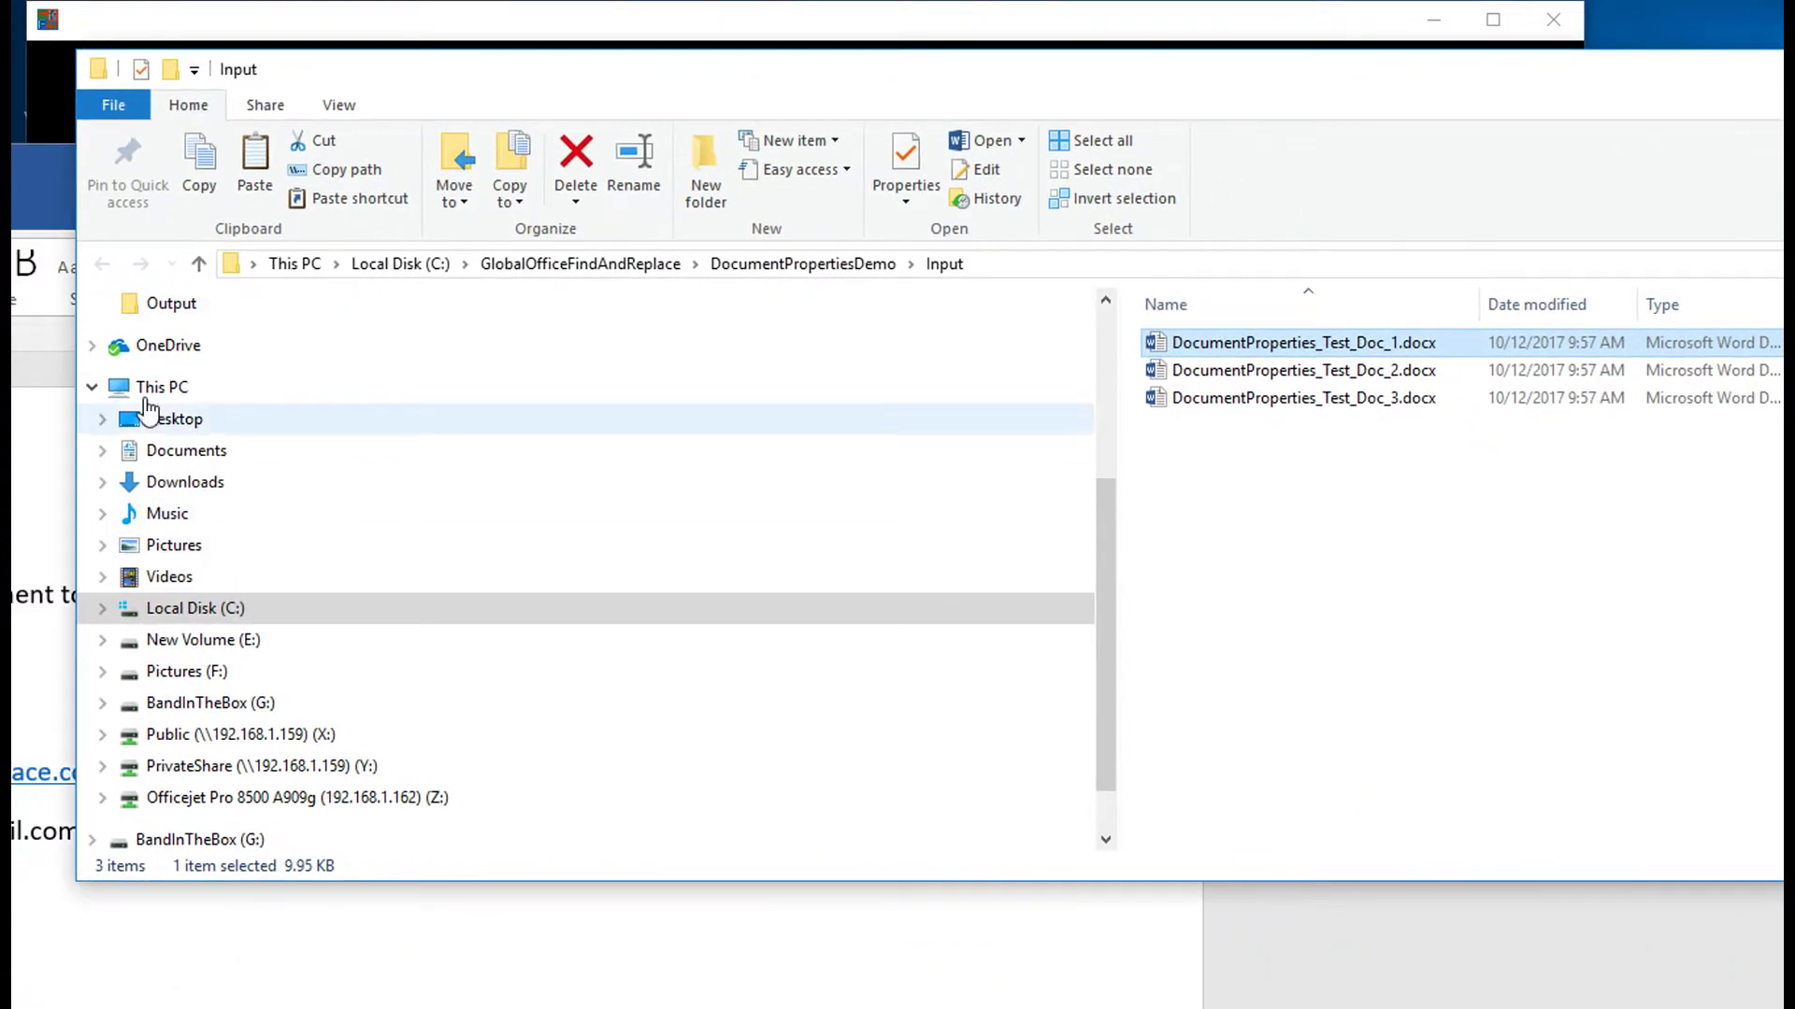
left_click(43, 440)
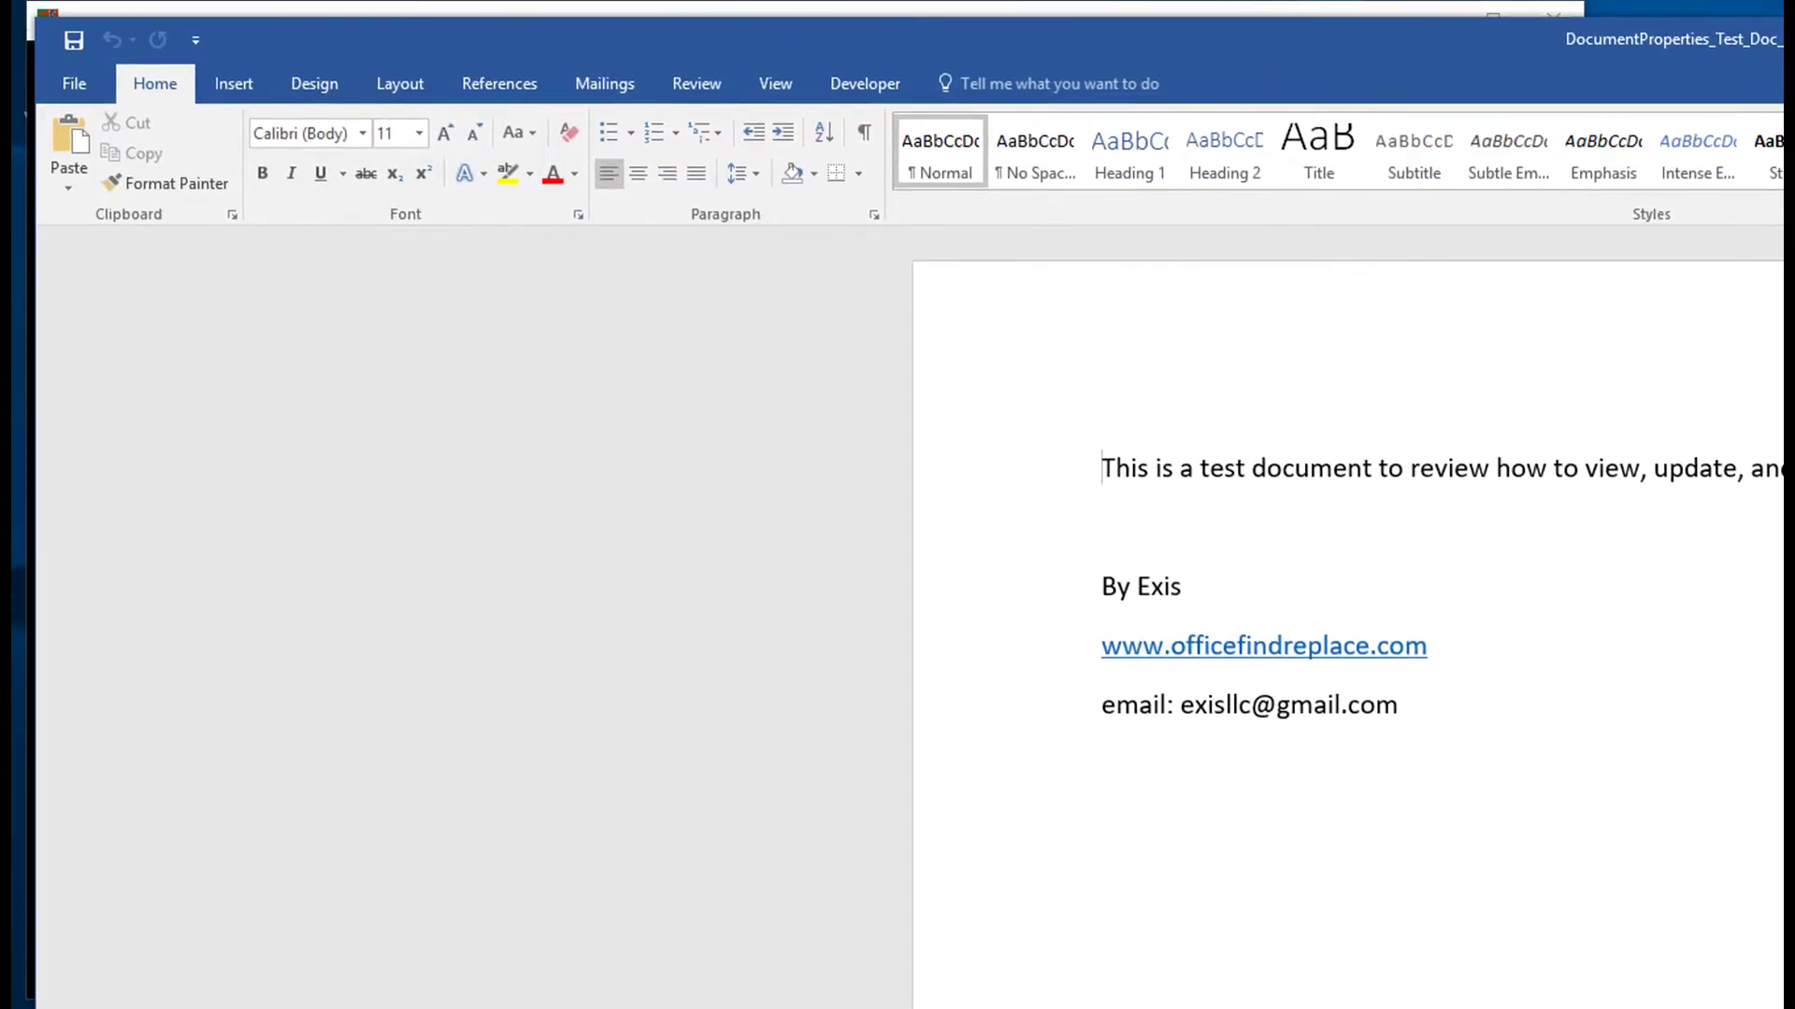
left_click(69, 89)
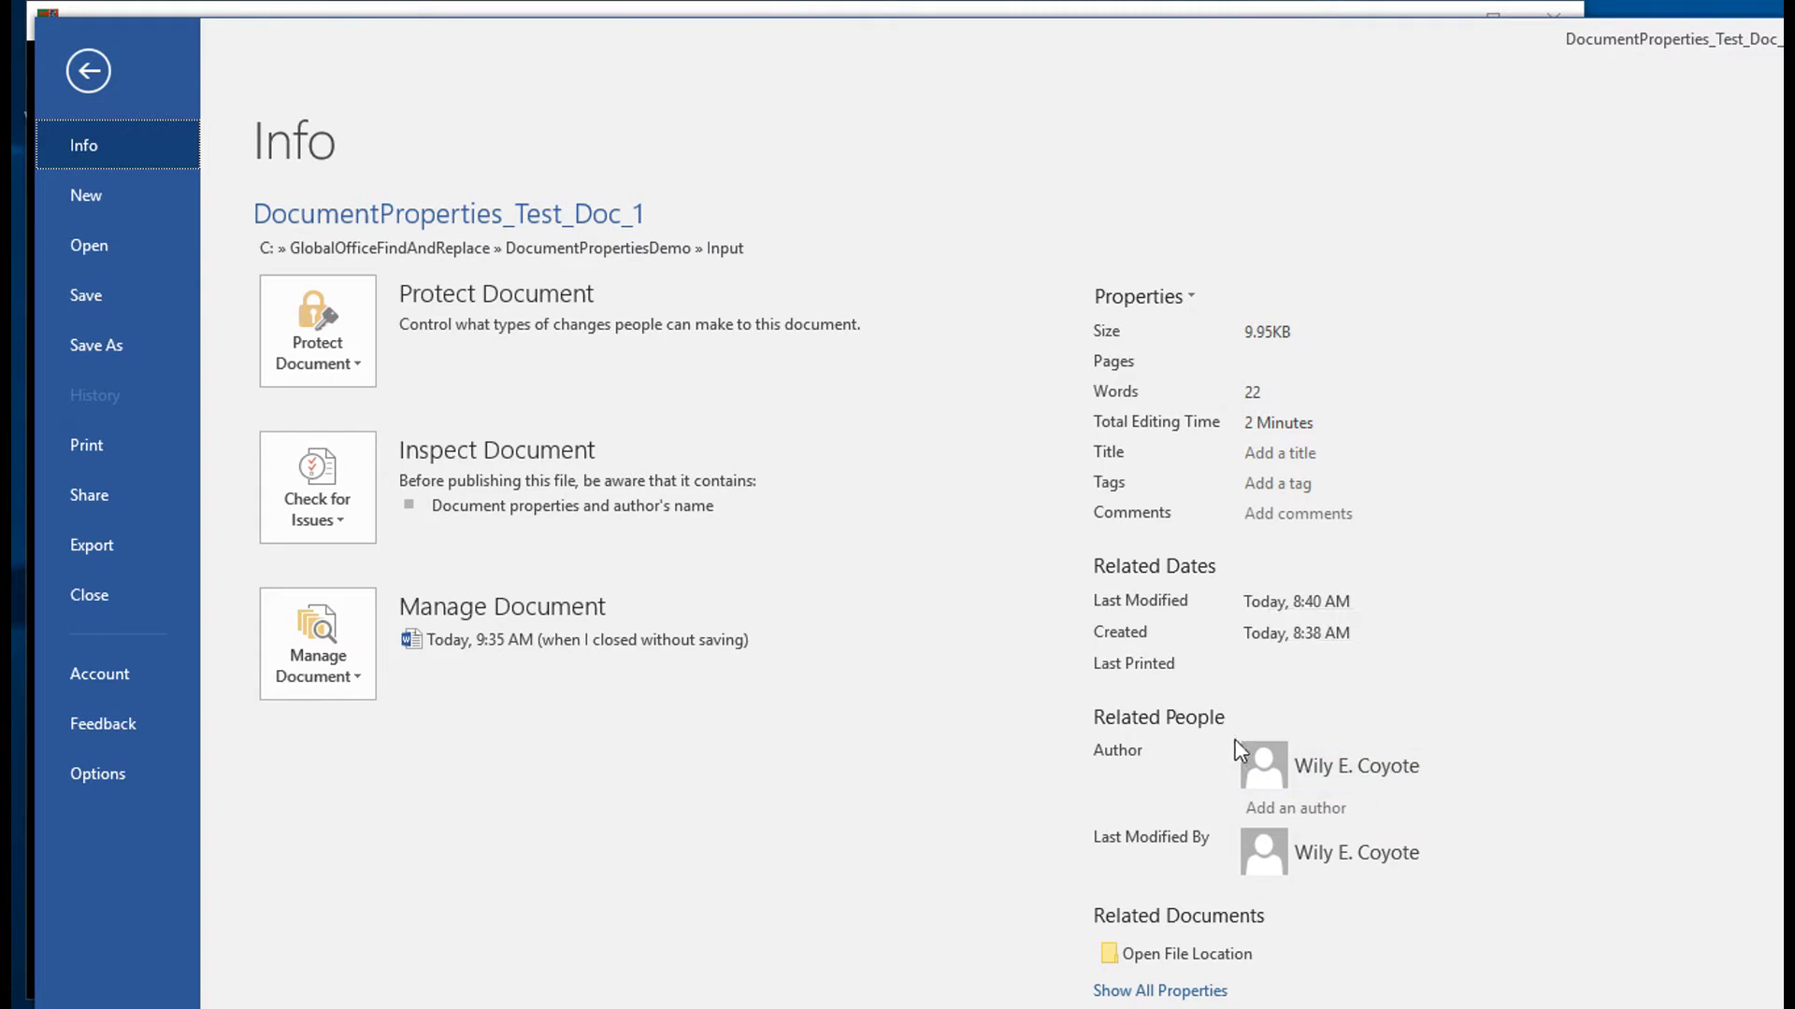
left_click(1185, 297)
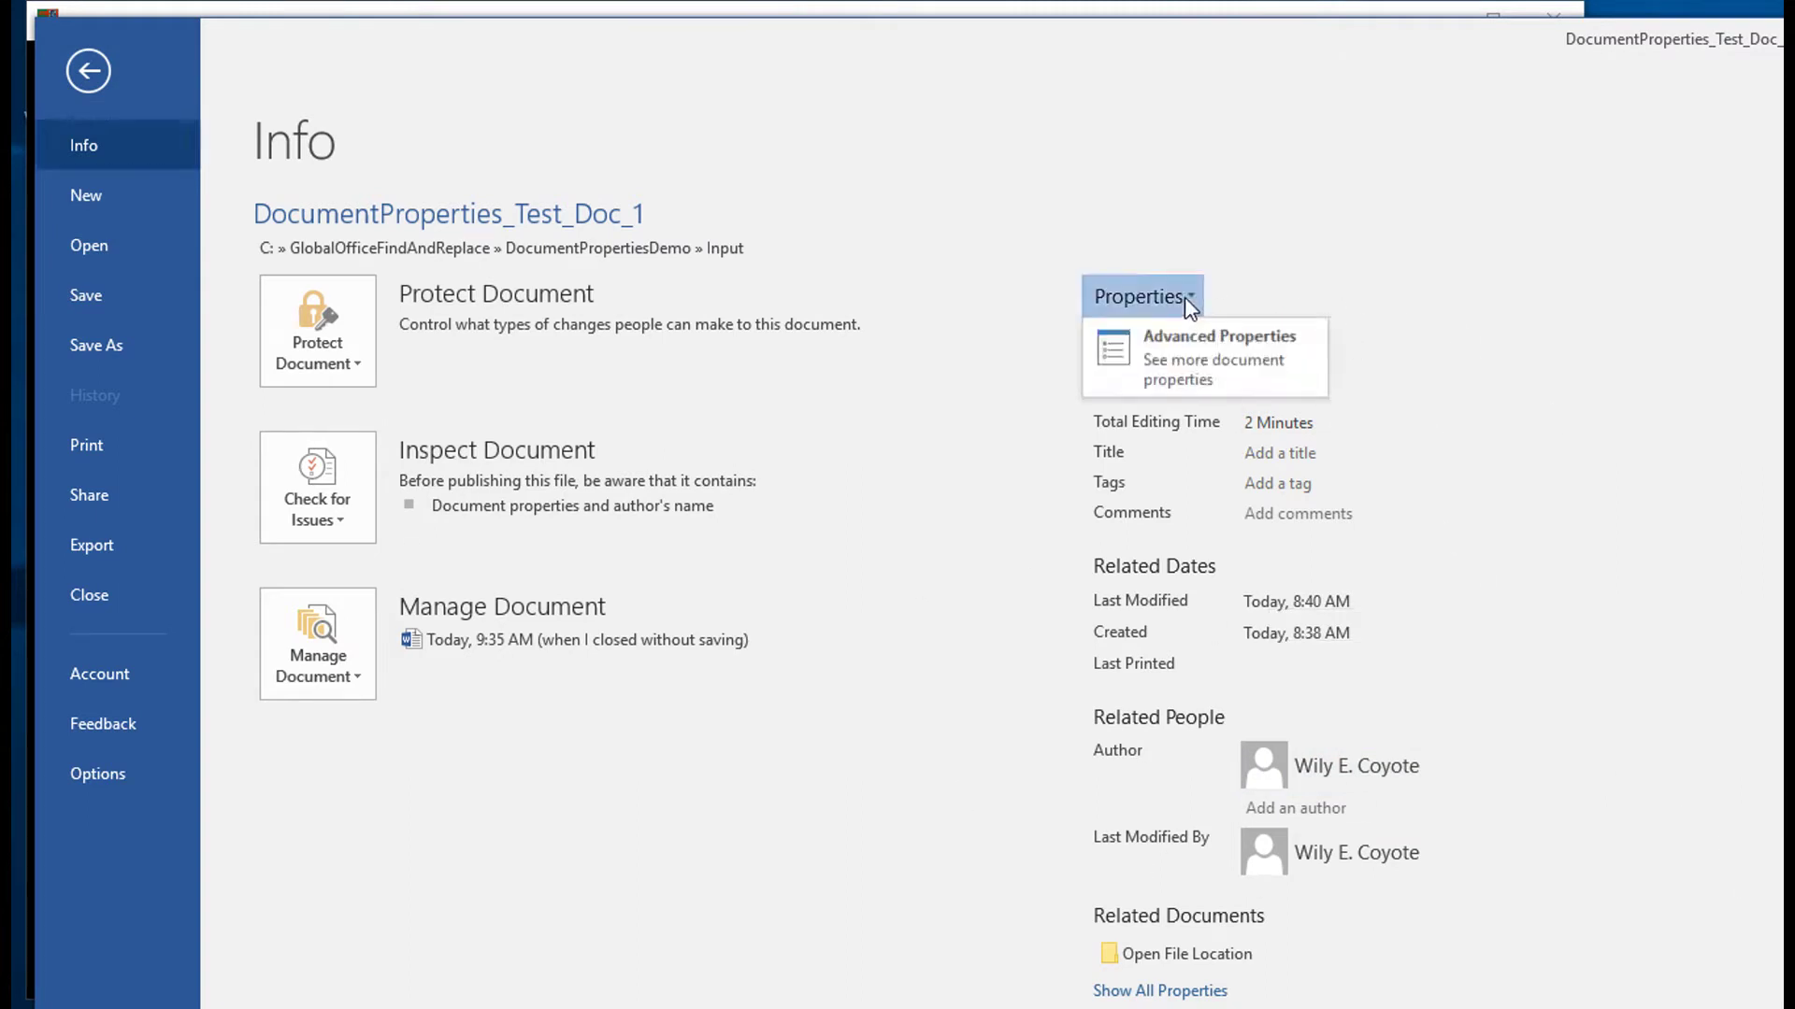
left_click(1183, 356)
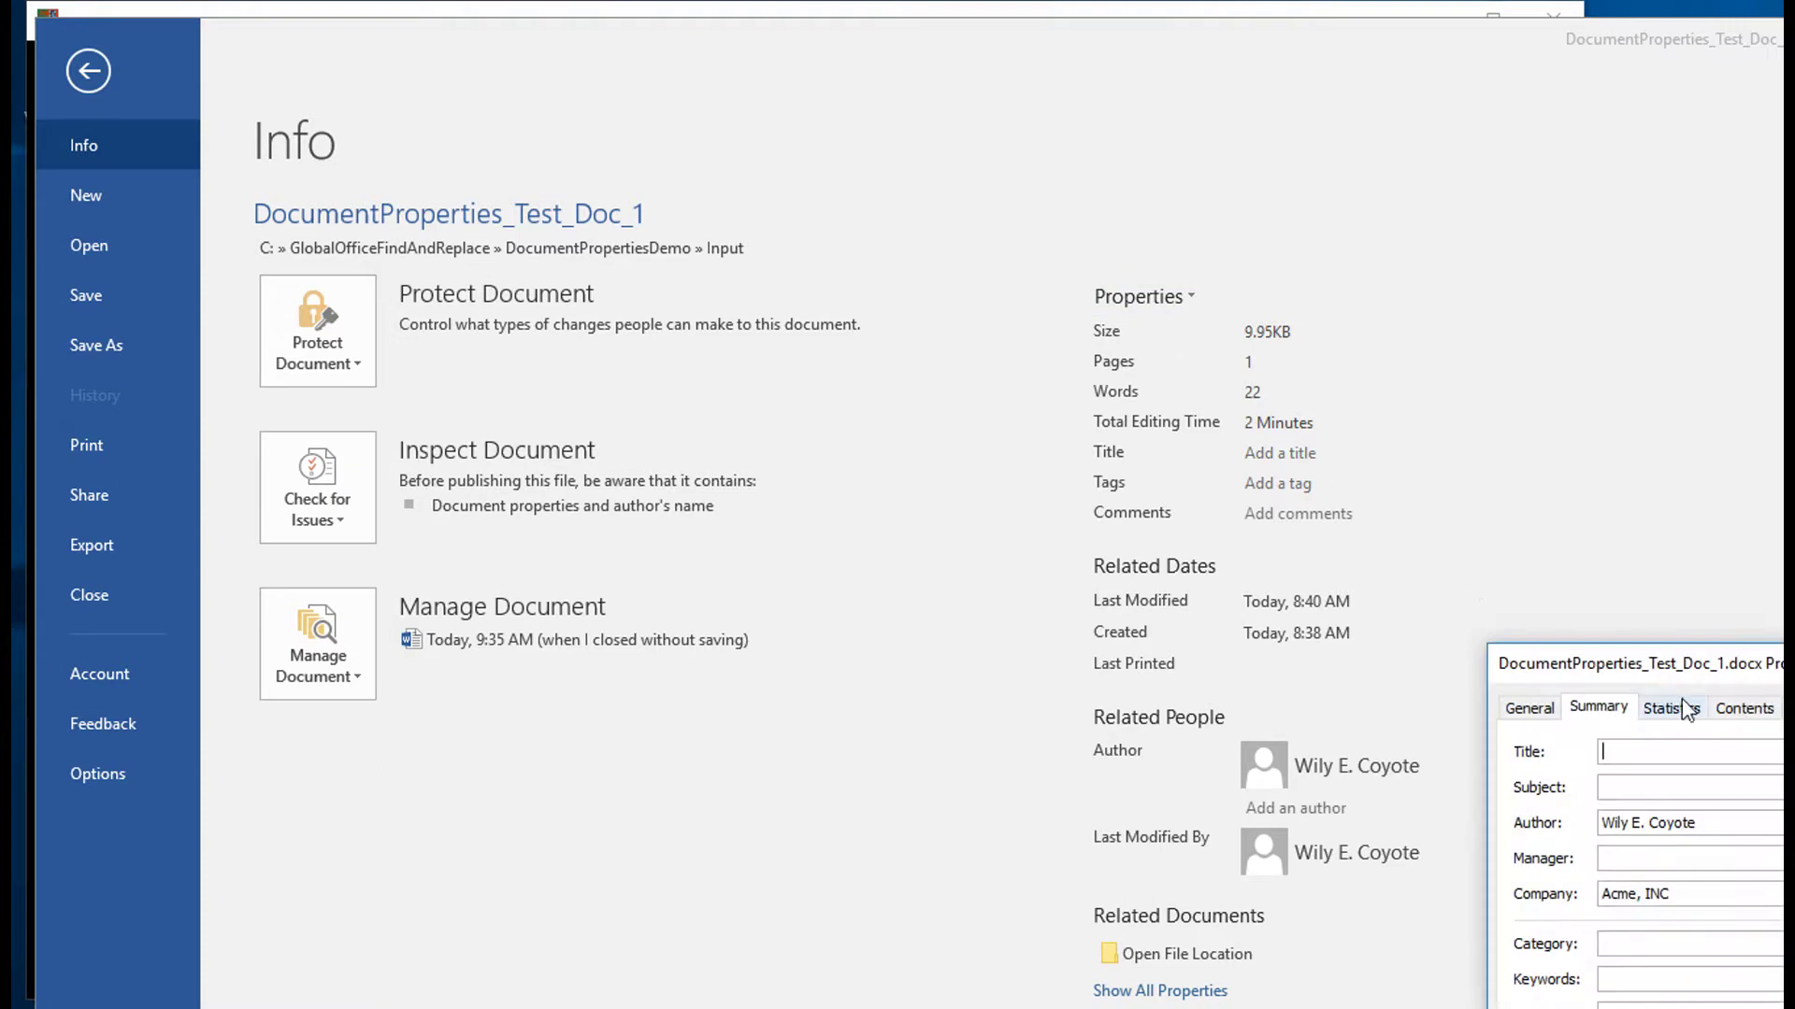
left_click_drag(1707, 675, 854, 299)
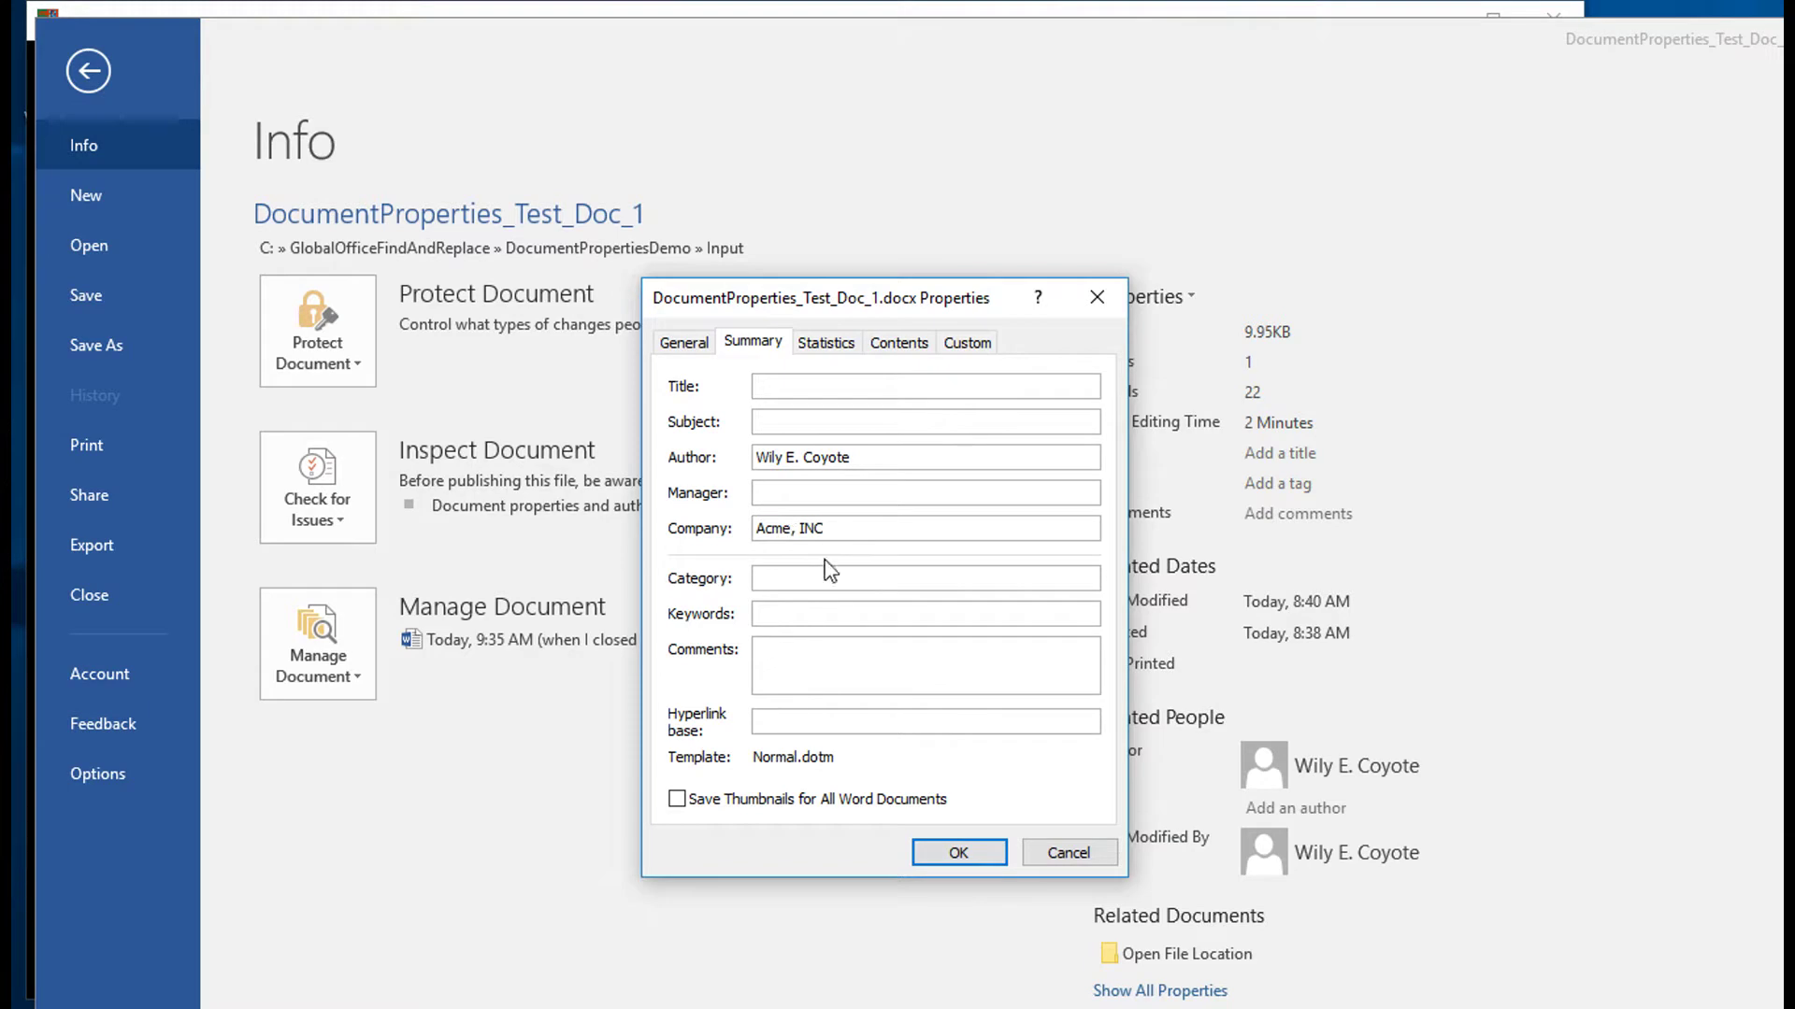
left_click(1066, 853)
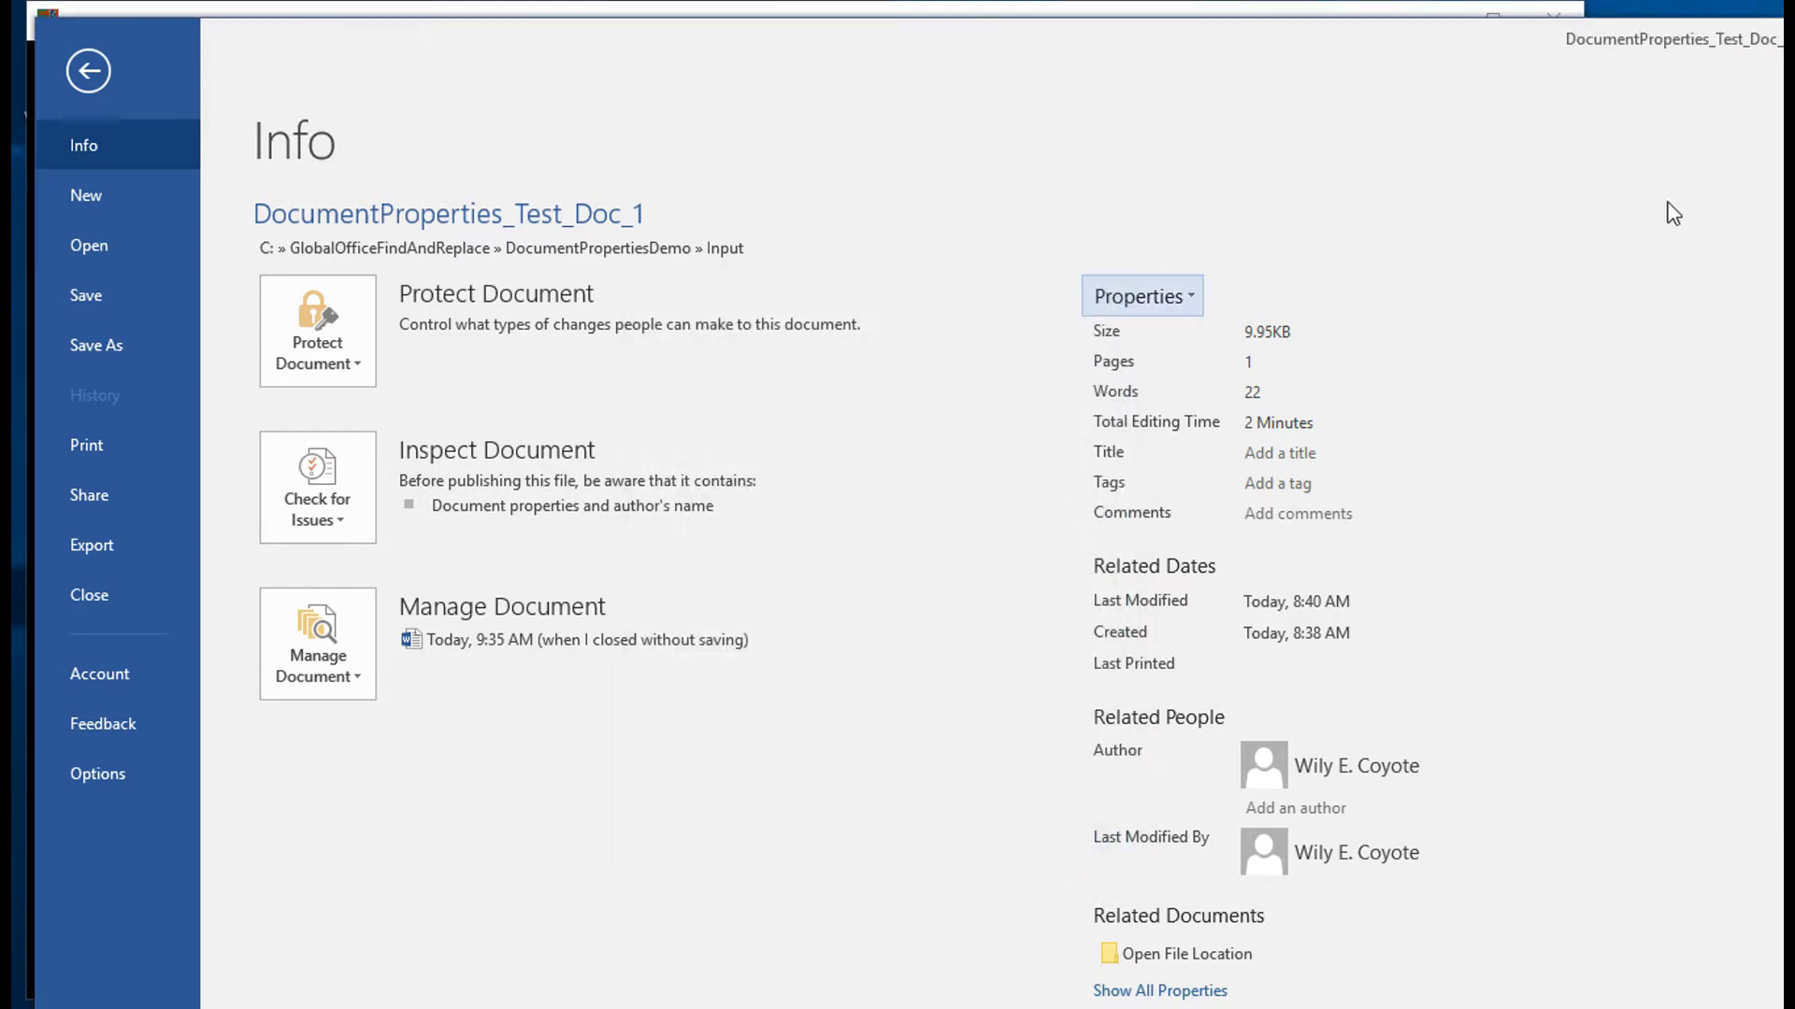
left_click_drag(1650, 75, 309, 208)
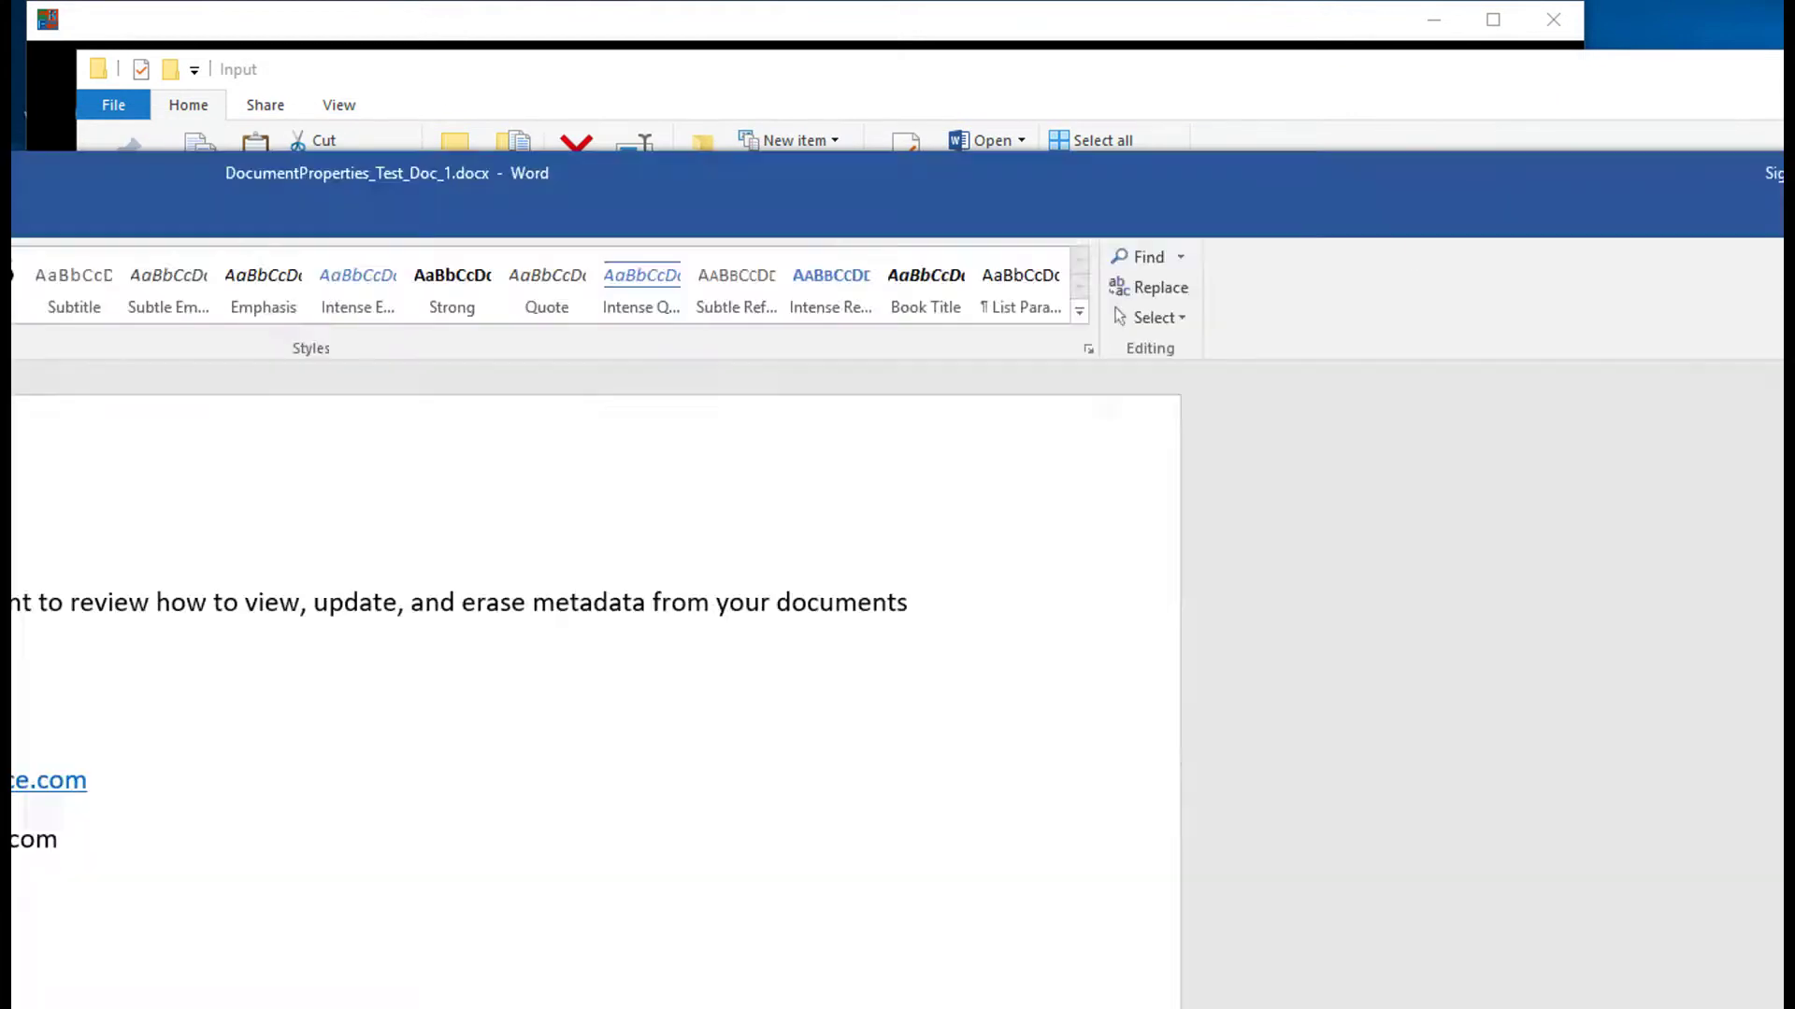
- Open DocumentProperties_Test_Doc_2 from the Input folder and display its advanced properties
left_click(1300, 343)
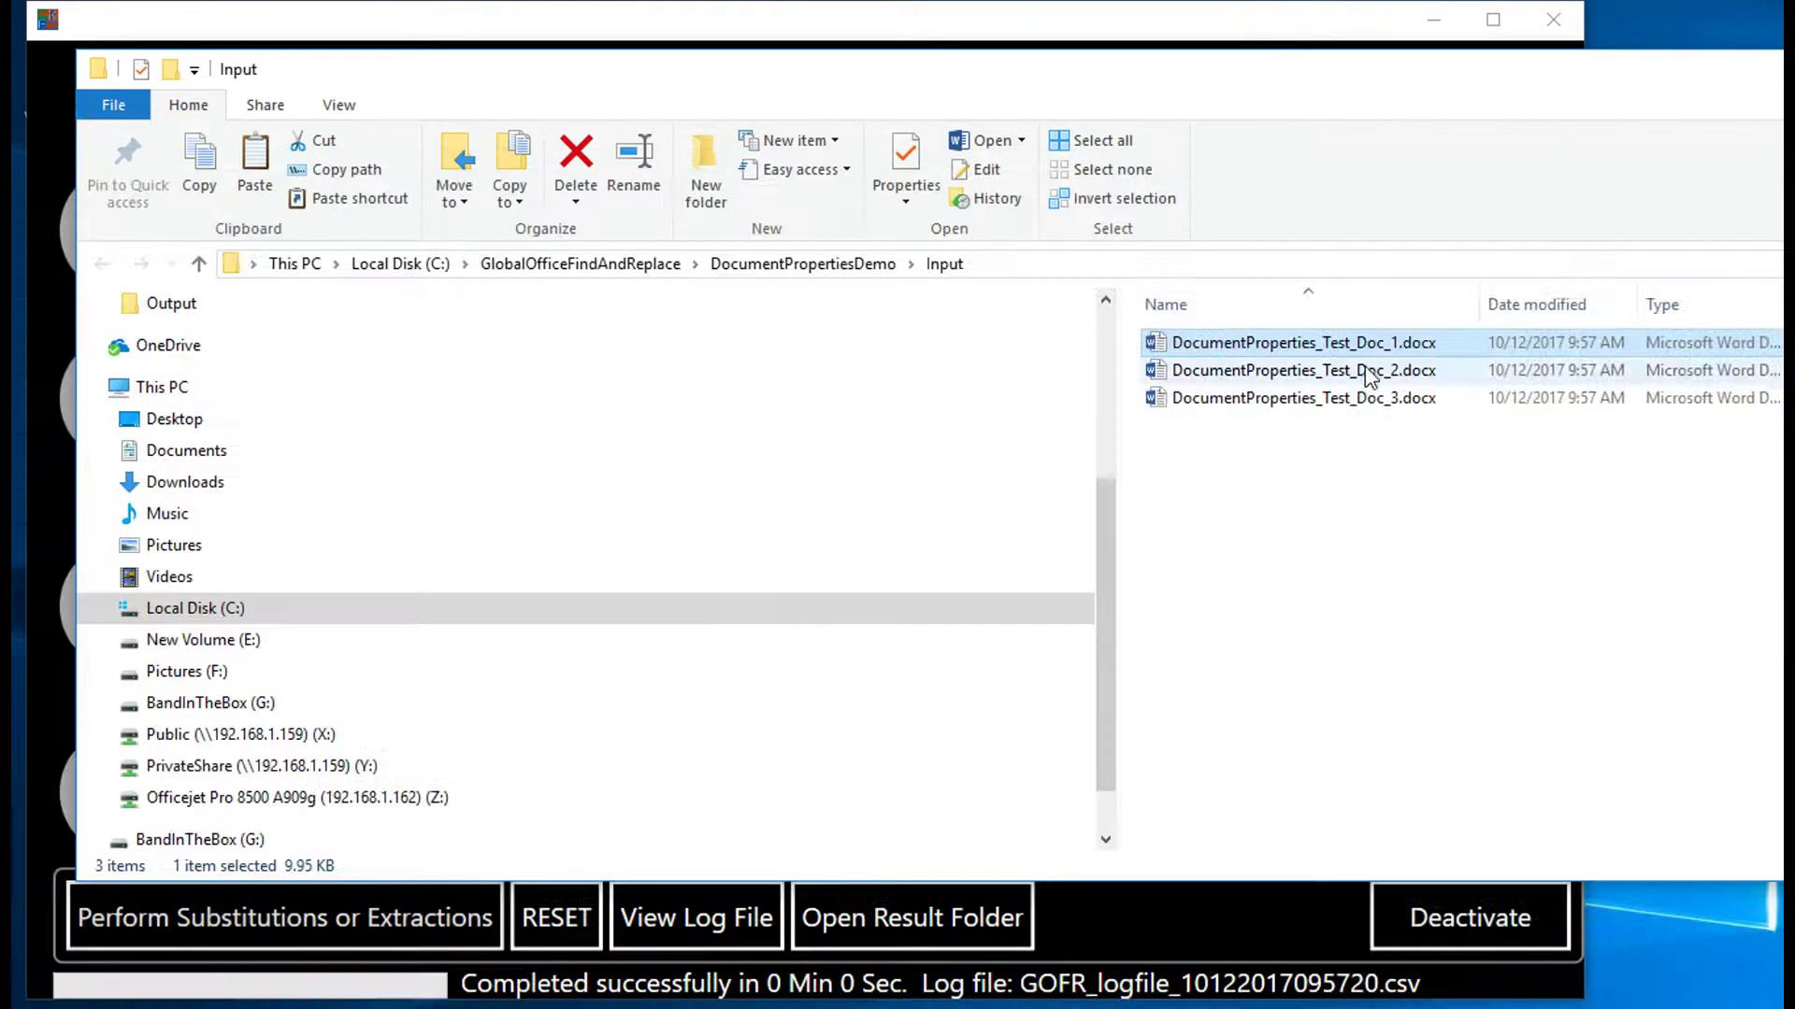
double_click(1244, 373)
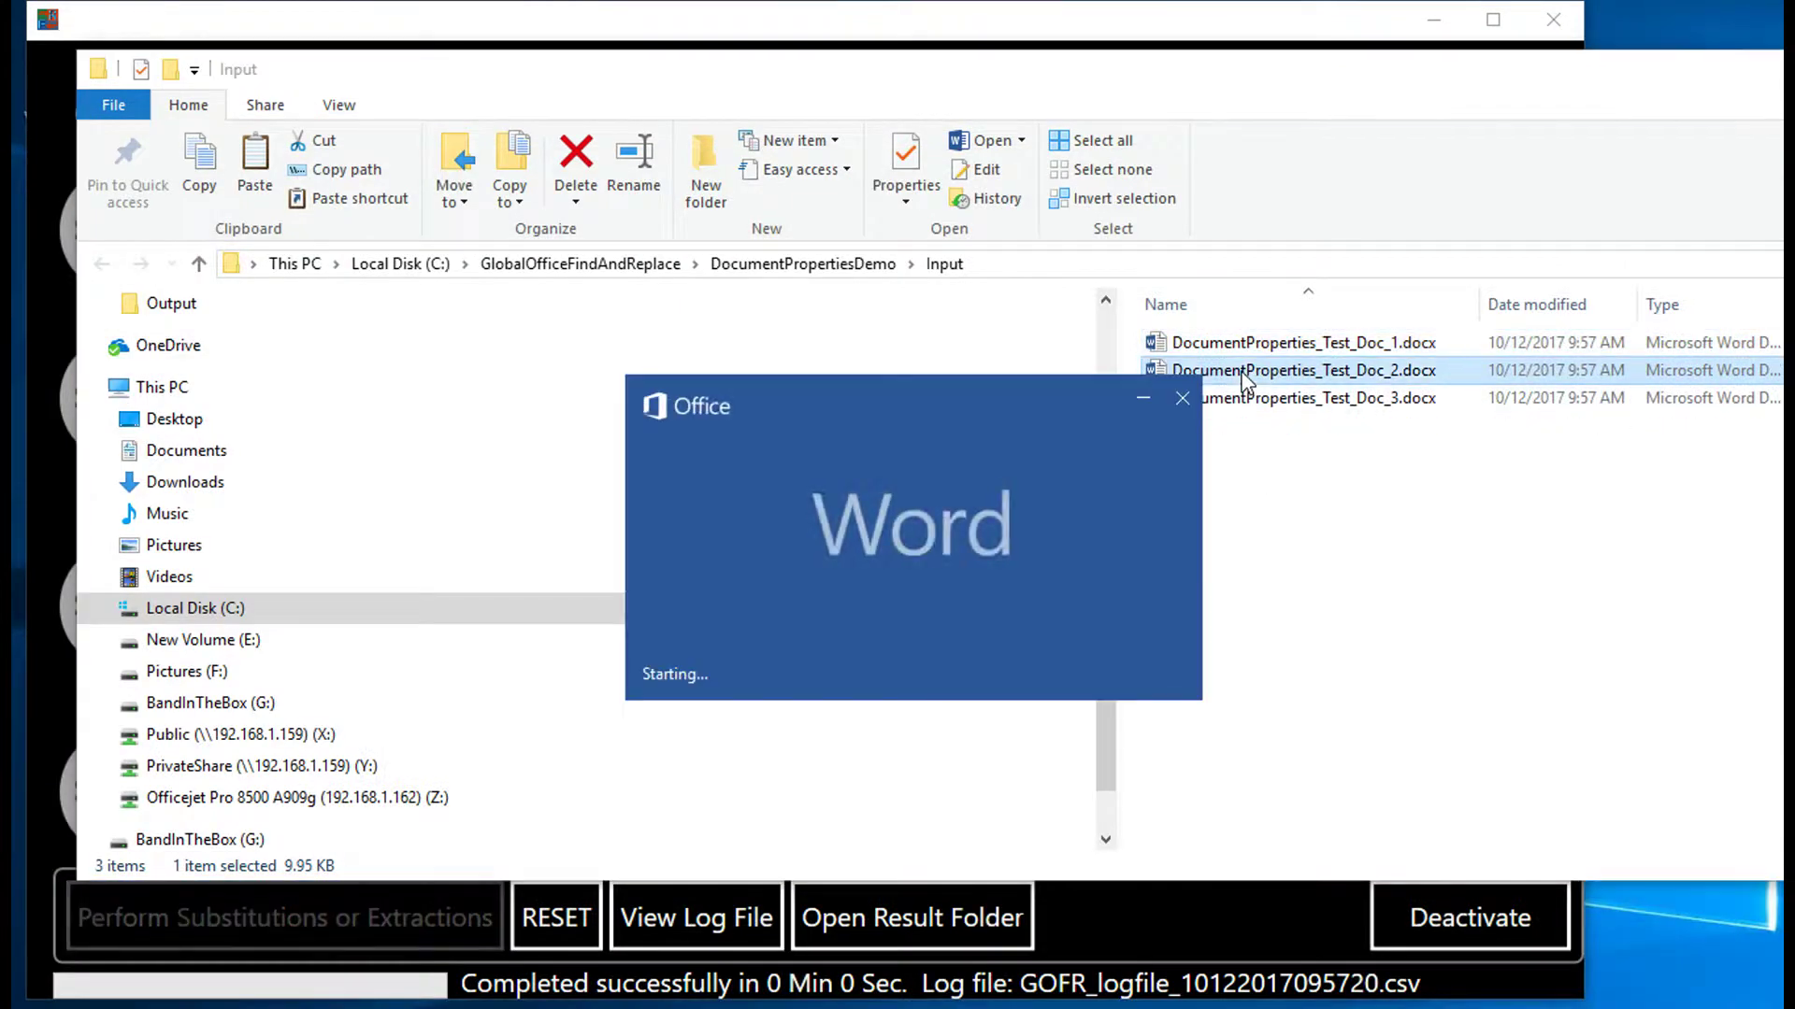
left_click_drag(553, 187, 1783, 100)
left_click(185, 120)
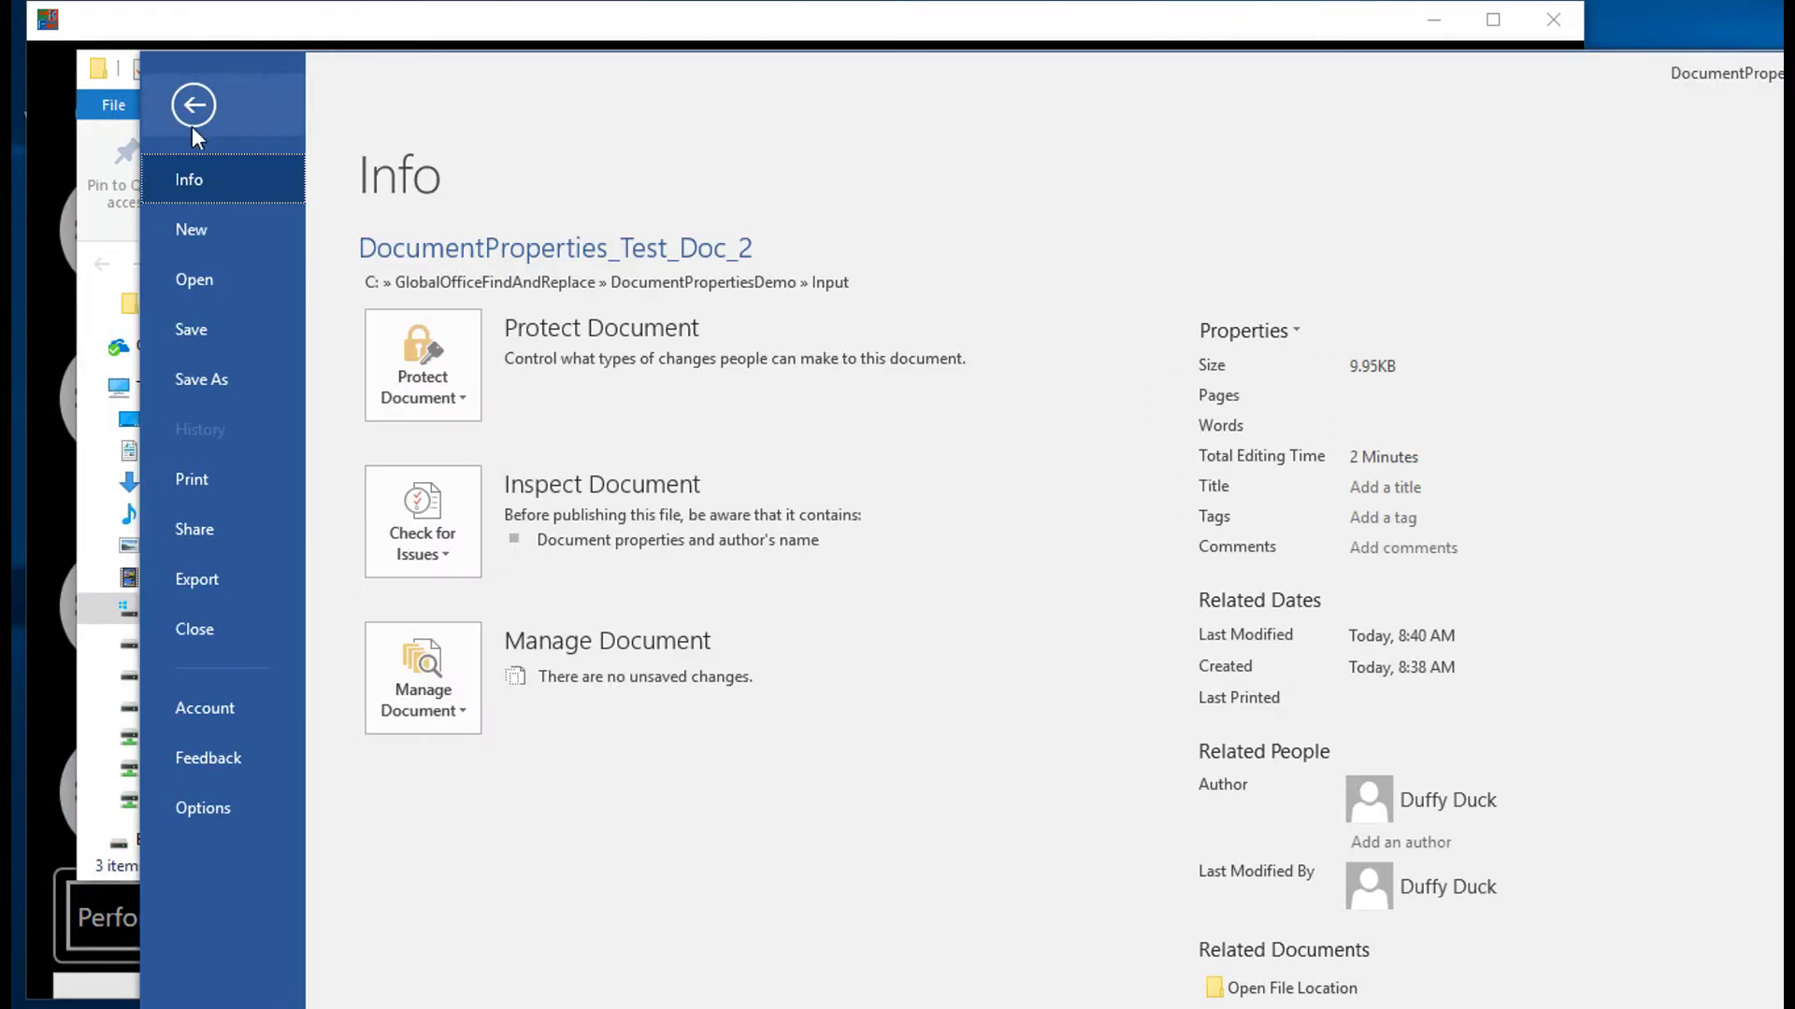
left_click(1237, 331)
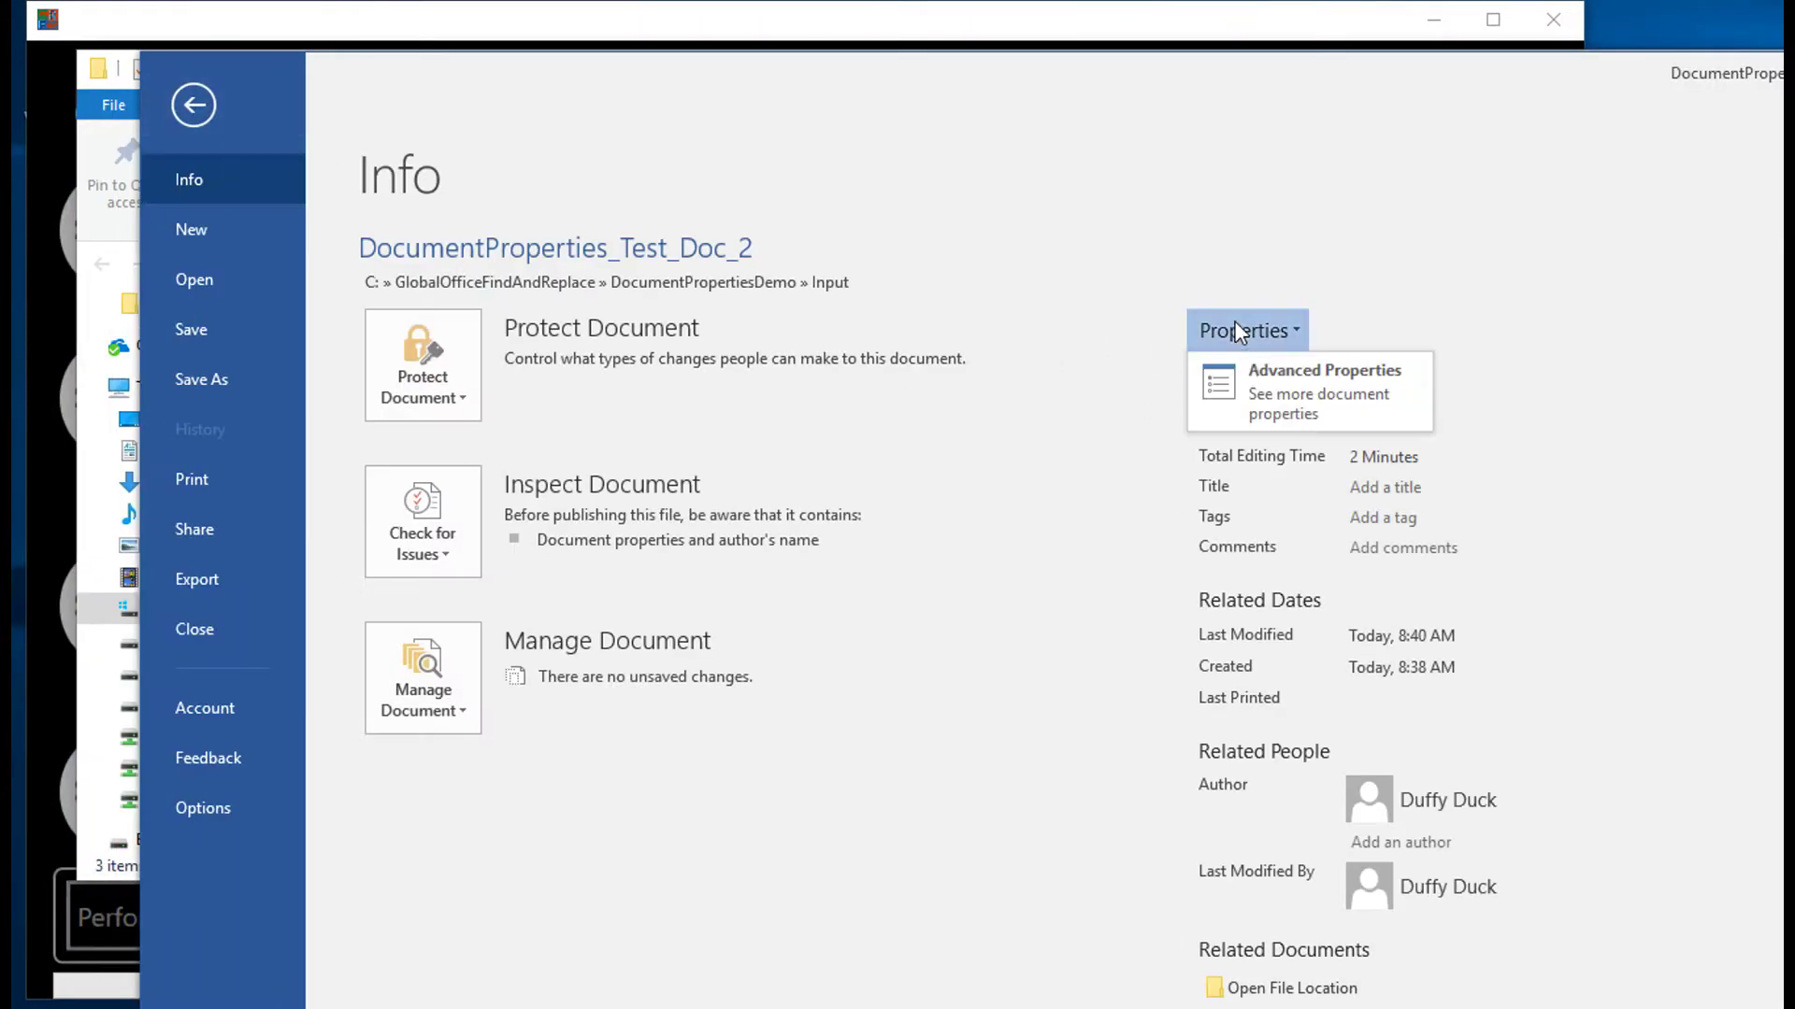
left_click(1248, 372)
left_click_drag(1639, 699, 619, 255)
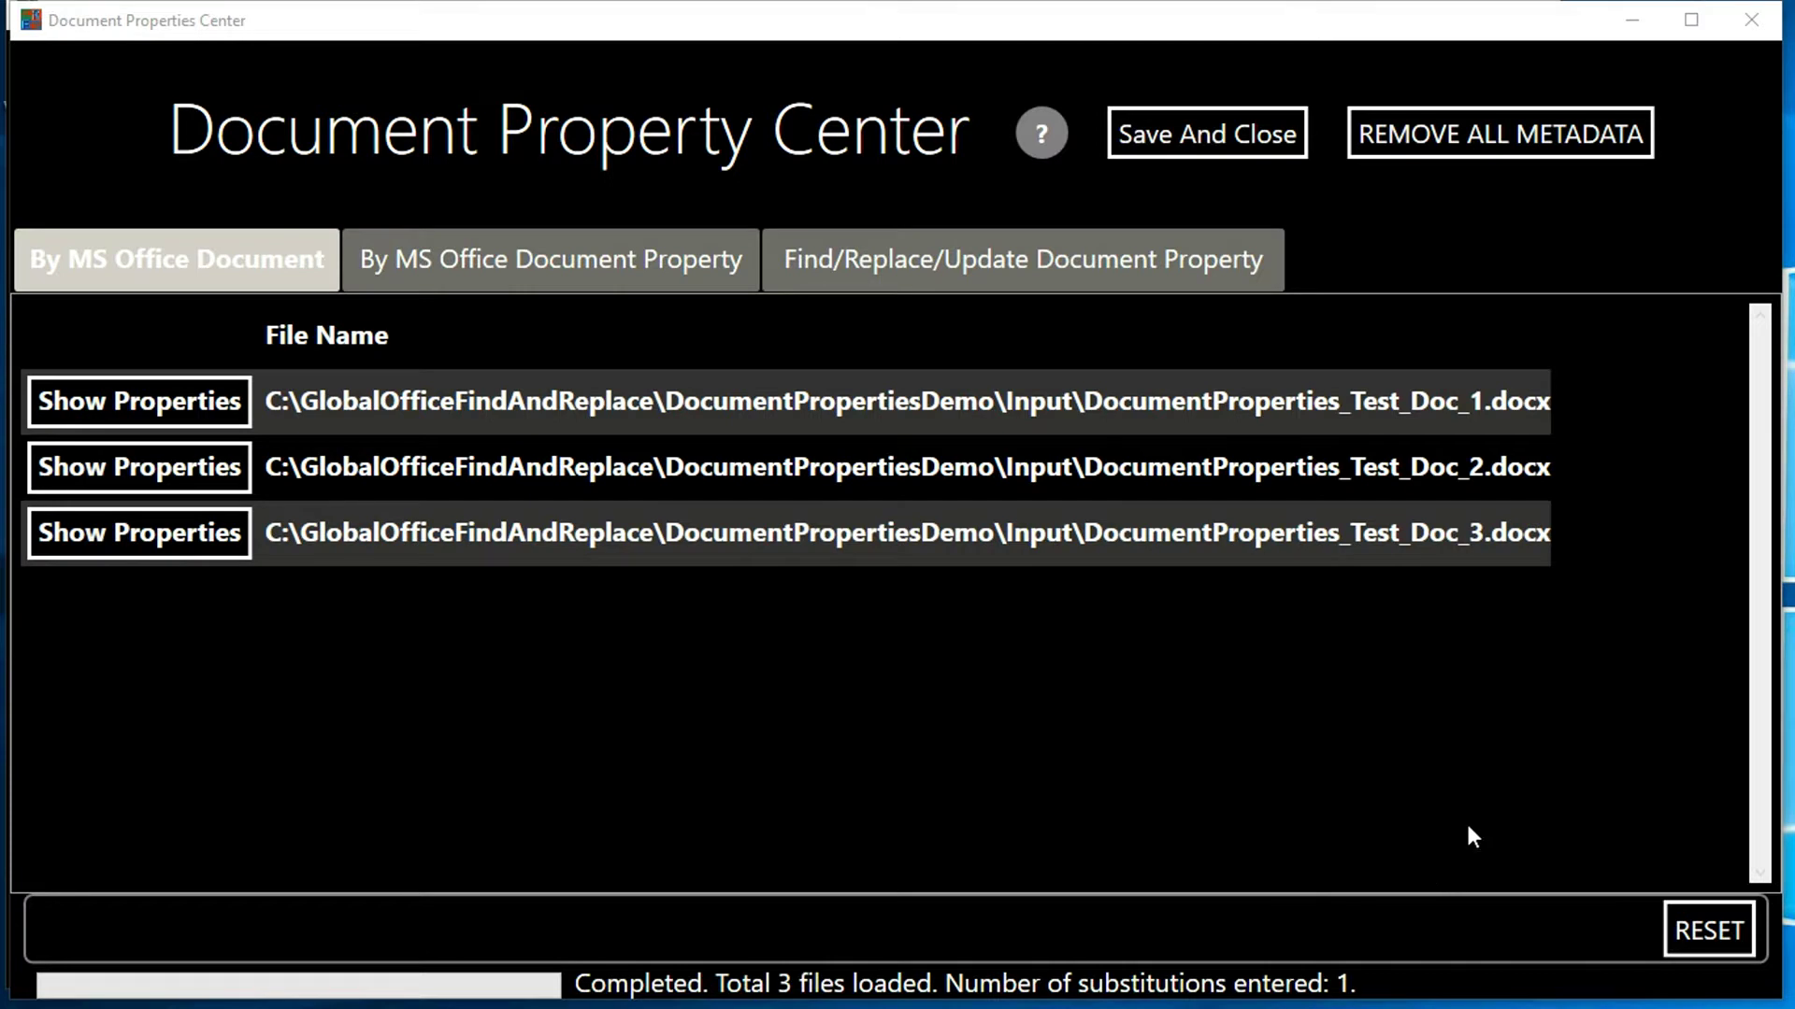
- Replace the Company rule with seven .* regex rules that erase all metadata, and save them
left_click(1105, 267)
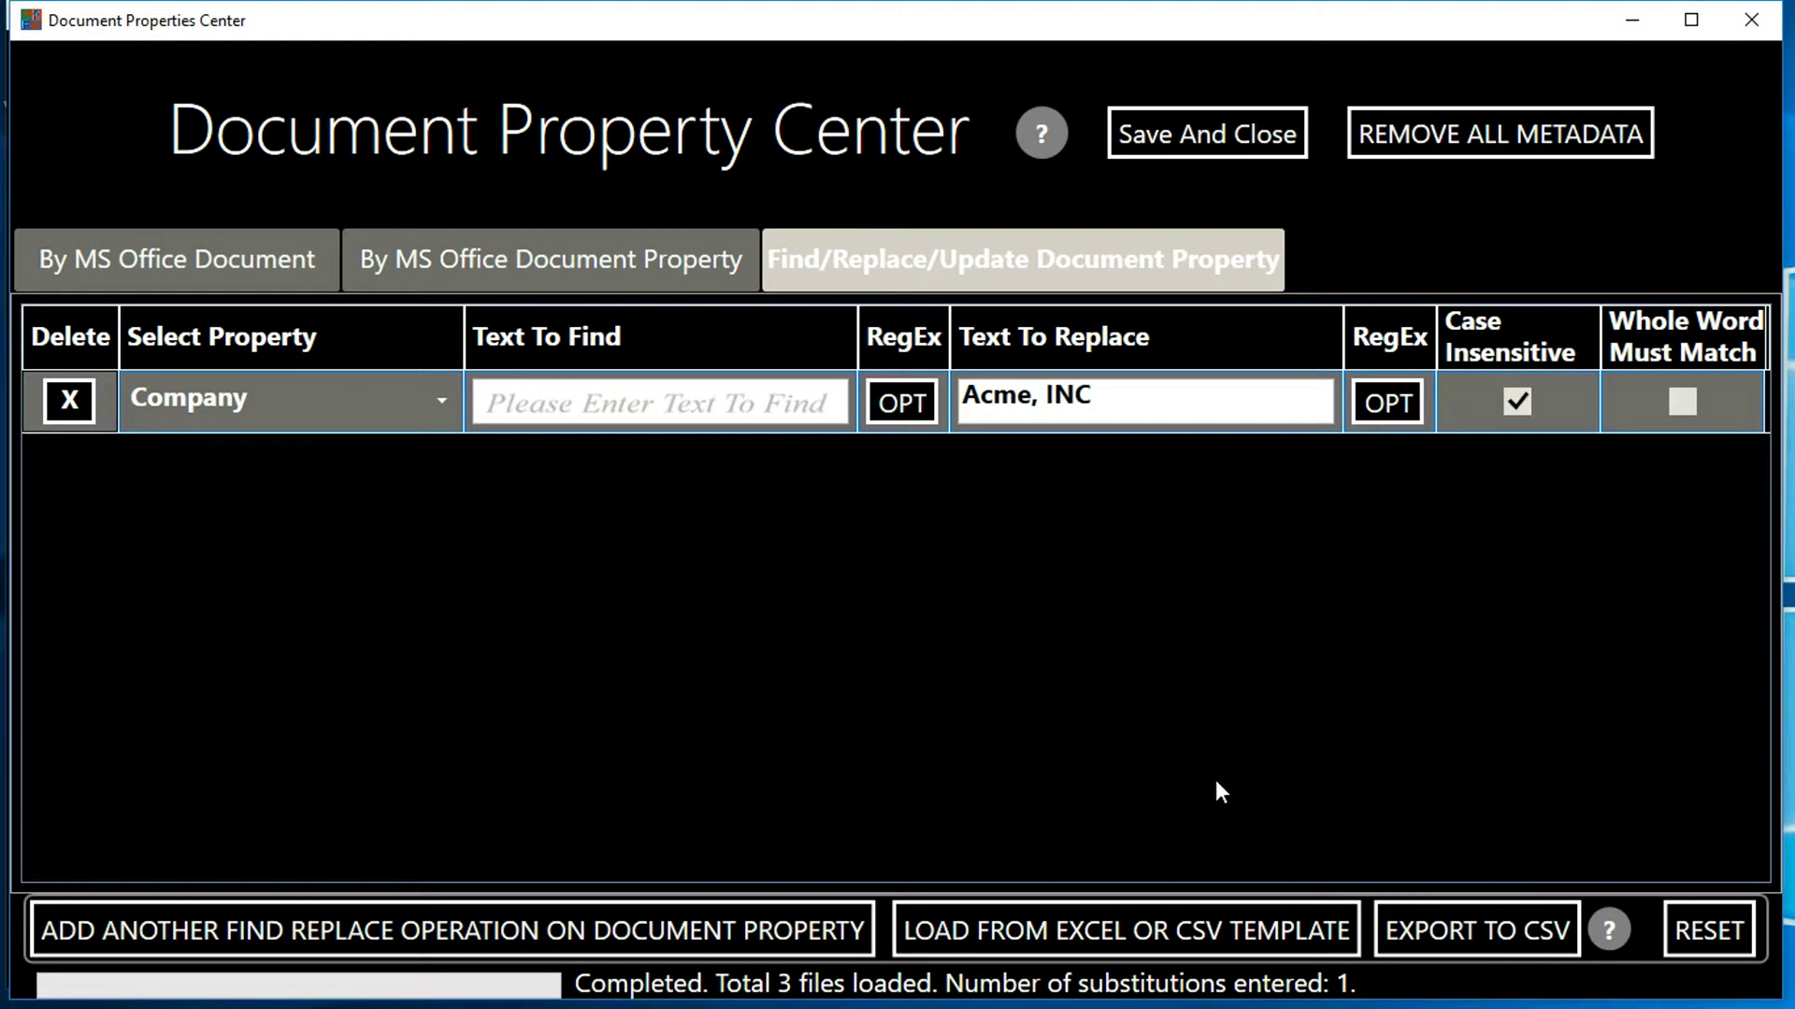
left_click(1702, 923)
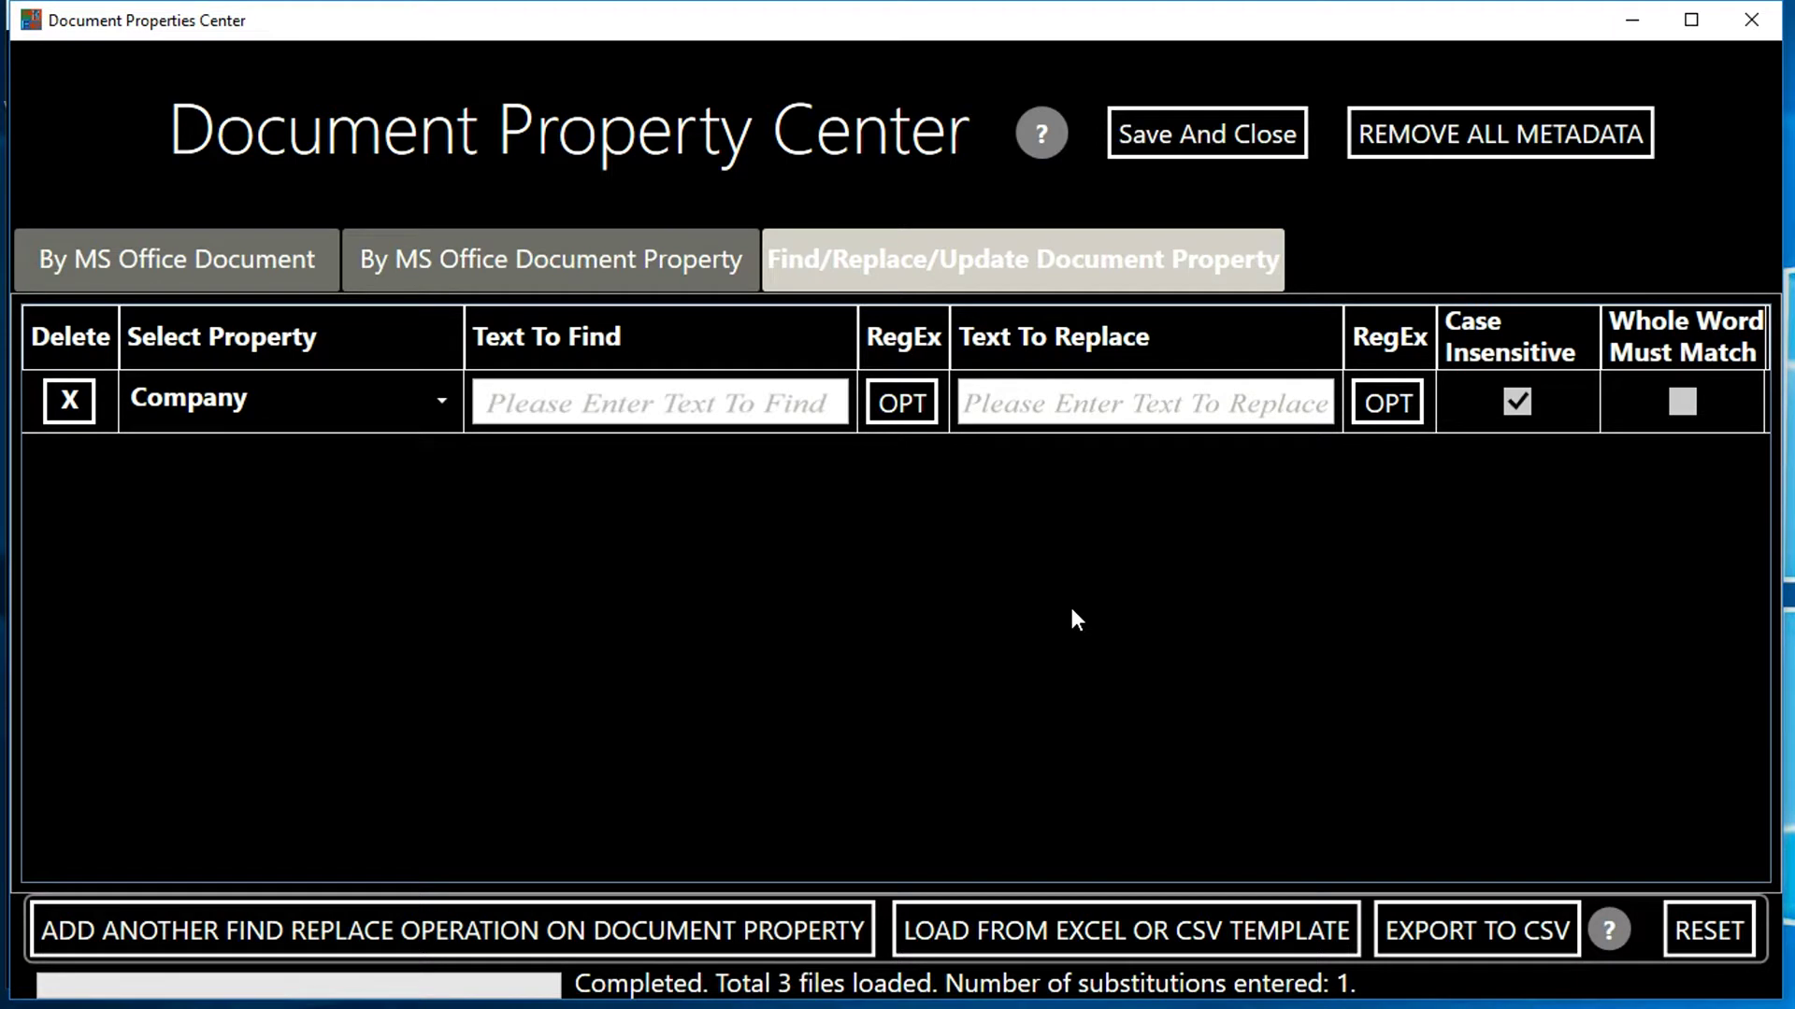
left_click(1484, 137)
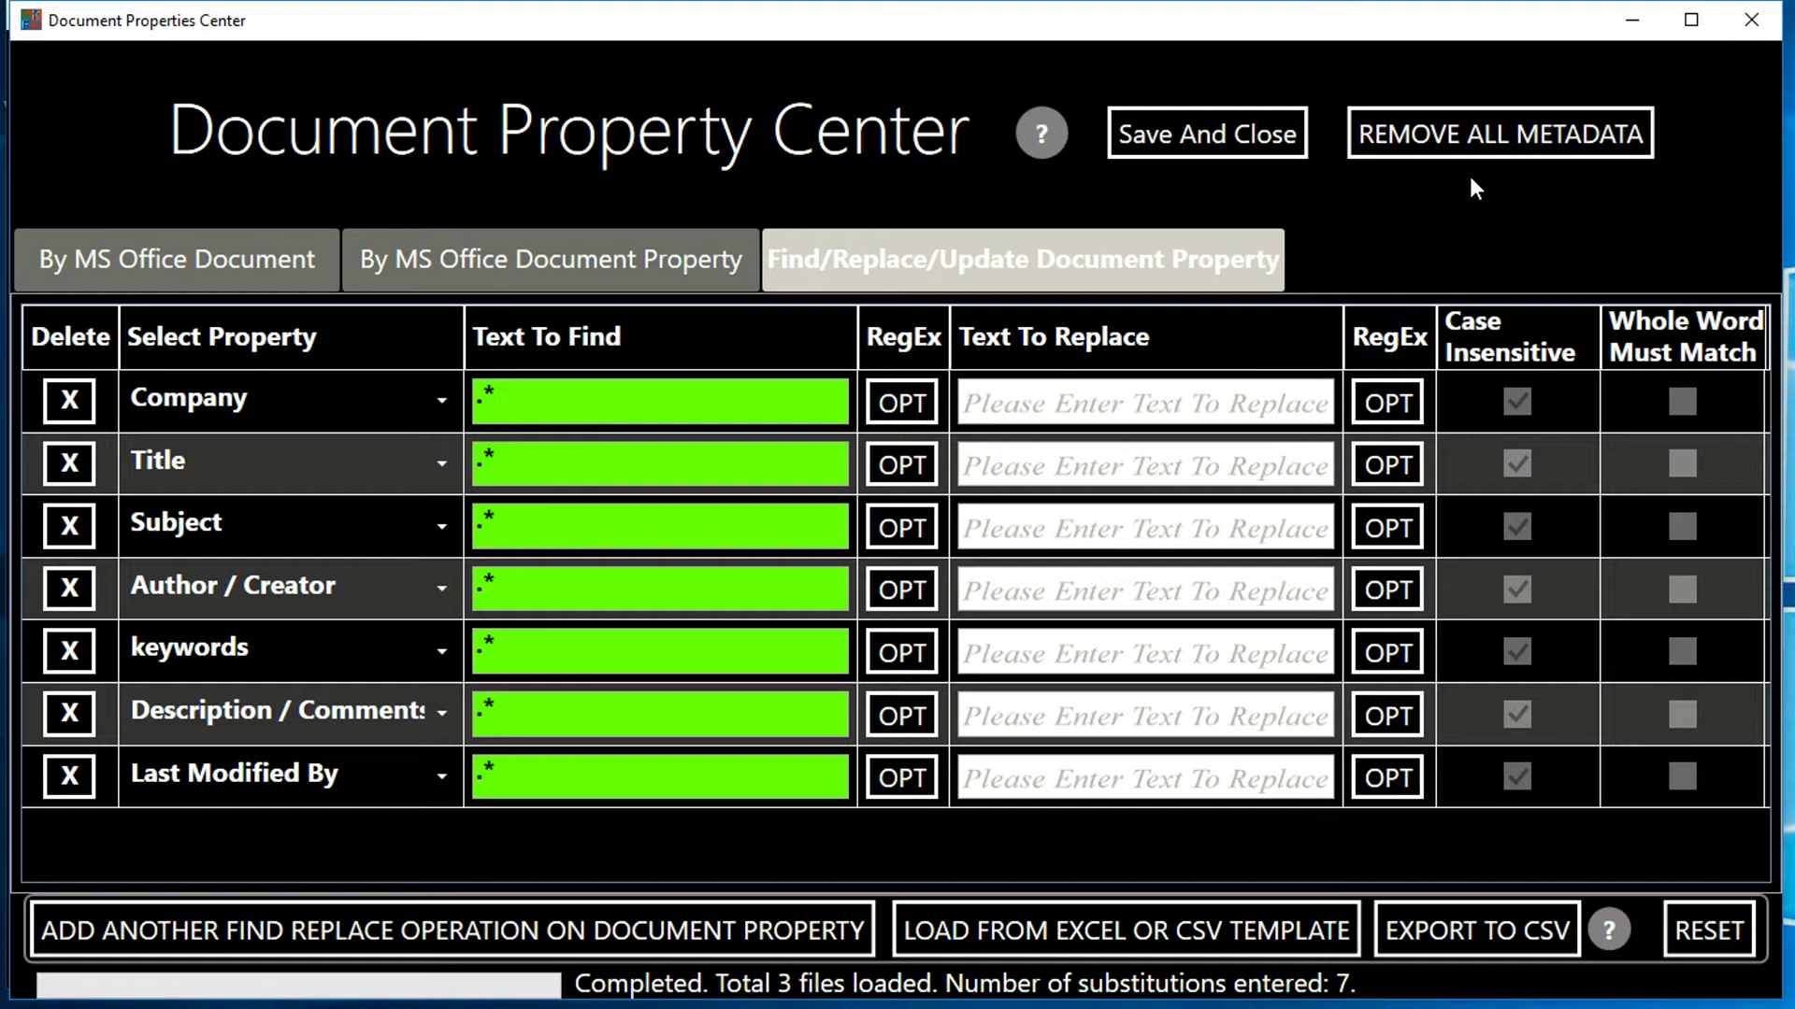
left_click(1210, 133)
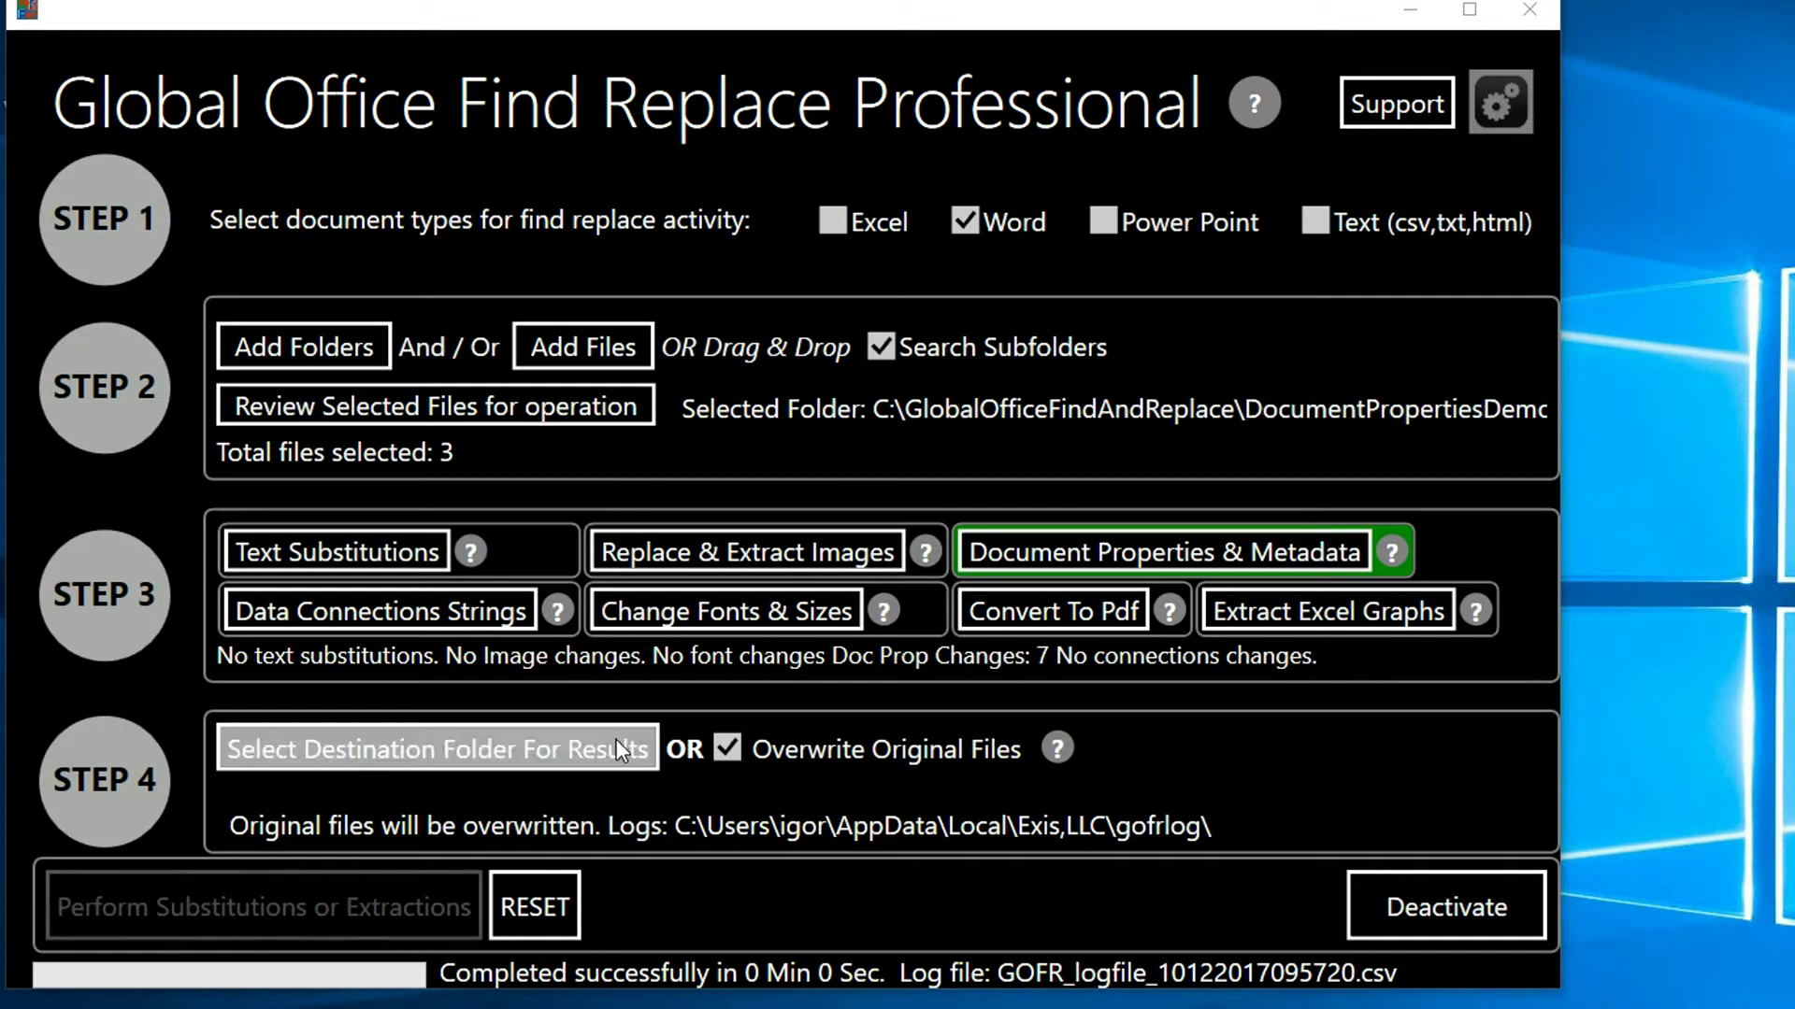
- Run the metadata cleanup on all three documents and open the result folder
left_click(384, 901)
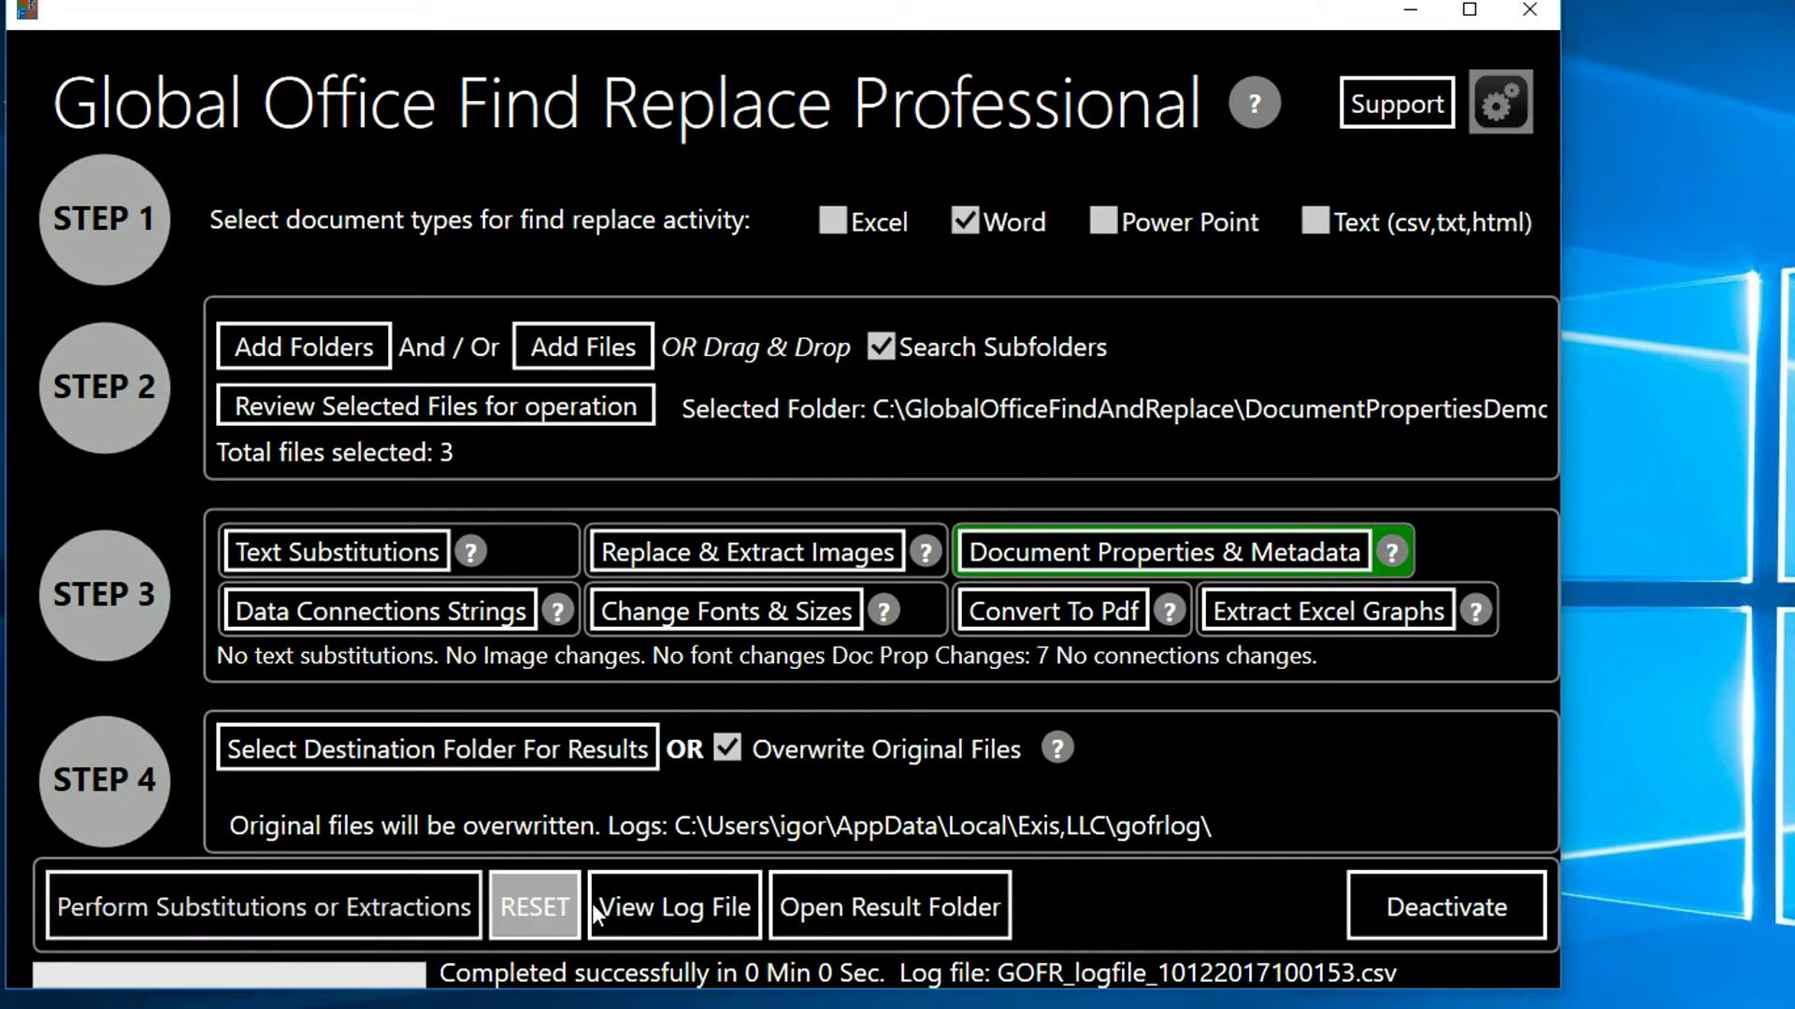
left_click(846, 909)
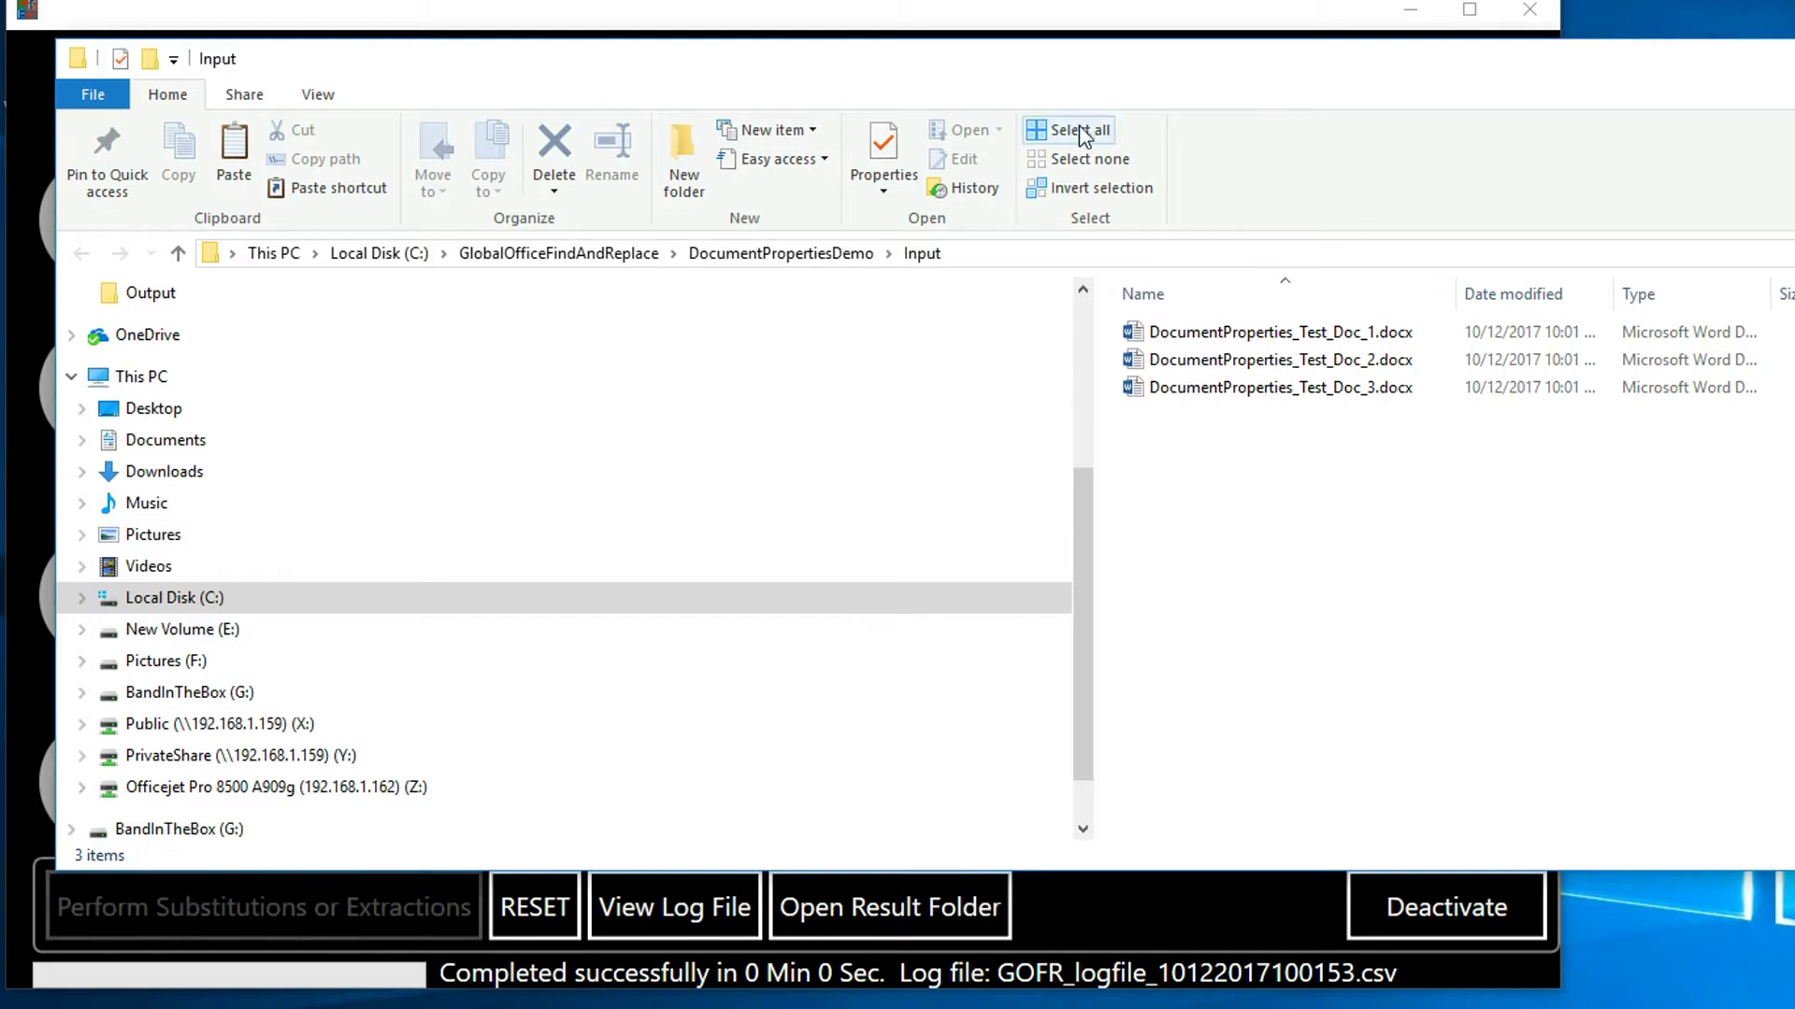
left_click_drag(1133, 86, 626, 86)
- Open DocumentProperties_Test_Doc_1 and confirm its Summary, Statistics and Contents properties are blank
double_click(655, 332)
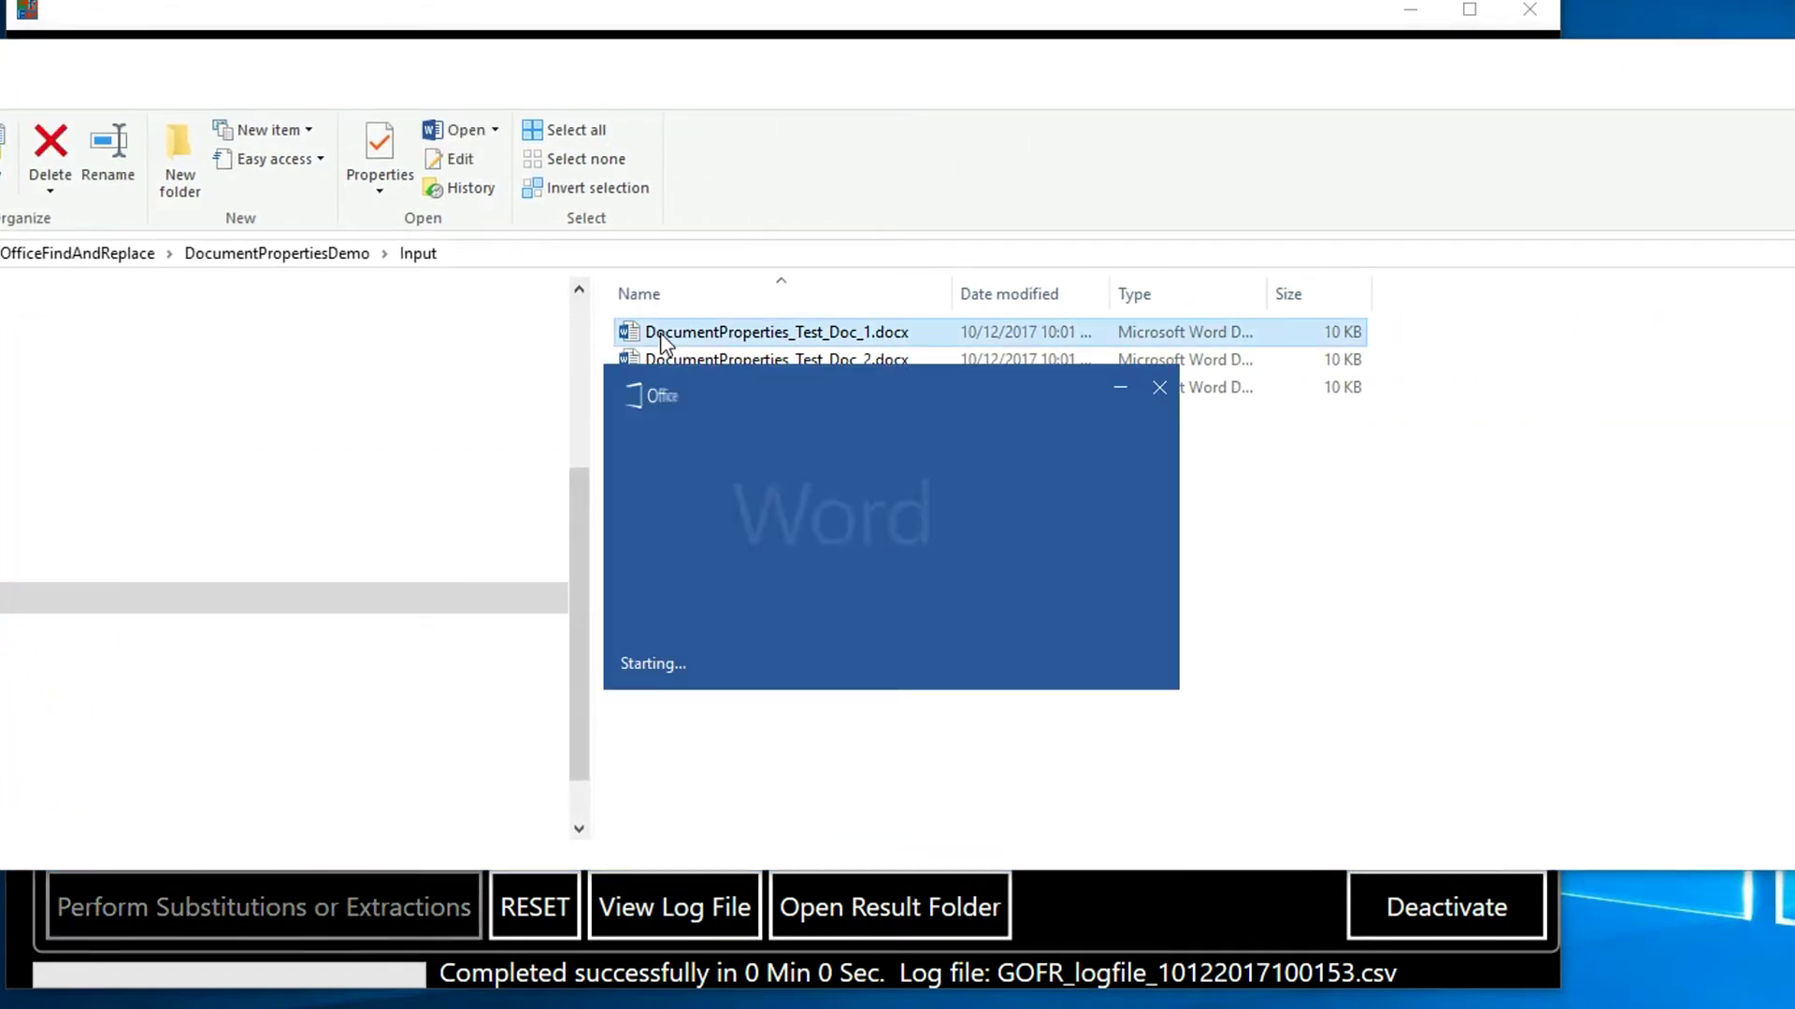
left_click_drag(385, 168, 1627, 68)
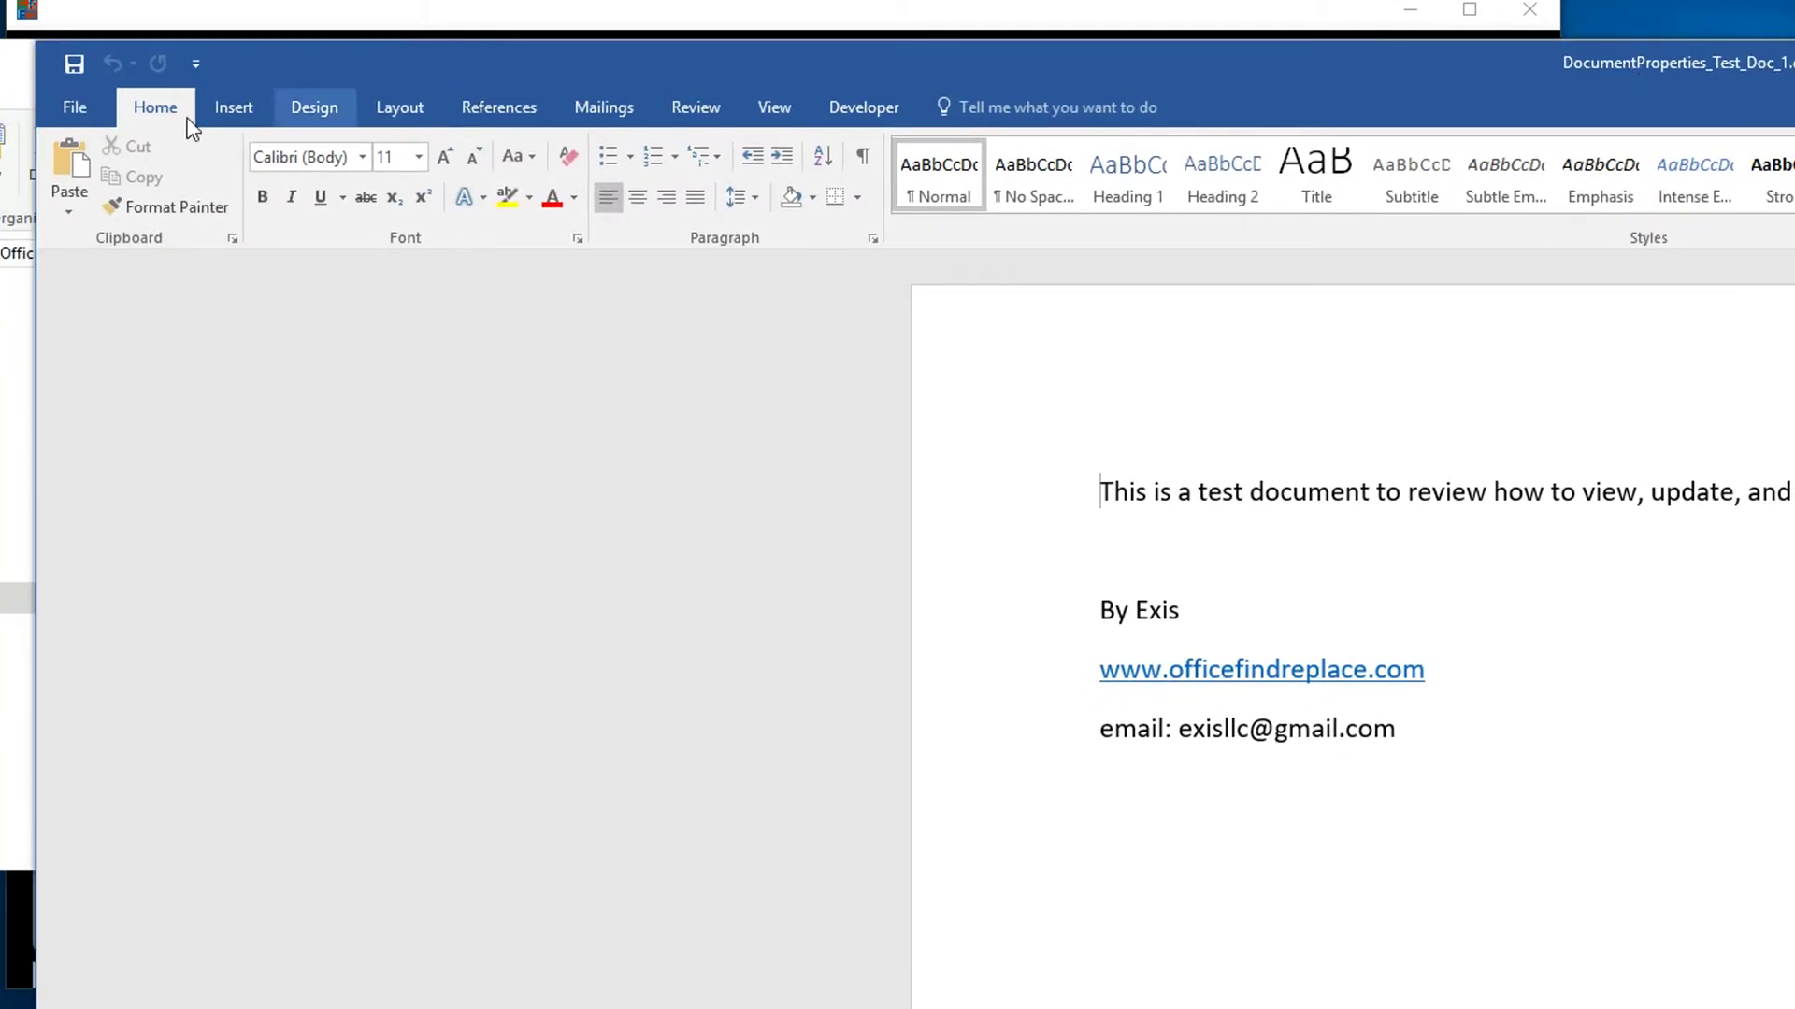
left_click(71, 107)
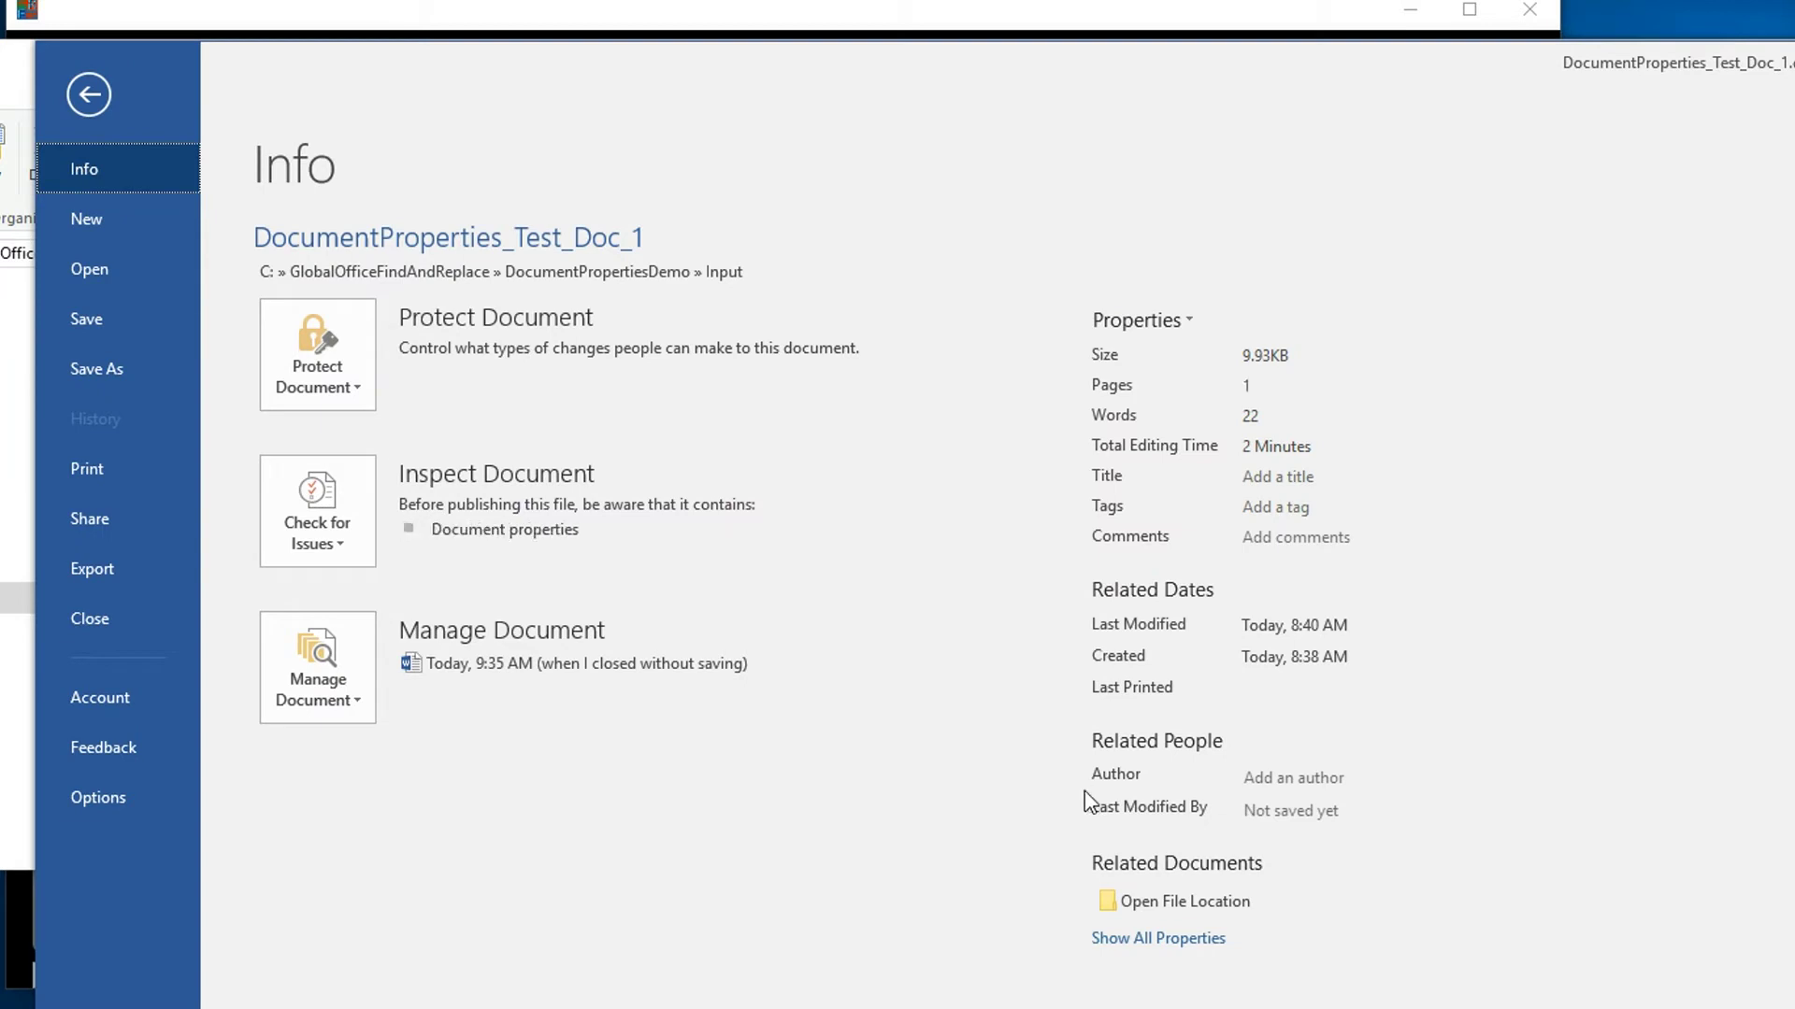
left_click(1163, 327)
left_click(1161, 385)
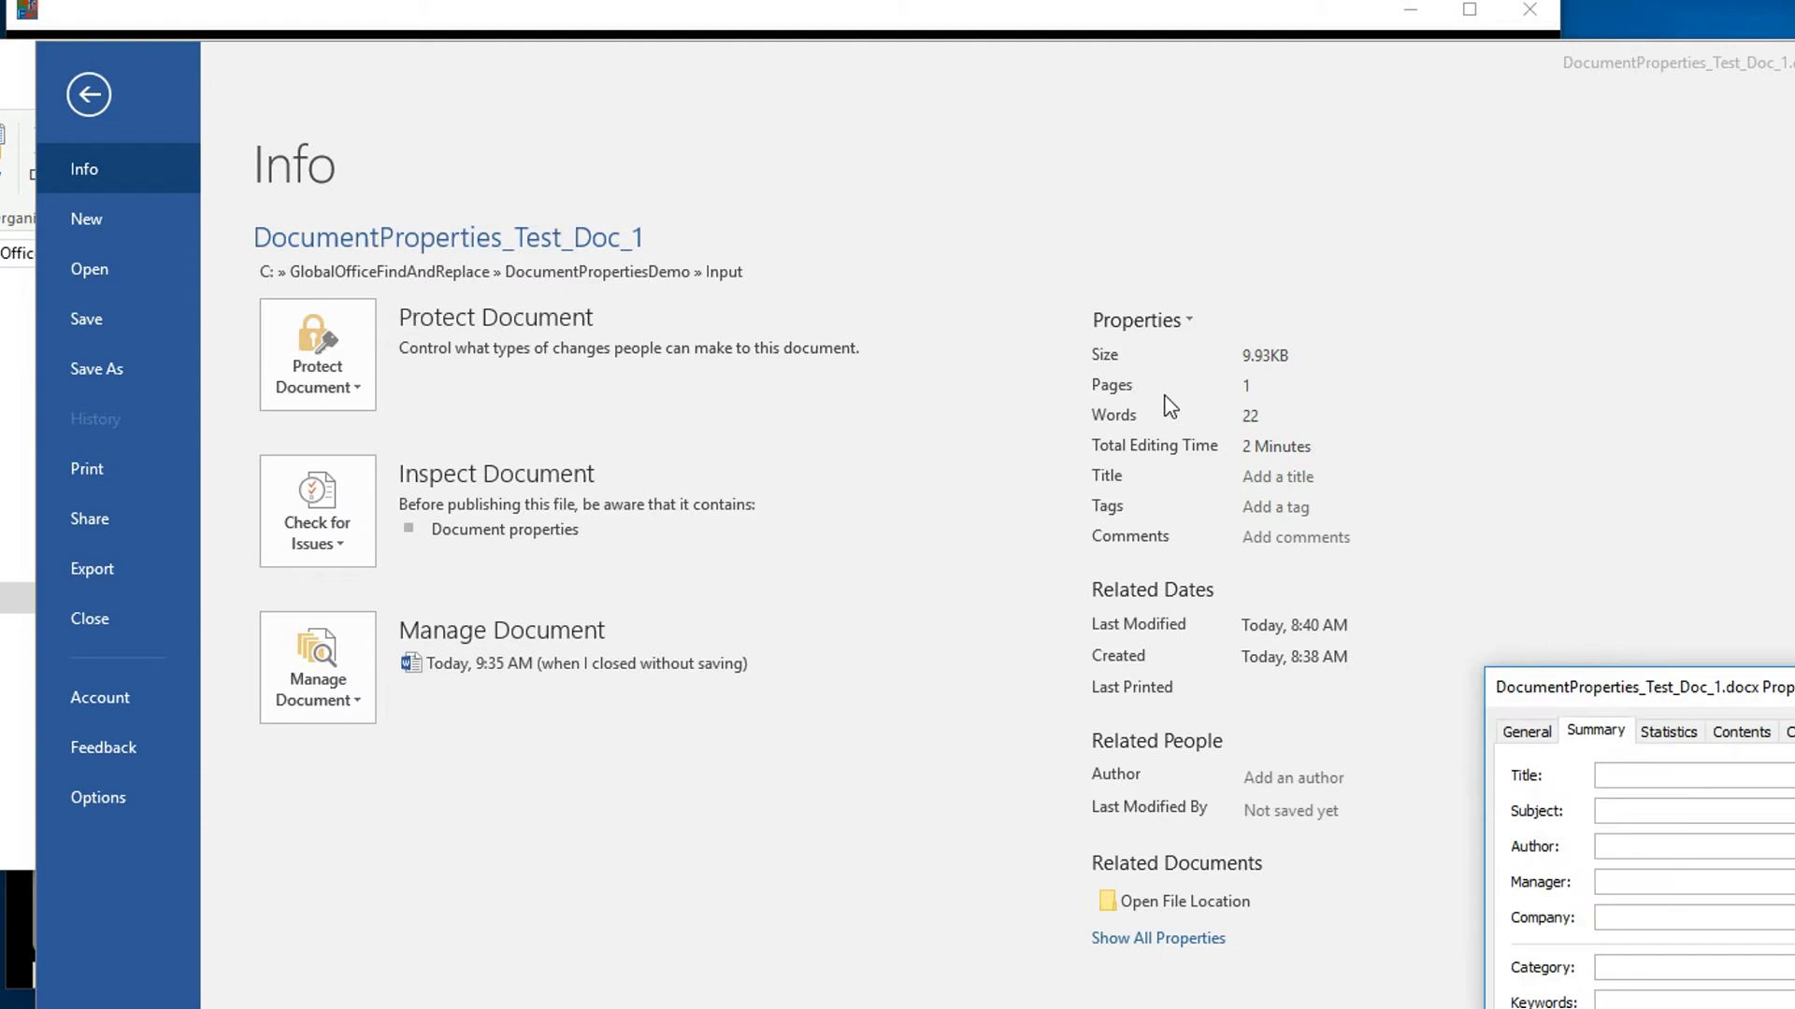
left_click_drag(1669, 695, 828, 344)
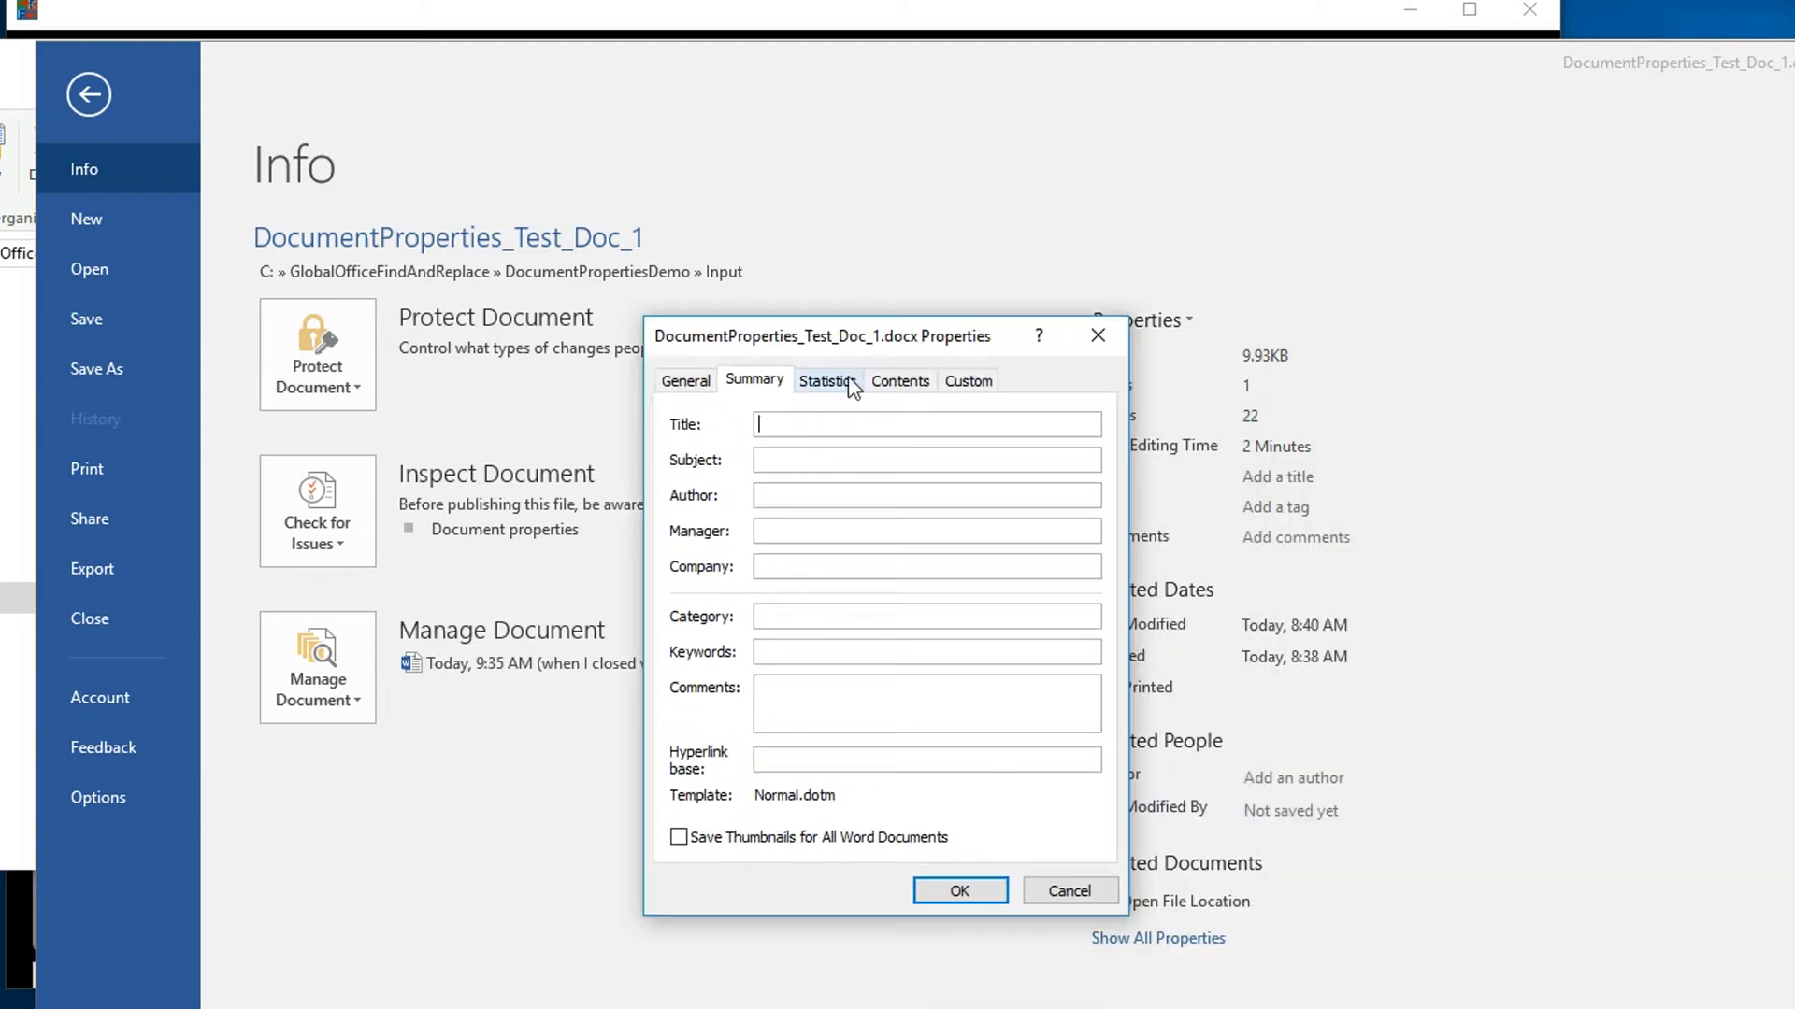
left_click(828, 384)
left_click(897, 380)
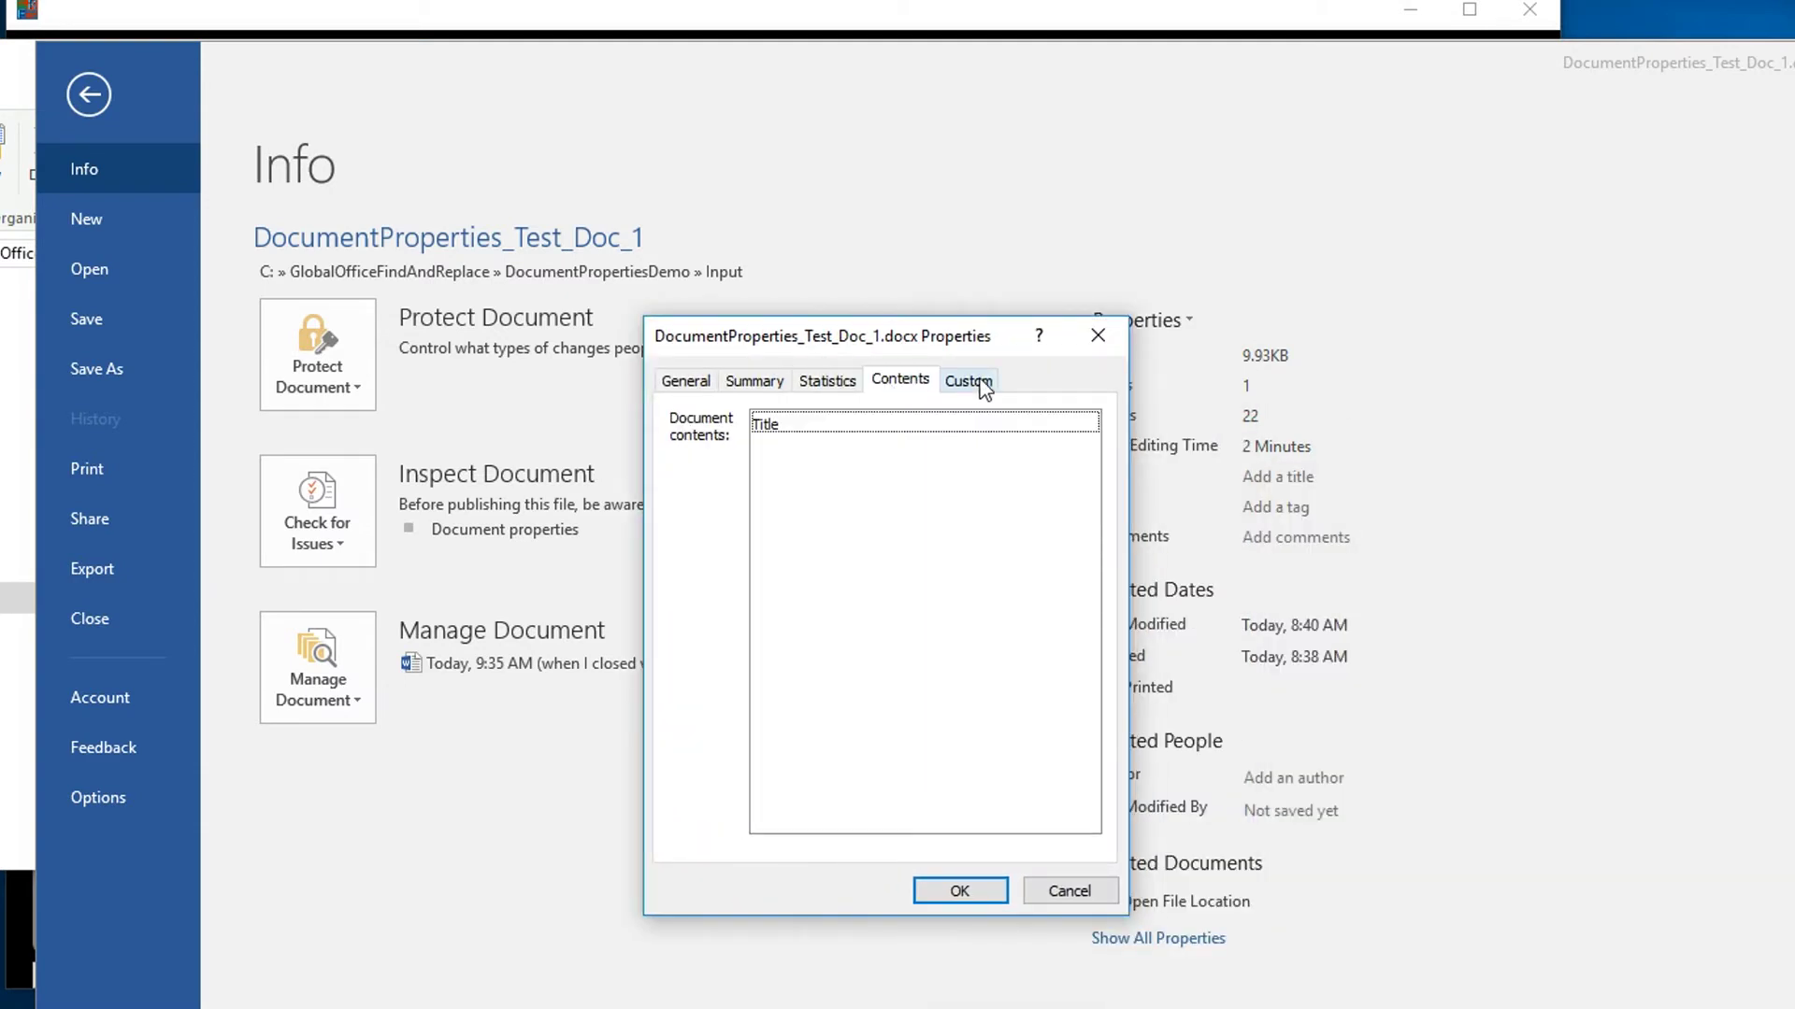
left_click(753, 381)
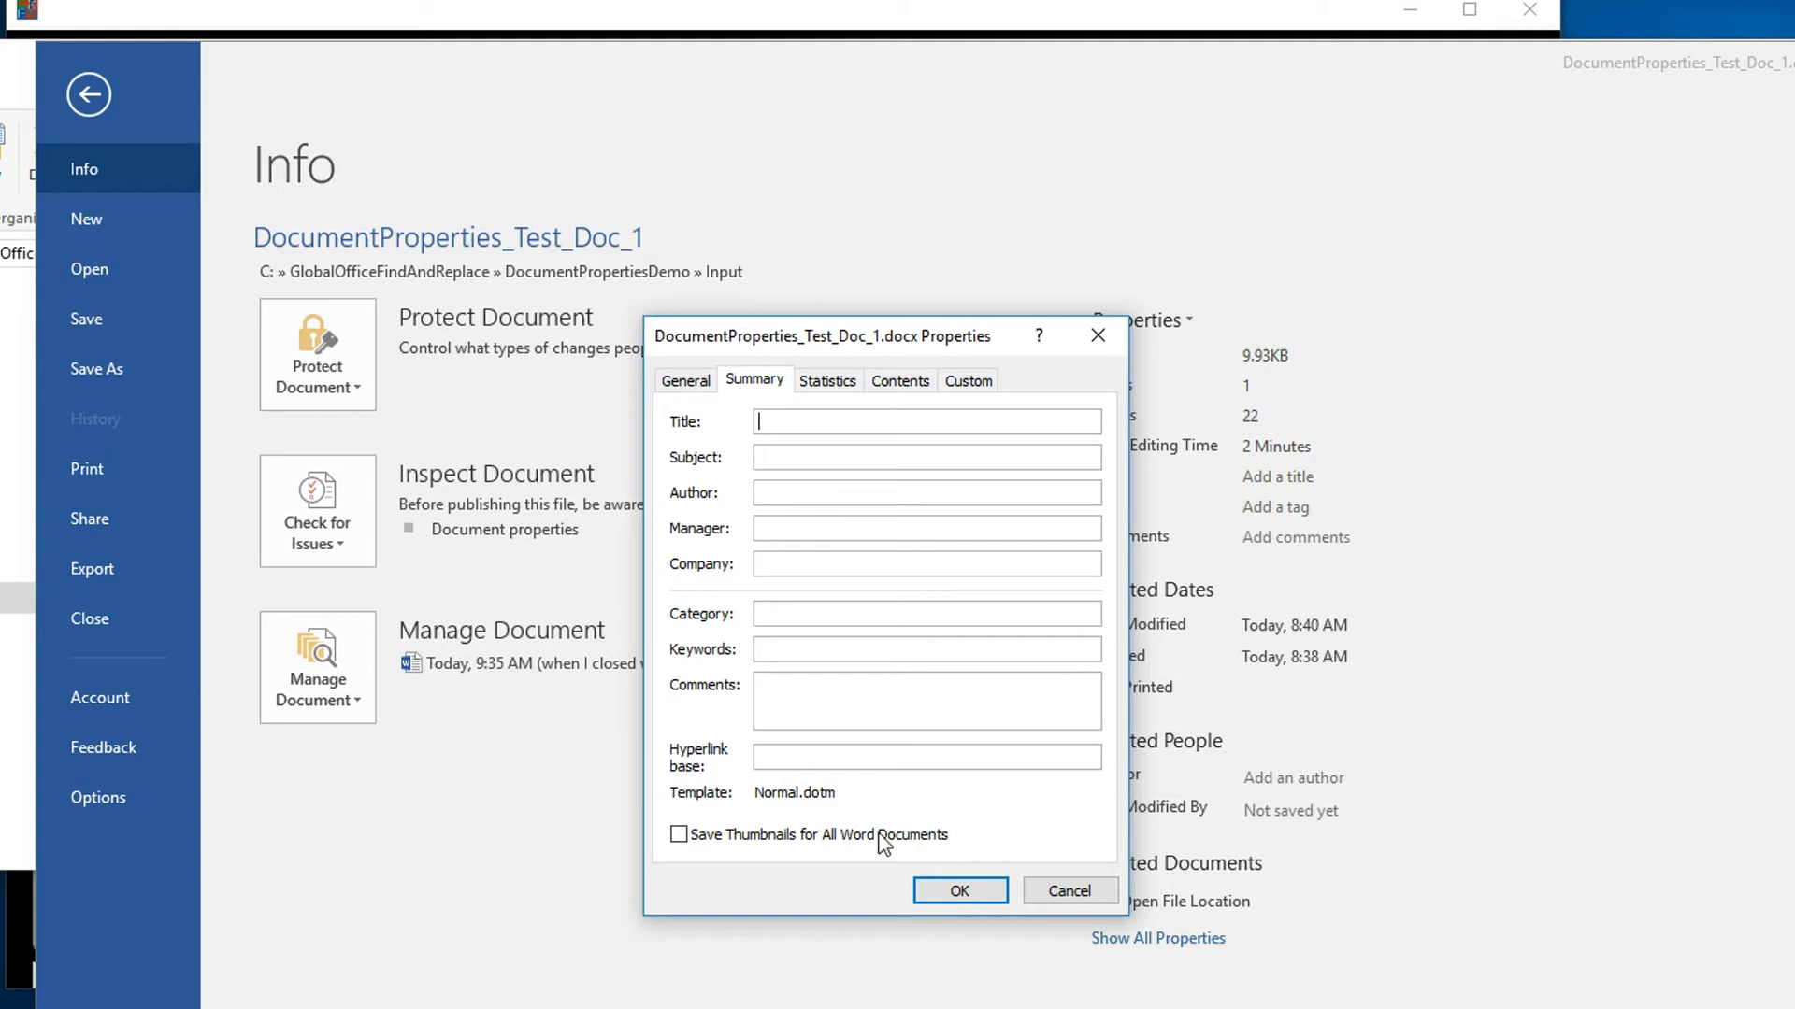
left_click(960, 889)
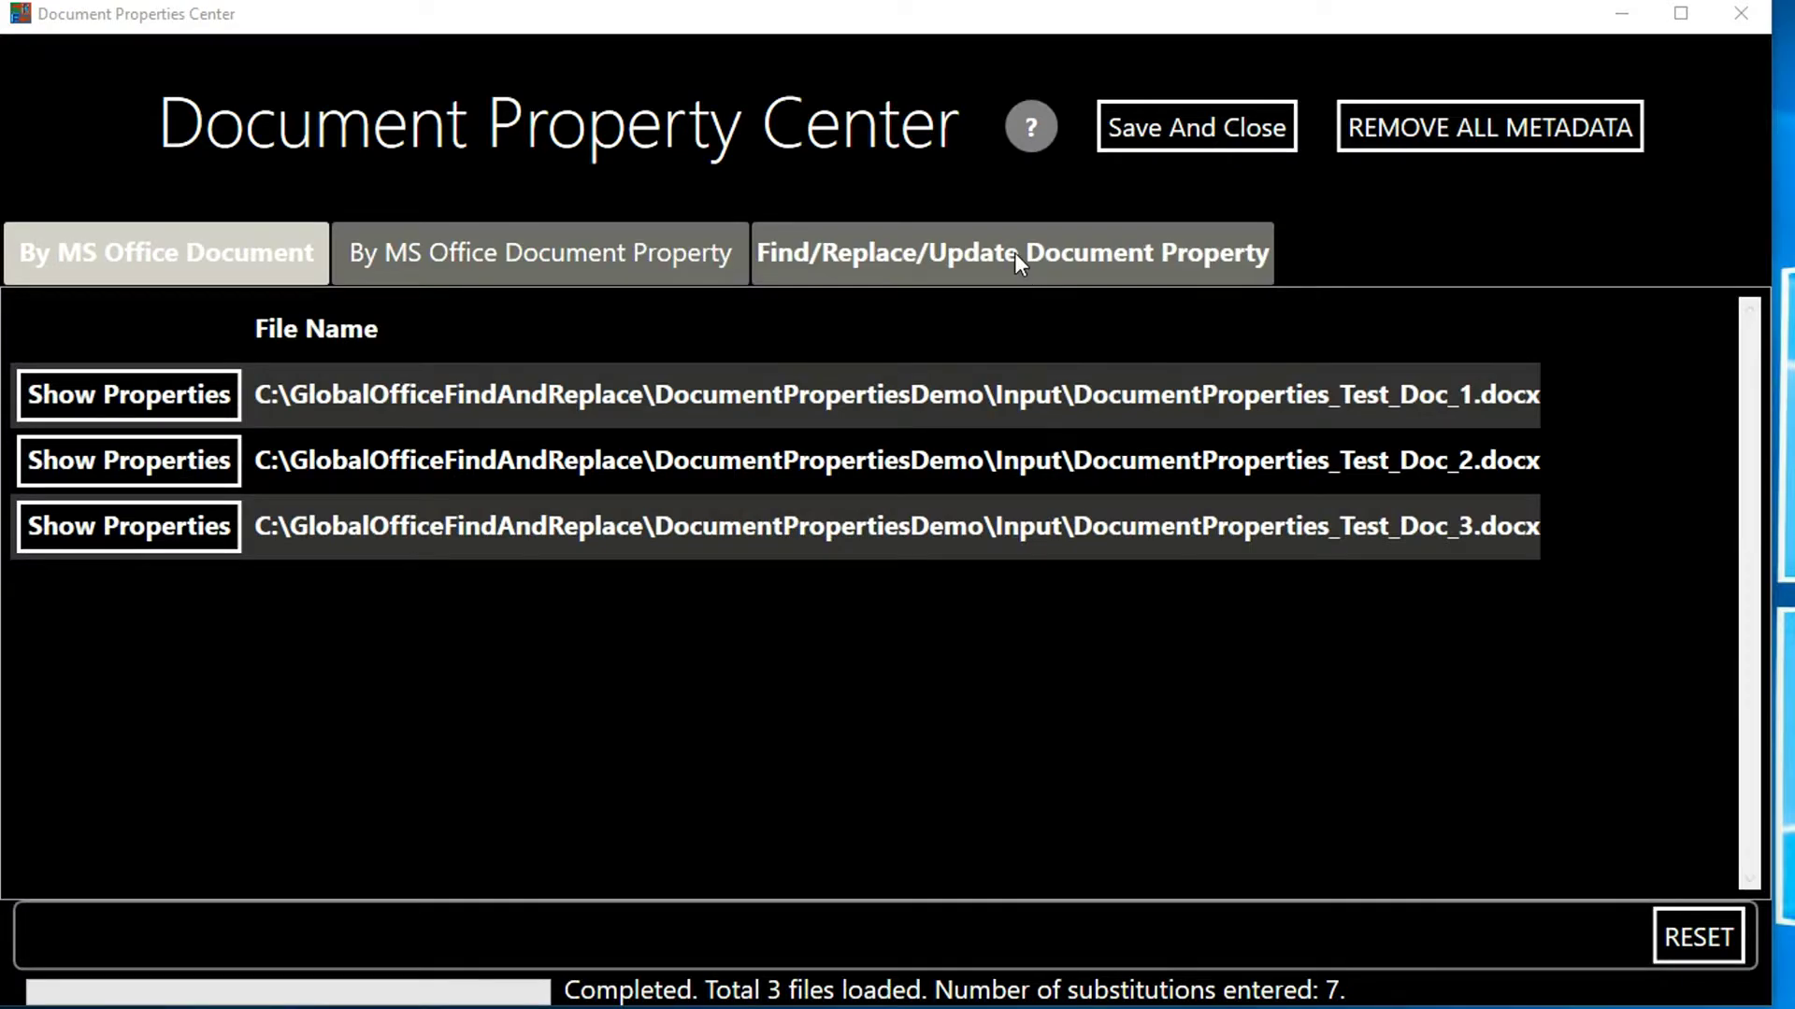
- Show the seven property rules and open help on the Find/Replace/Update Document Property options
left_click(1016, 263)
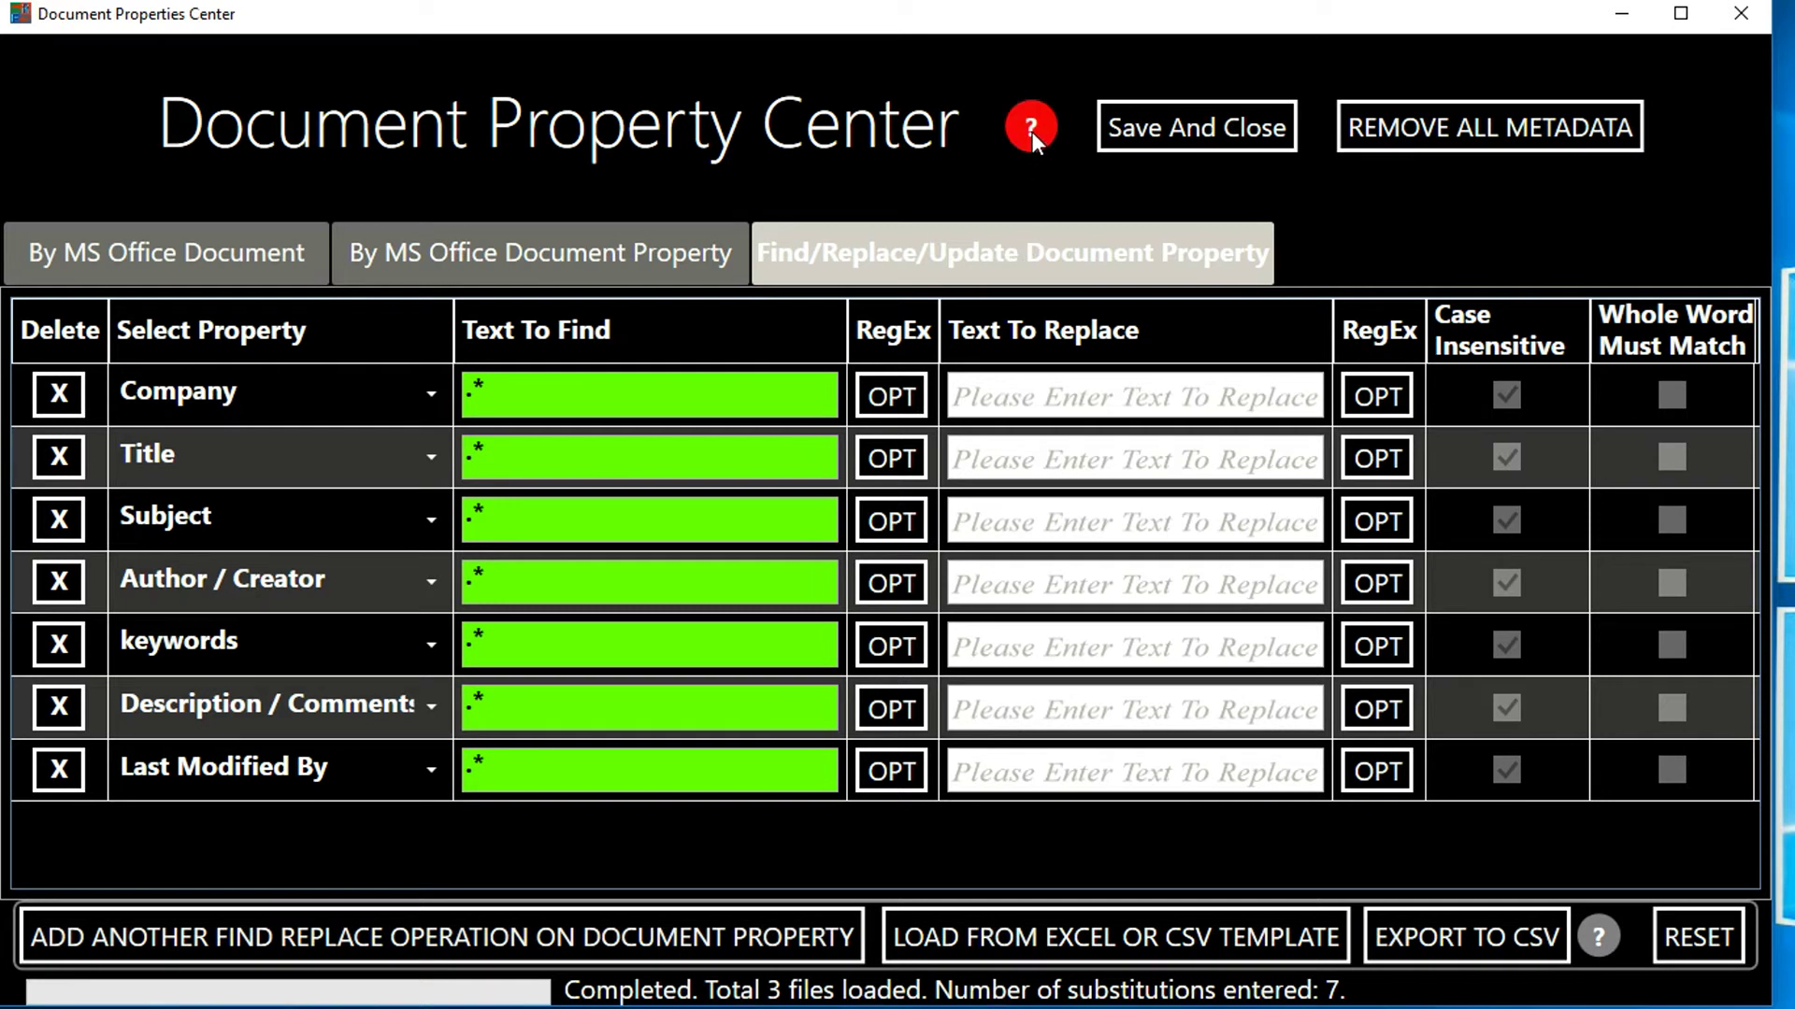
left_click(1031, 132)
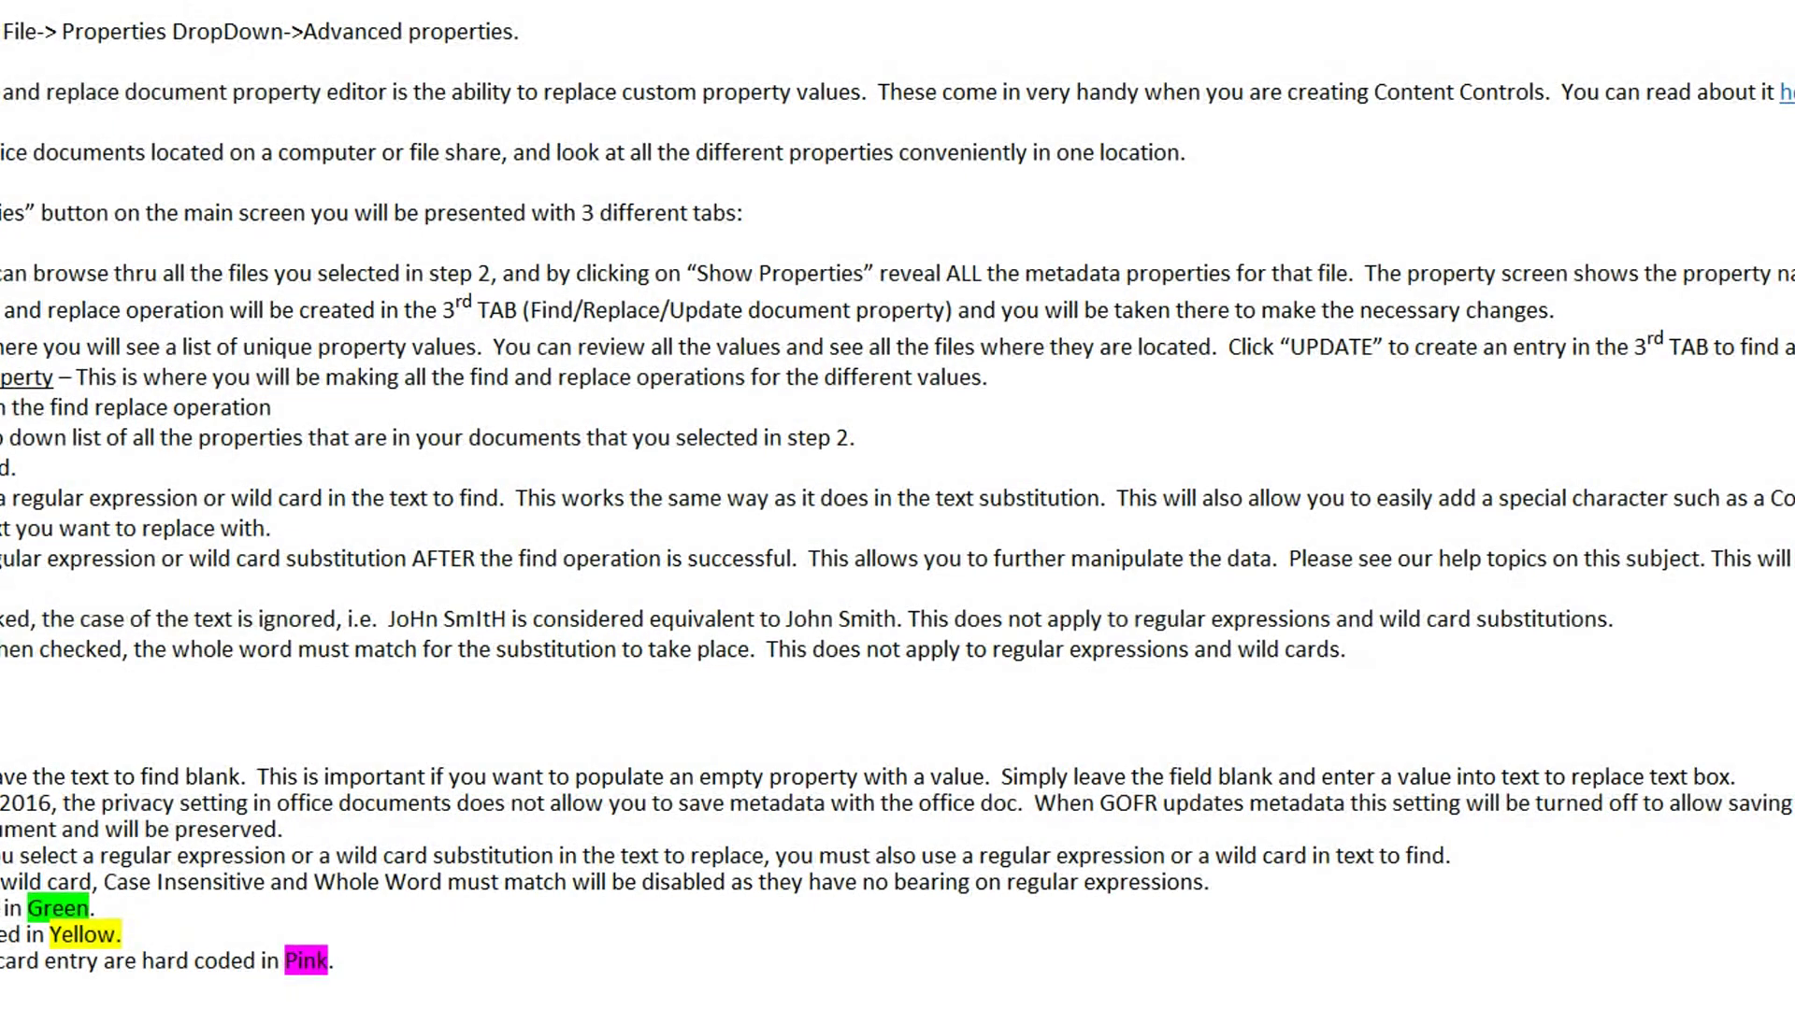